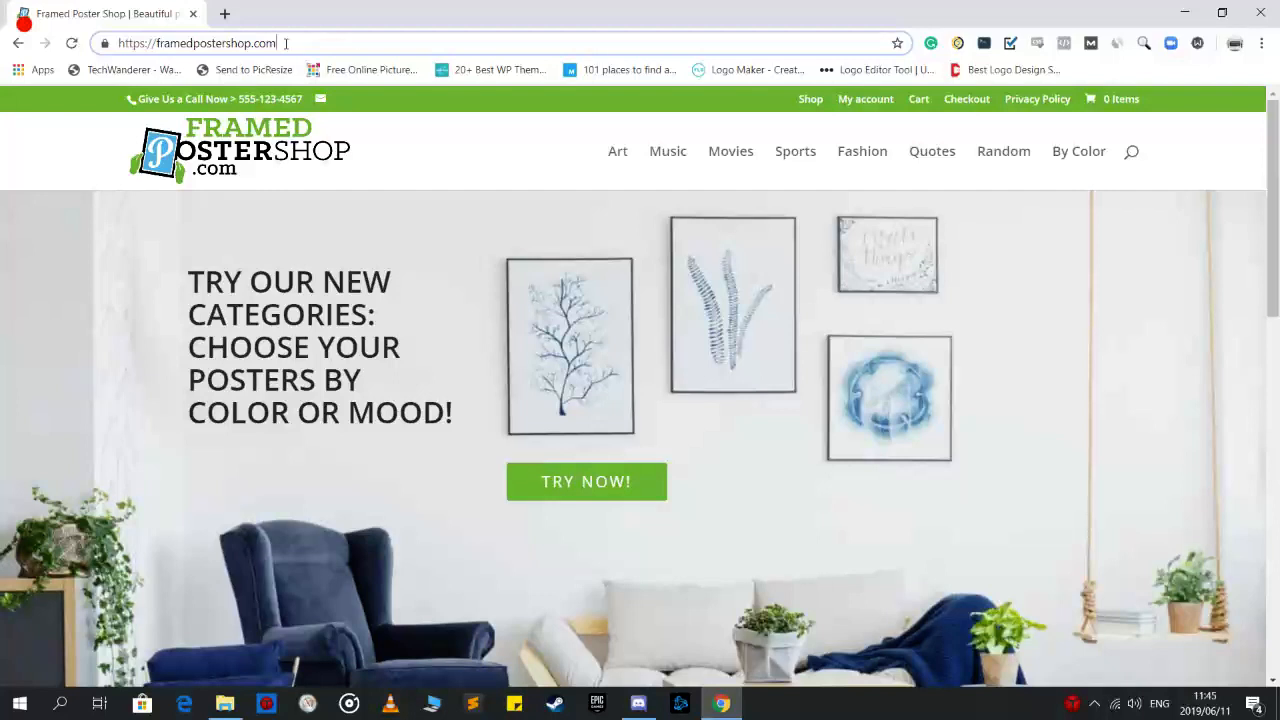
Add the store's custom login path to the site URL and load it
{"action": "type", "text": "?"}
{"action": "key", "text": "Delete"}
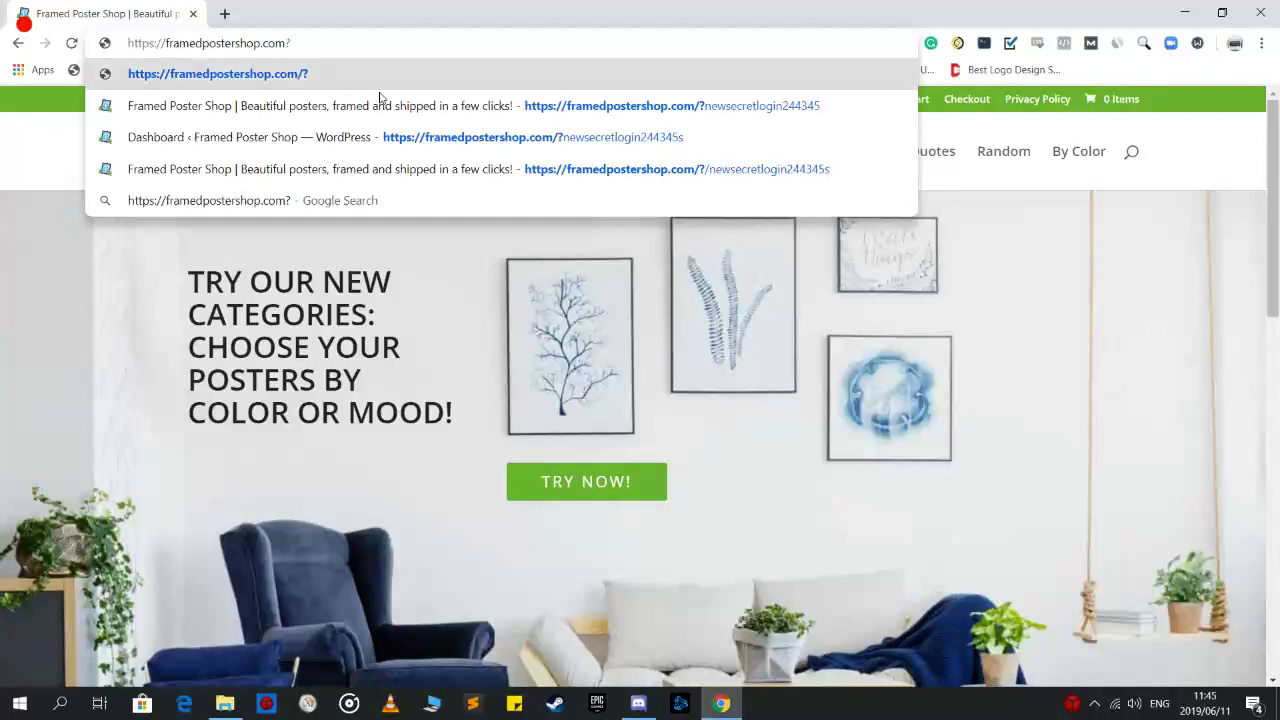
{"action": "key", "text": "BackSpace"}
{"action": "type", "text": "/"}
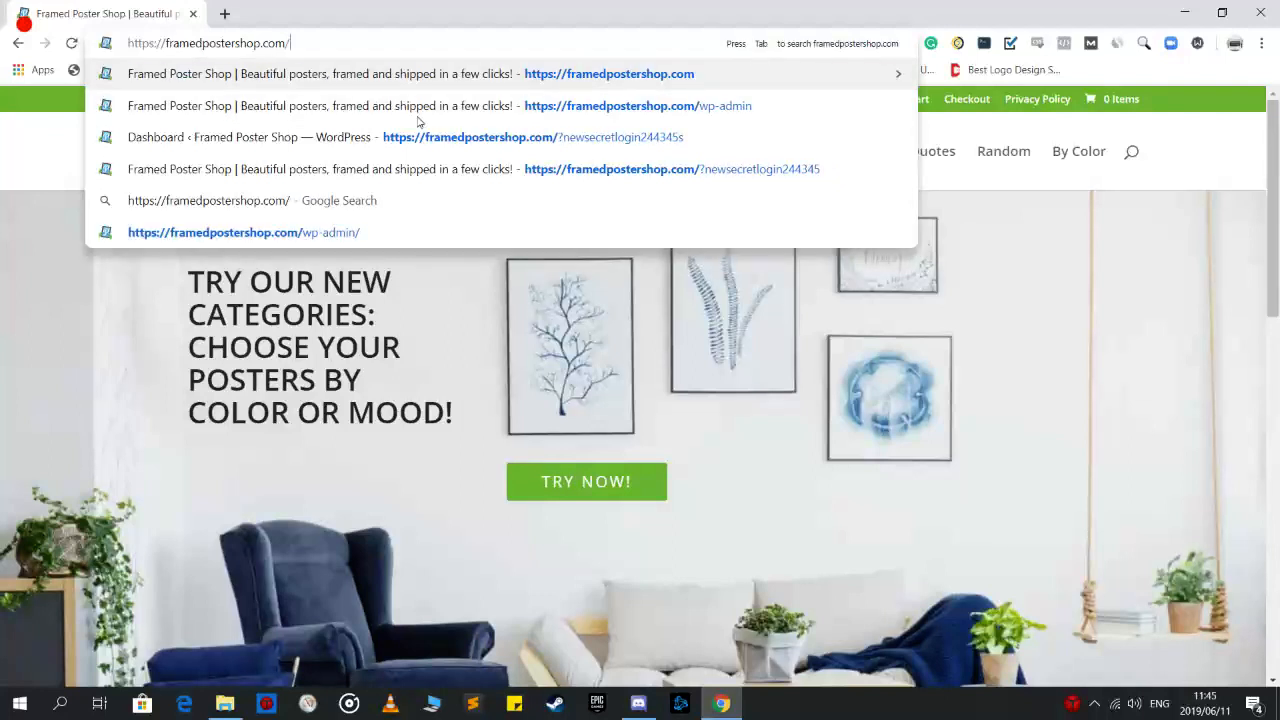
{"action": "type", "text": "?"}
{"action": "key", "text": "Right"}
{"action": "key", "text": "Return"}
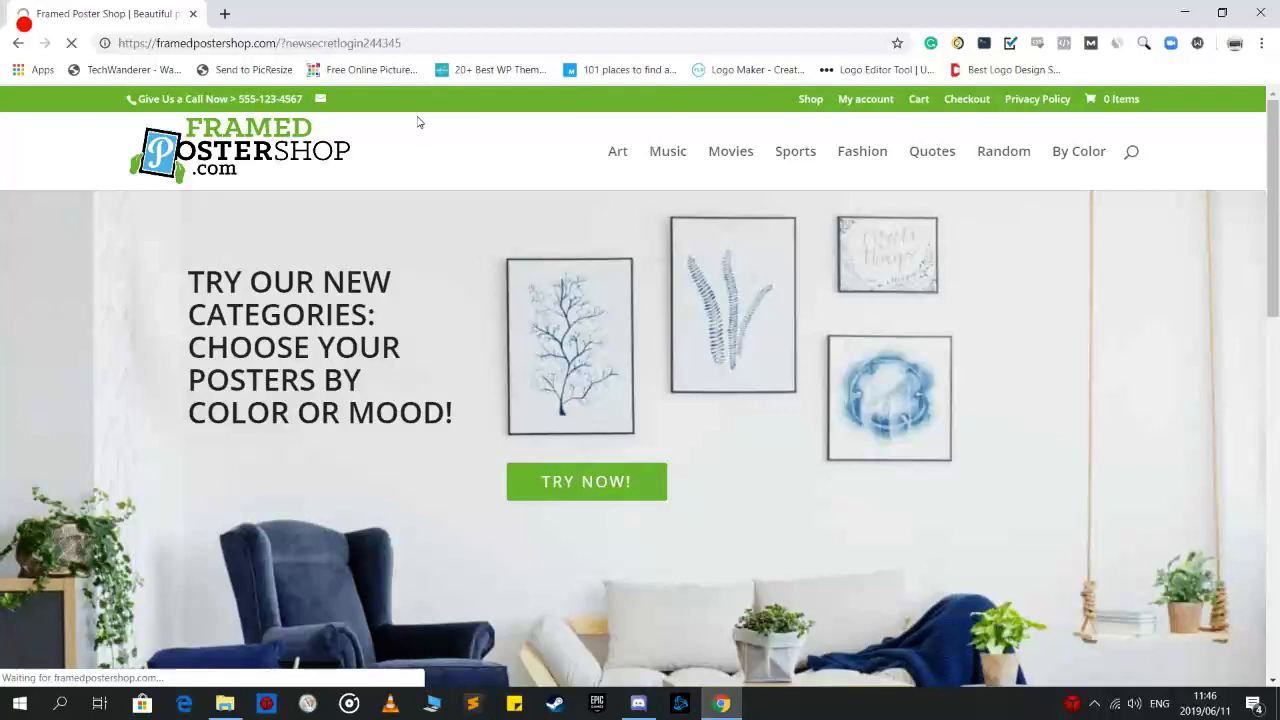
Correct the address ending with an 's' and reload the login page
{"action": "triple_click", "coordinate": [440, 41]}
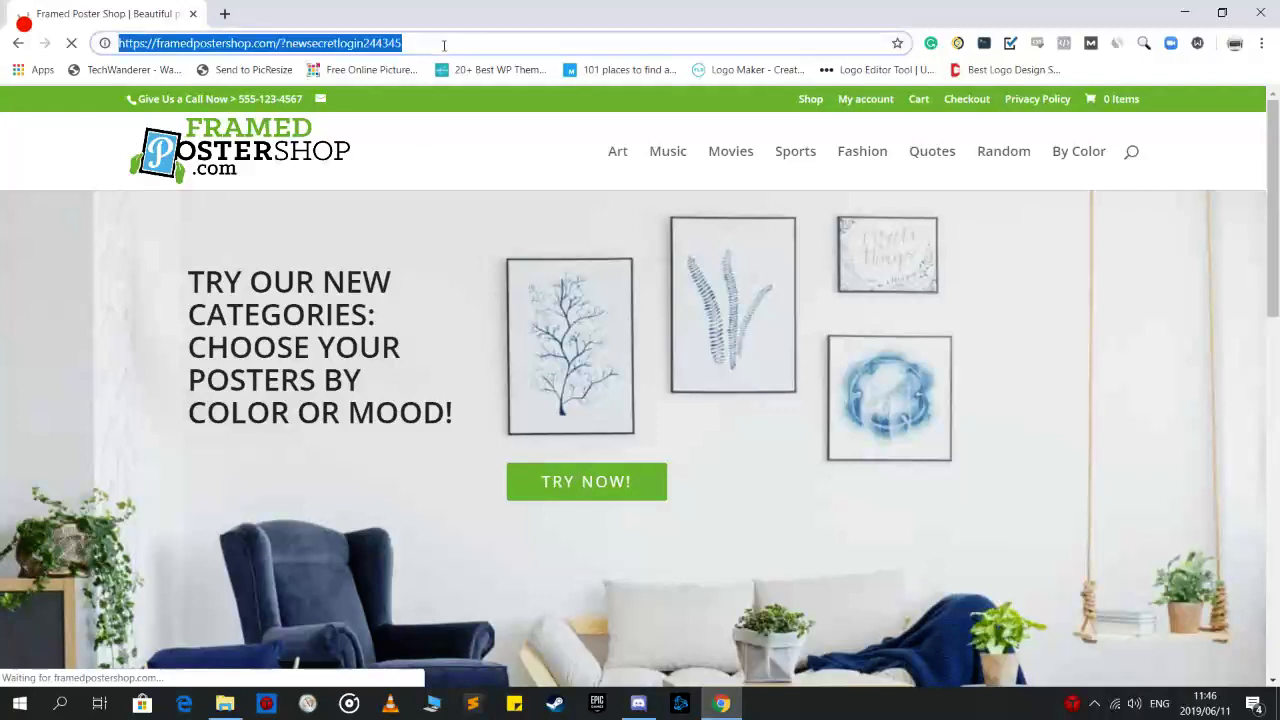
{"action": "double_click", "coordinate": [440, 41]}
{"action": "left_click", "coordinate": [438, 42]}
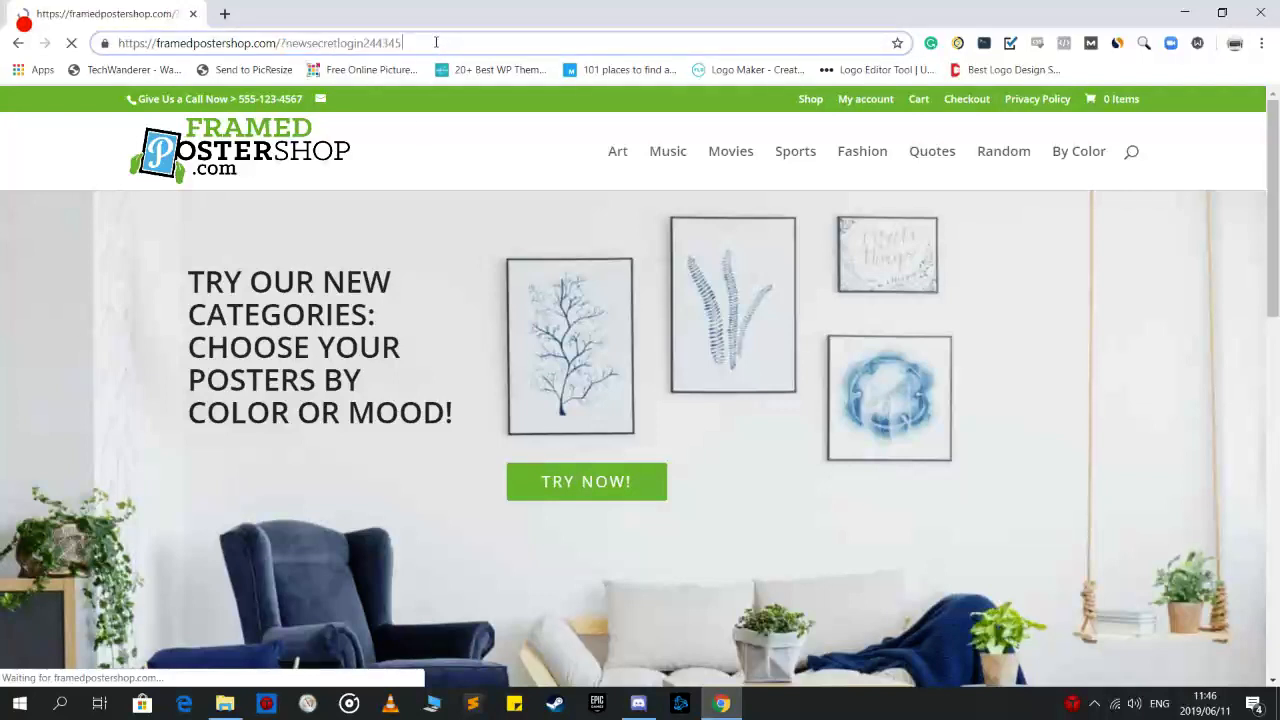
{"action": "type", "text": "s"}
{"action": "key", "text": "Return"}
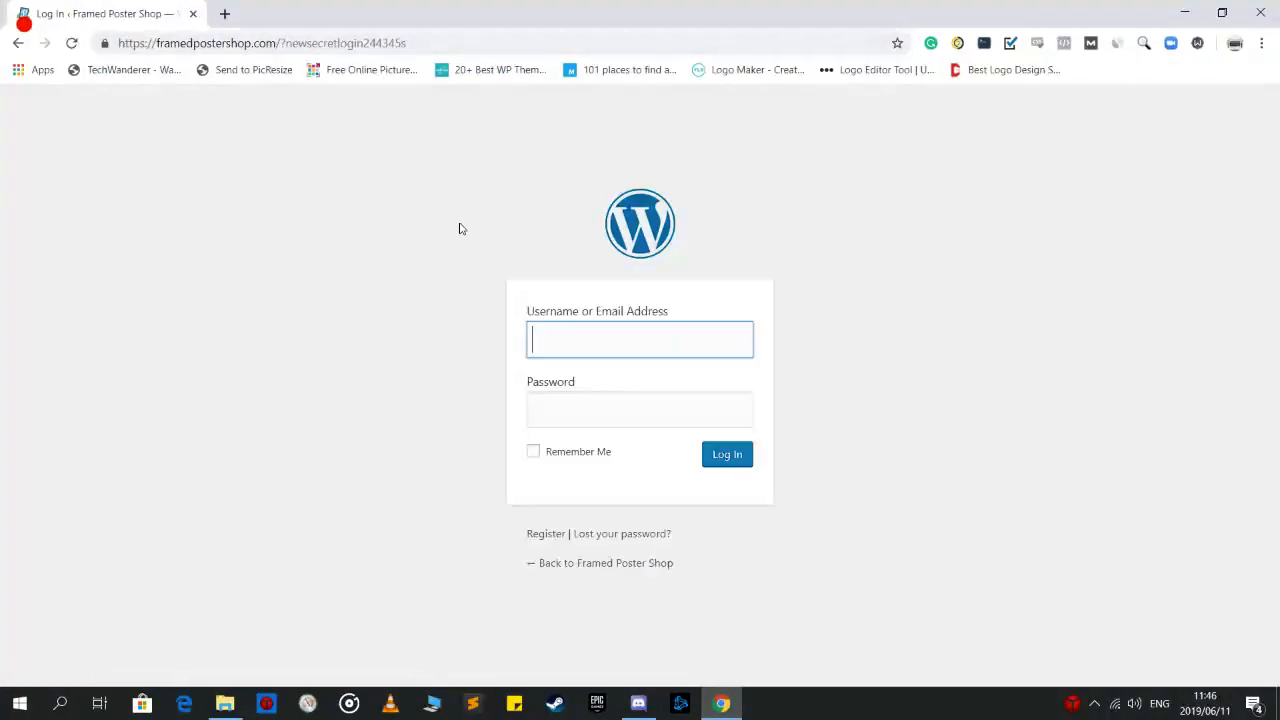
Log in with the admin username and password to reach the Dashboard
{"action": "key", "text": "Escape"}
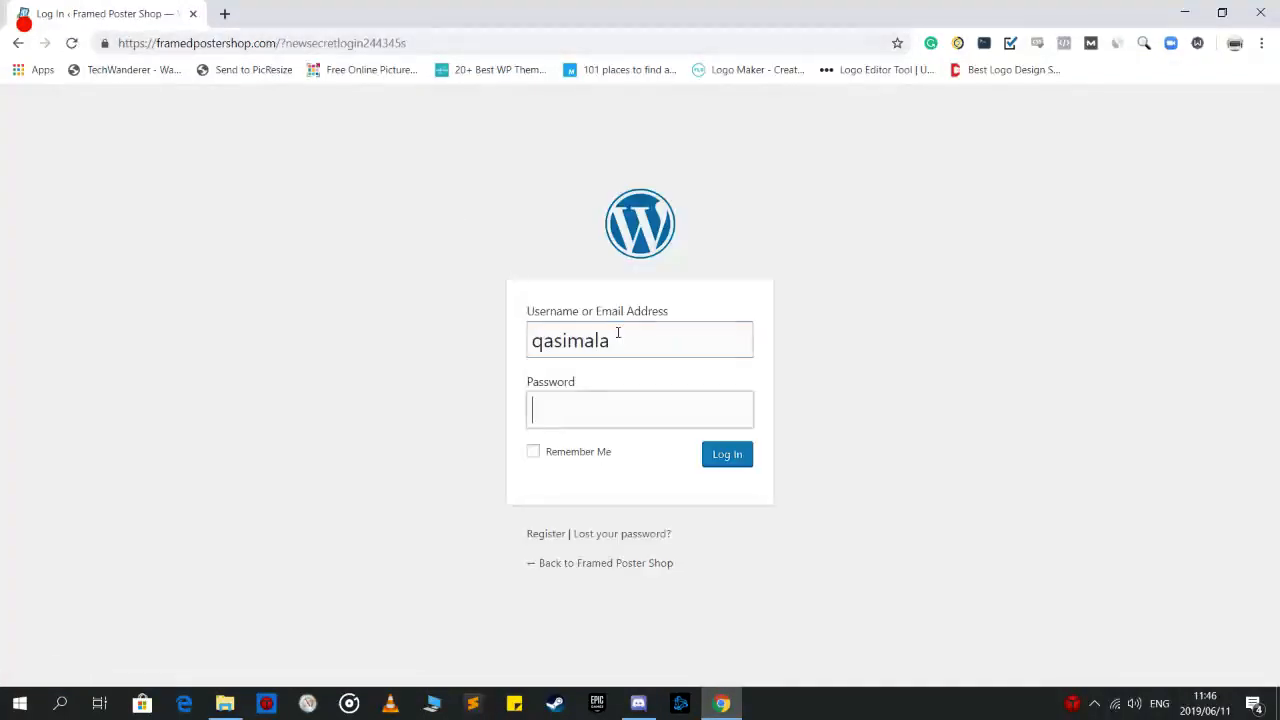
{"action": "key", "text": "Tab"}
{"action": "type", "text": "********"}
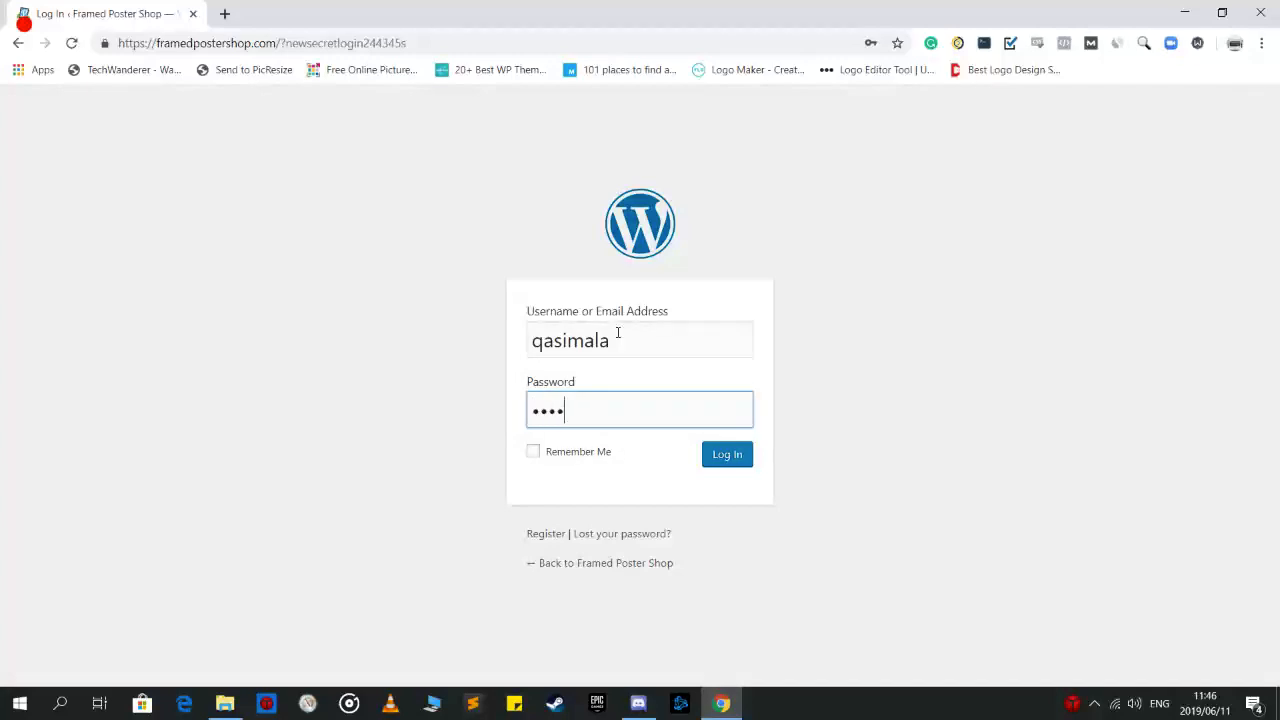
{"action": "key", "text": "Return"}
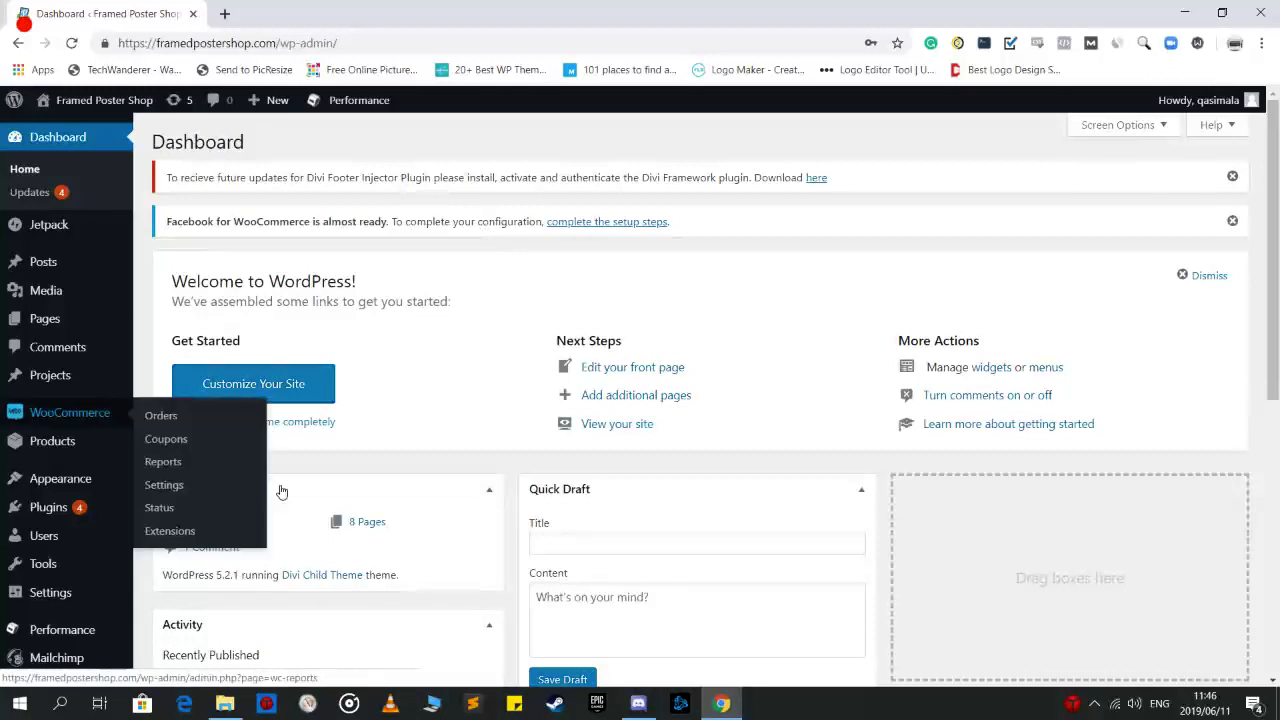
{"action": "mouse_move", "coordinate": [1277, 276]}
{"action": "left_mouse_down"}
{"action": "mouse_move", "coordinate": [1279, 430]}
{"action": "mouse_move", "coordinate": [1279, 260]}
{"action": "left_mouse_up"}
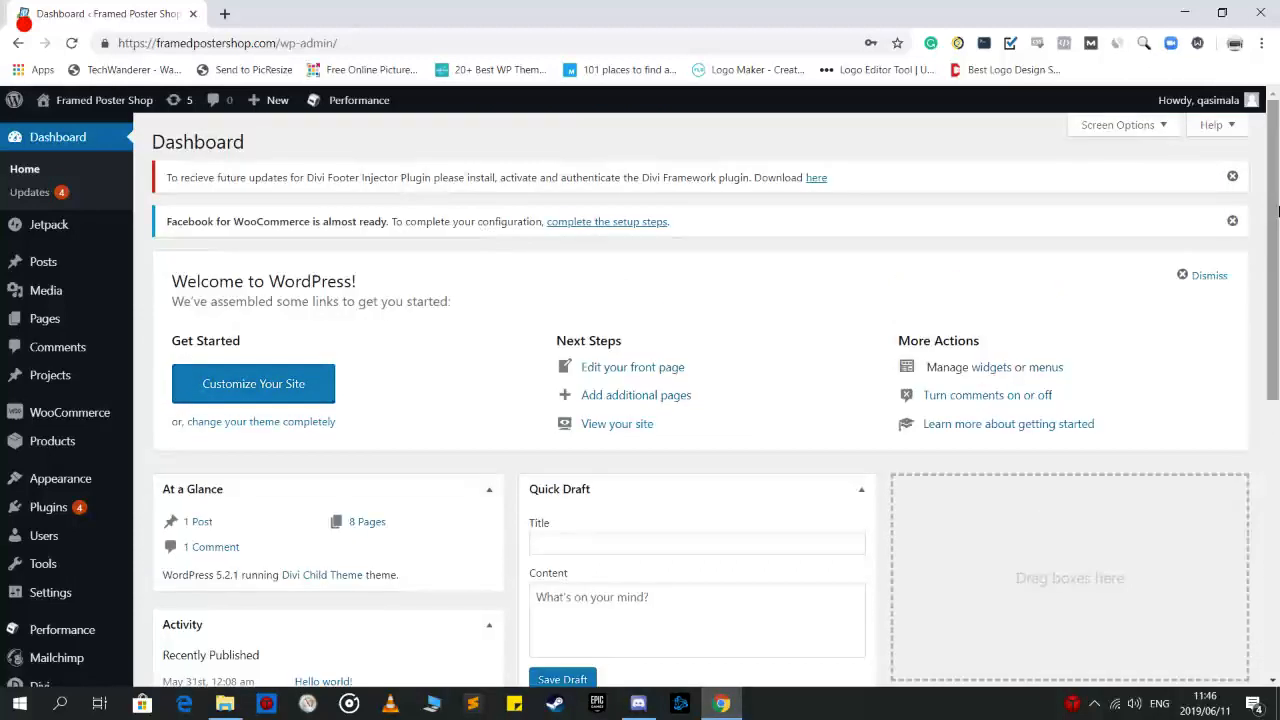
{"action": "mouse_move", "coordinate": [95, 509]}
{"action": "scroll", "coordinate": [57, 590], "scroll_direction": "down", "scroll_amount": 1}
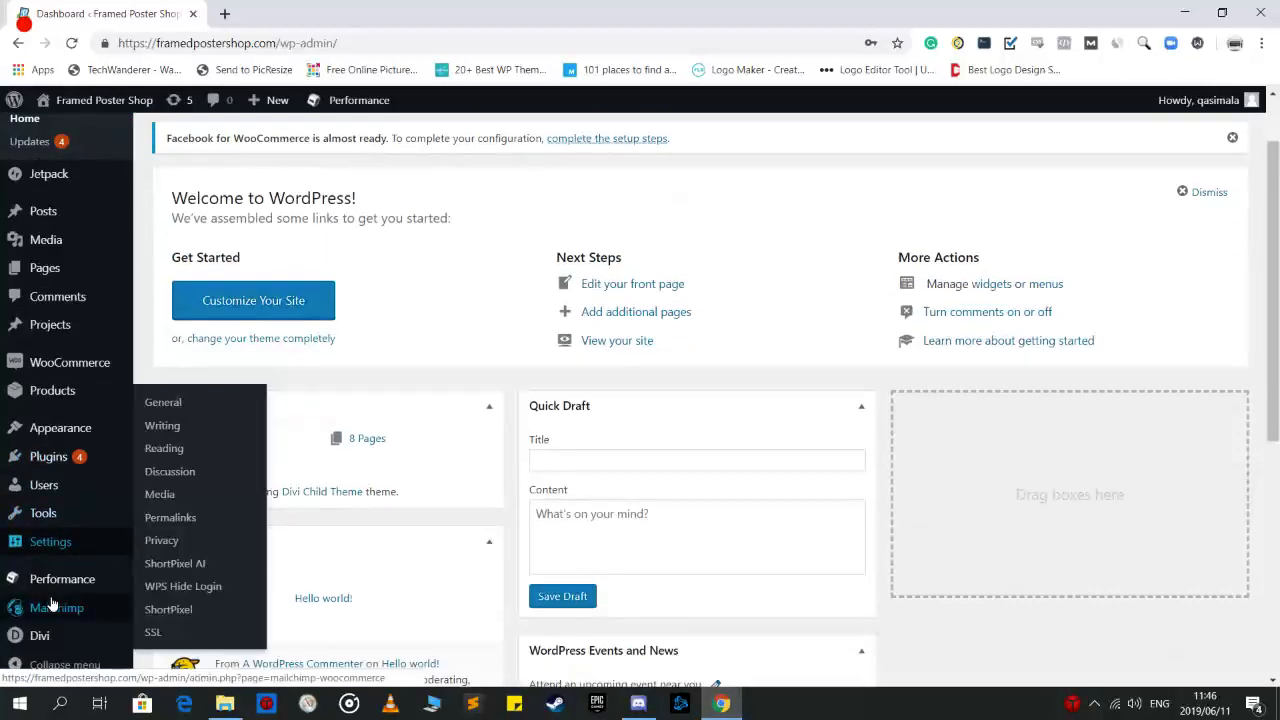
{"action": "mouse_move", "coordinate": [67, 583]}
{"action": "scroll", "coordinate": [68, 582], "scroll_direction": "down", "scroll_amount": 1}
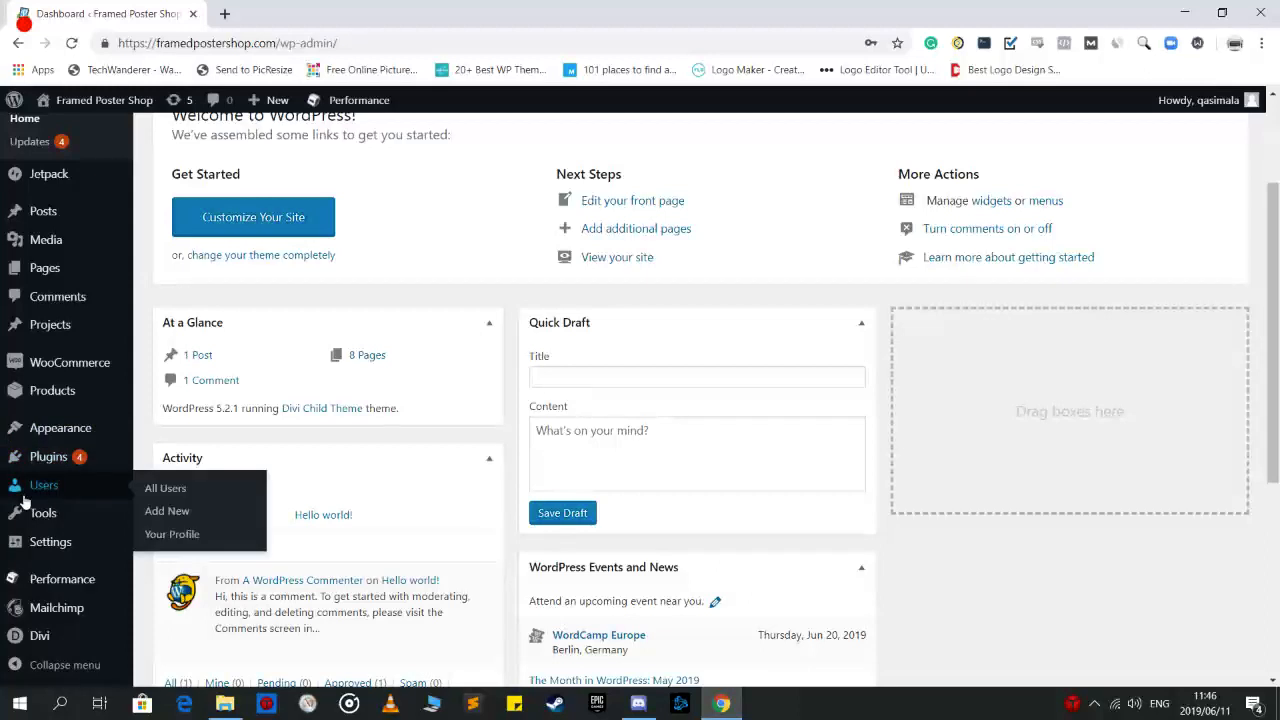
{"action": "mouse_move", "coordinate": [62, 489]}
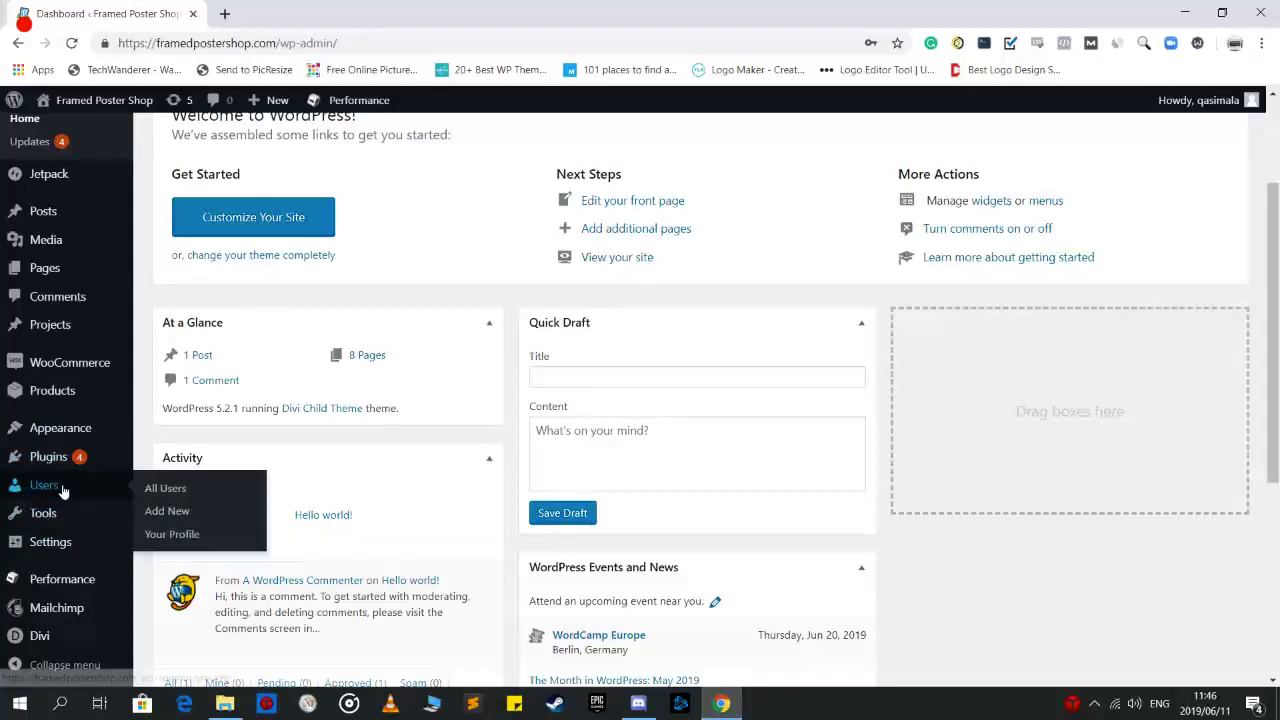
Start a new user and enter its username and email address, leaving first name empty
{"action": "left_click", "coordinate": [176, 511]}
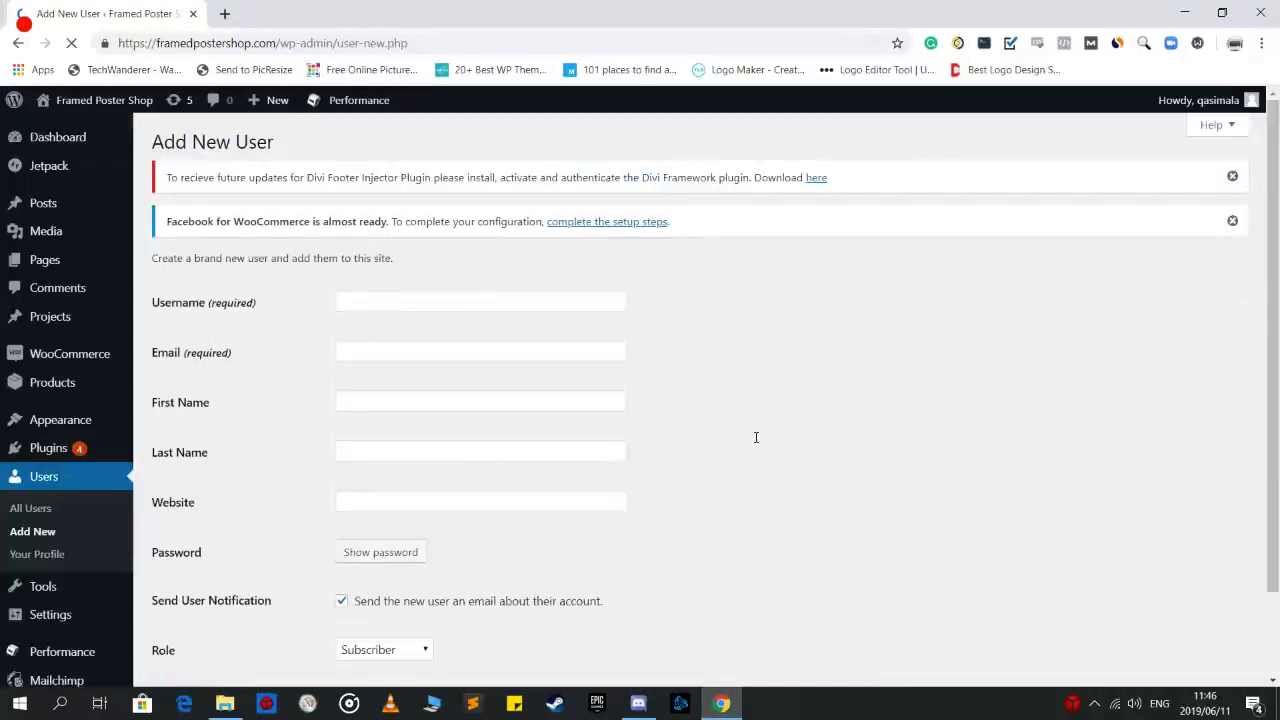
{"action": "scroll", "coordinate": [309, 346], "scroll_direction": "down", "scroll_amount": 1}
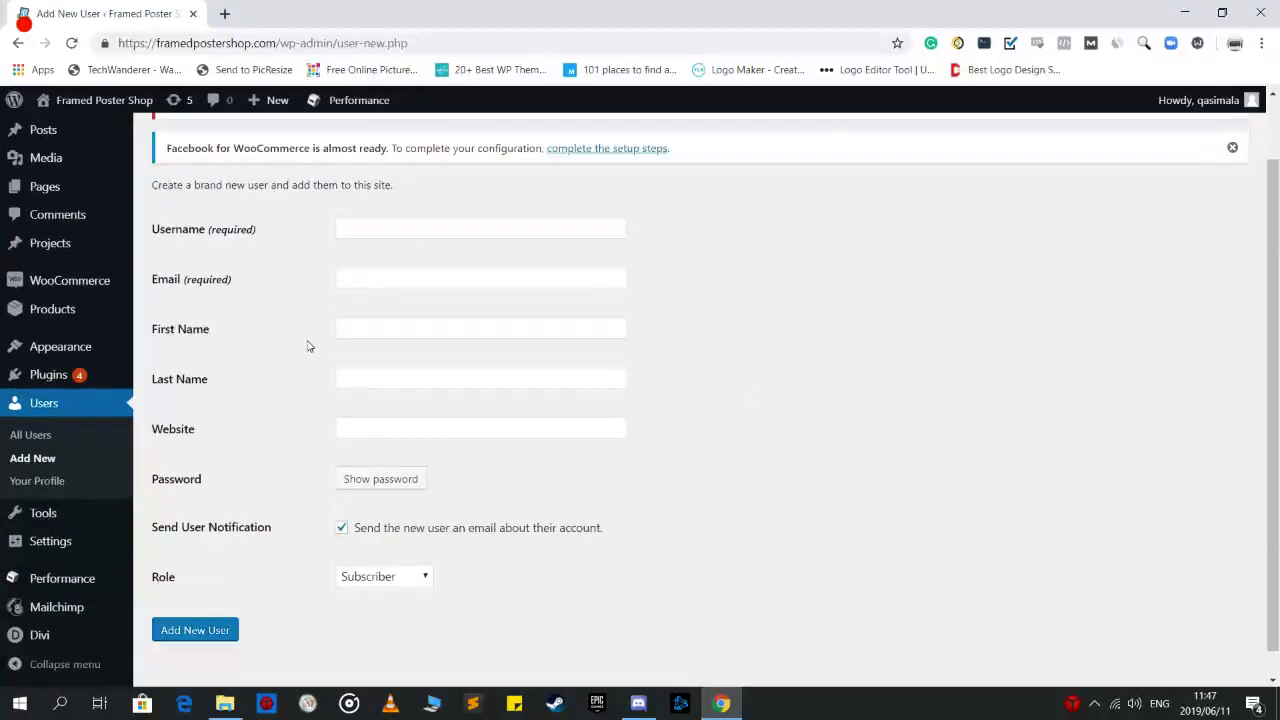
{"action": "left_click", "coordinate": [400, 222]}
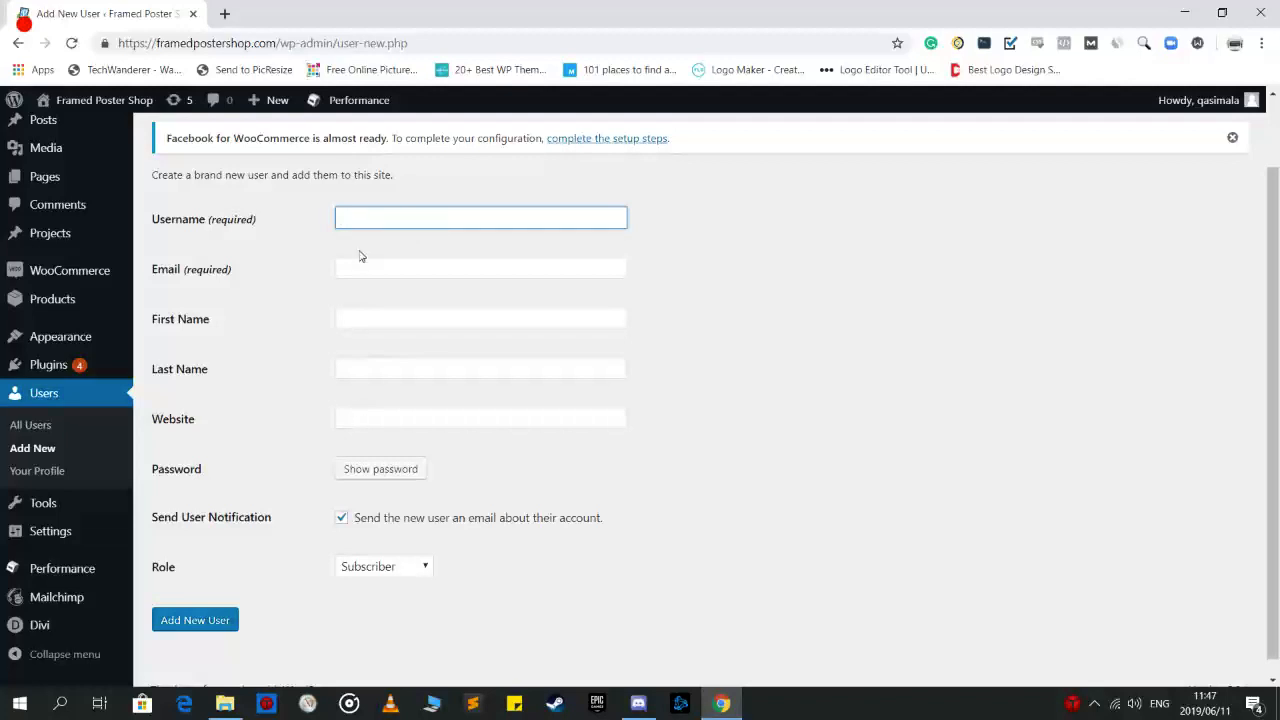
{"action": "type", "text": "alan"}
{"action": "key", "text": "Tab"}
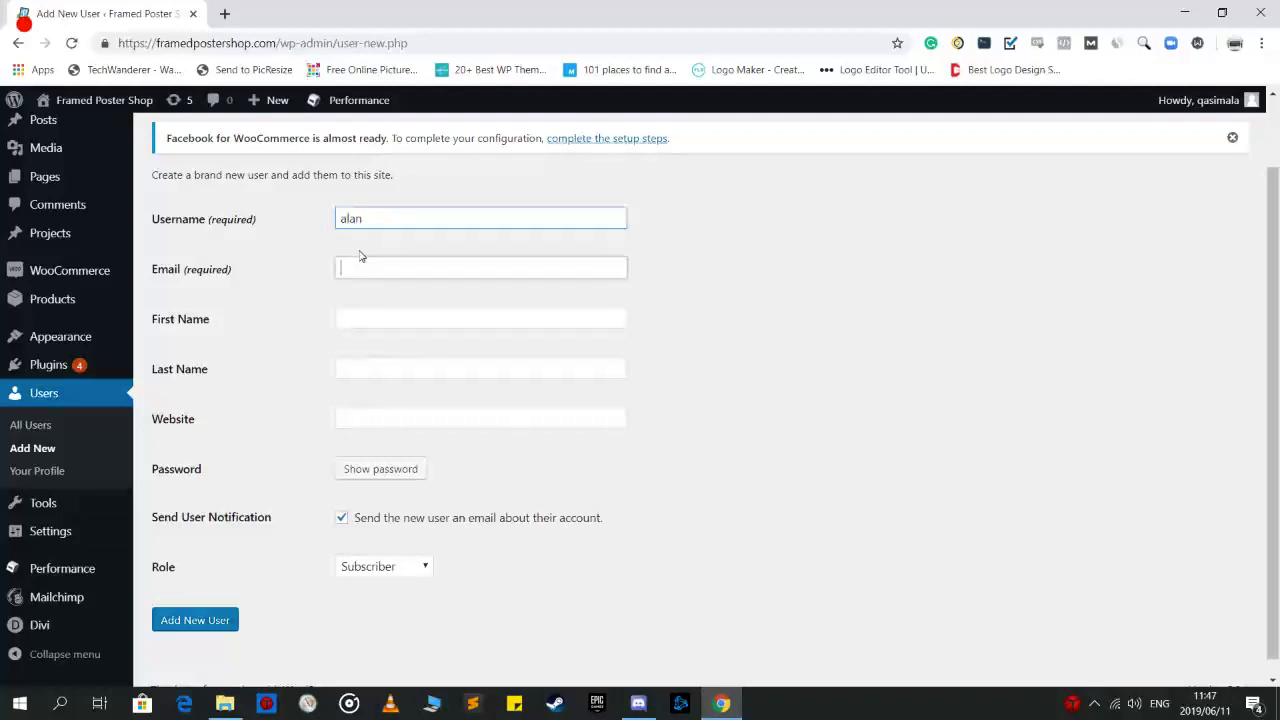
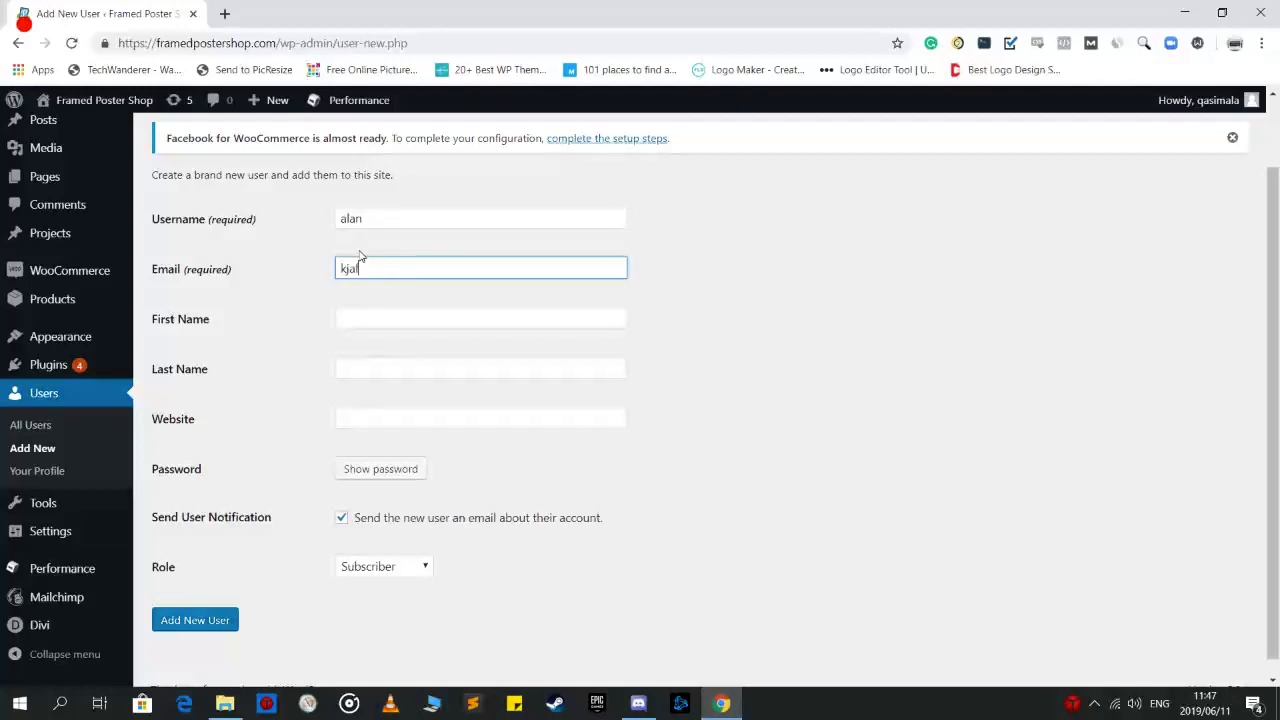
{"action": "key", "text": "Tab"}
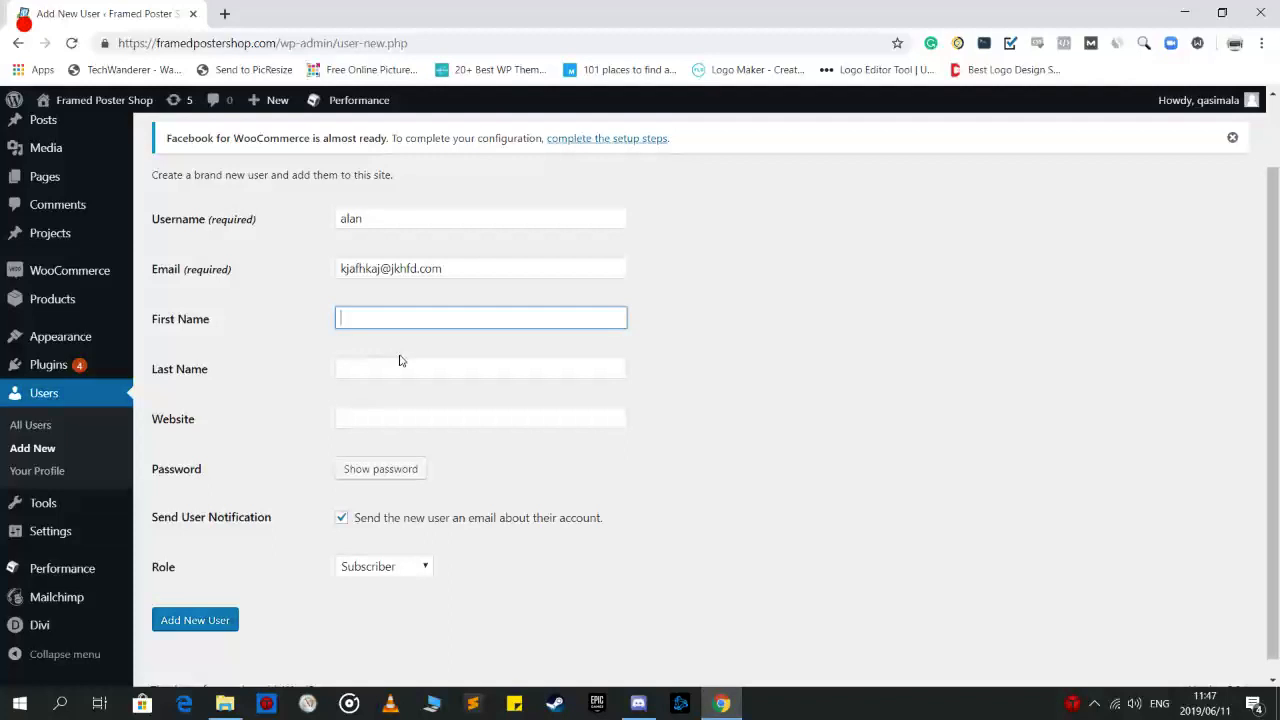
{"action": "left_click", "coordinate": [282, 348]}
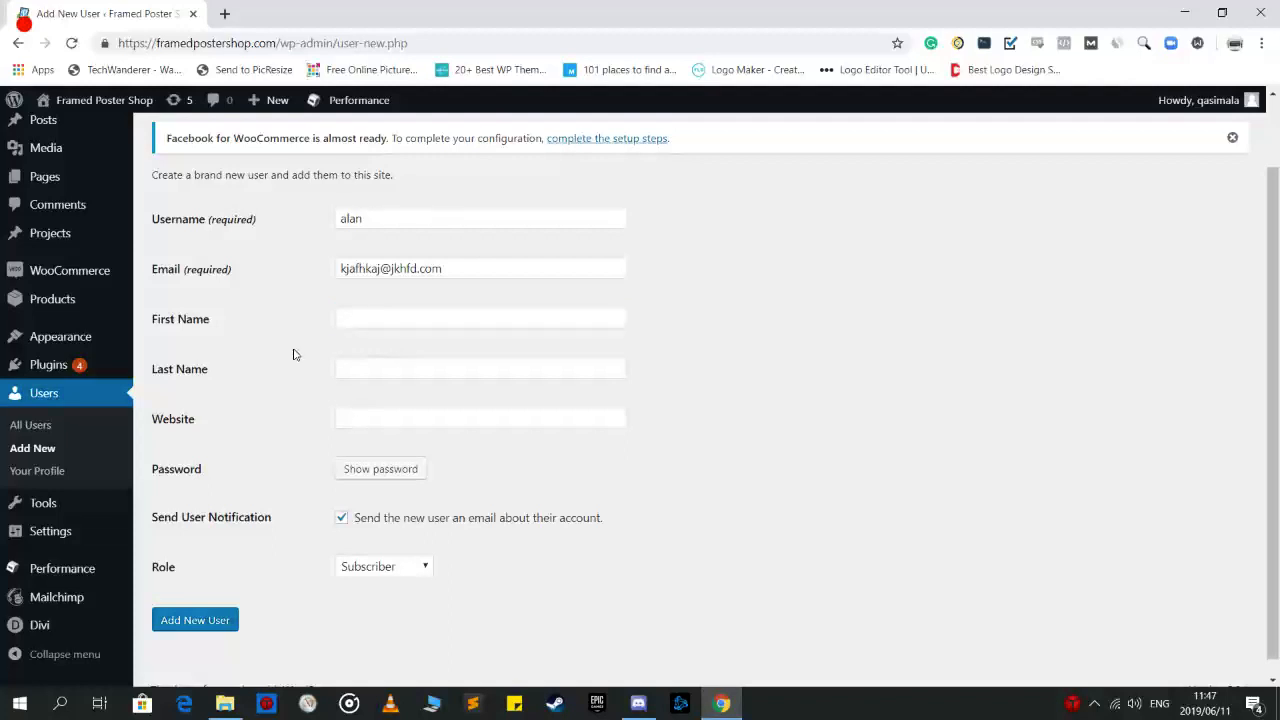
Reveal a strong generated password and keep the Subscriber role
{"action": "left_click", "coordinate": [368, 477]}
{"action": "left_click_drag", "start_coordinate": [368, 470], "coordinate": [270, 456]}
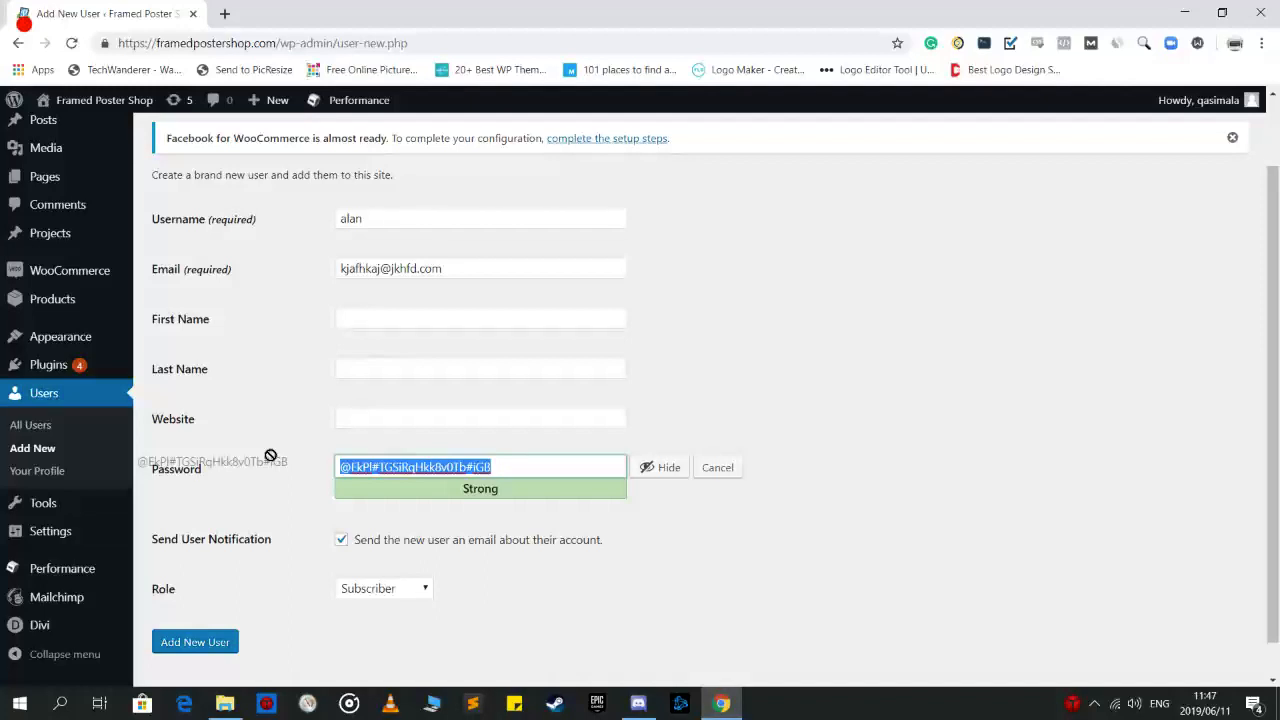
{"action": "left_click", "coordinate": [694, 552]}
{"action": "scroll", "coordinate": [694, 554], "scroll_direction": "down", "scroll_amount": 1}
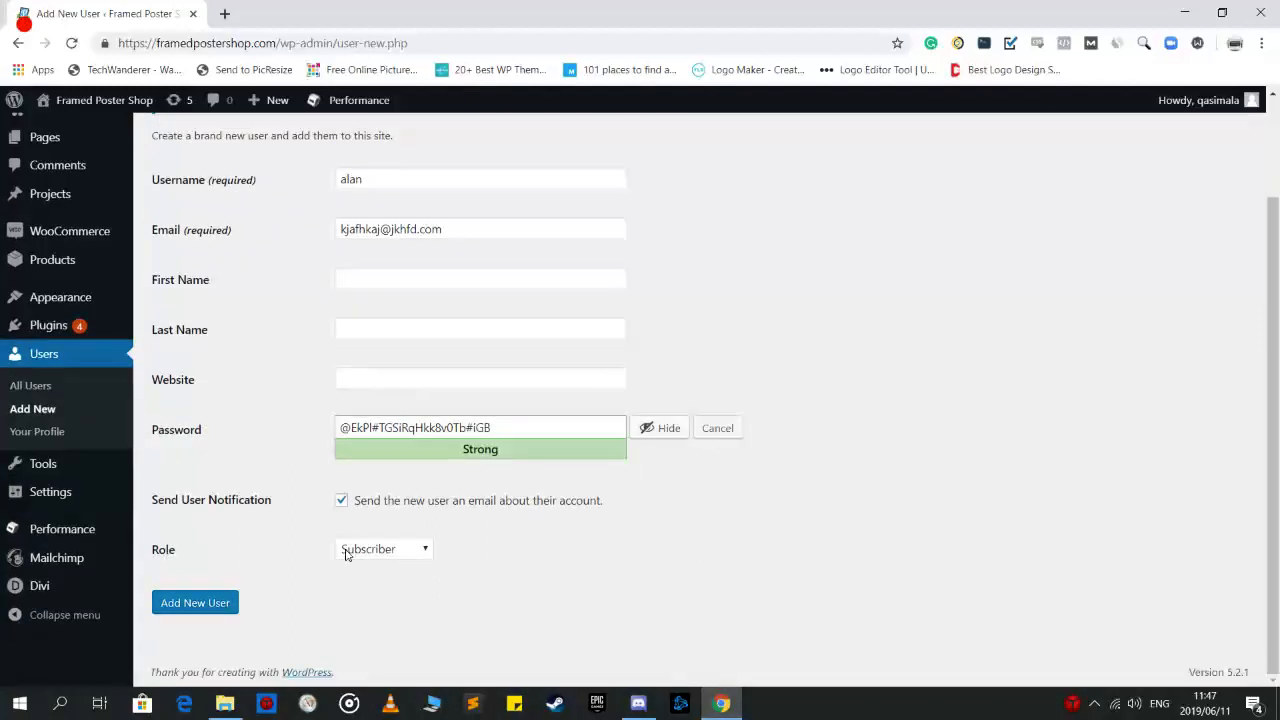
{"action": "left_click", "coordinate": [396, 549]}
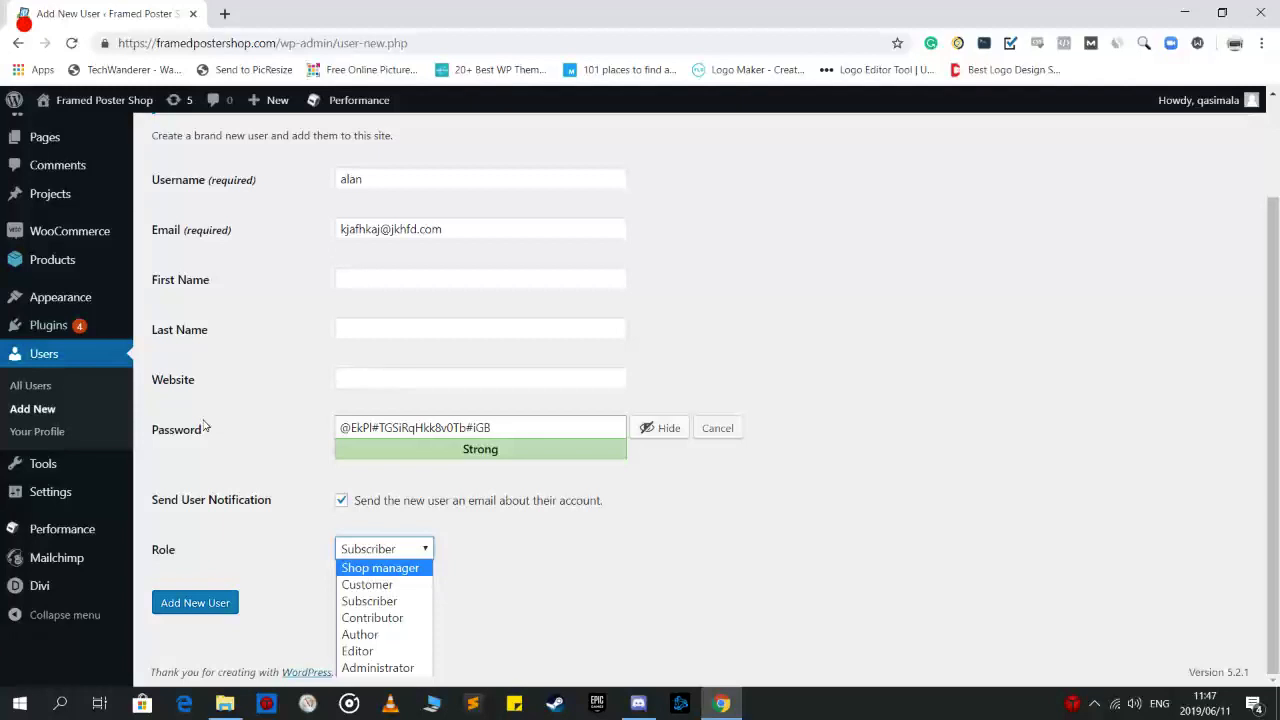
{"action": "left_click", "coordinate": [564, 612]}
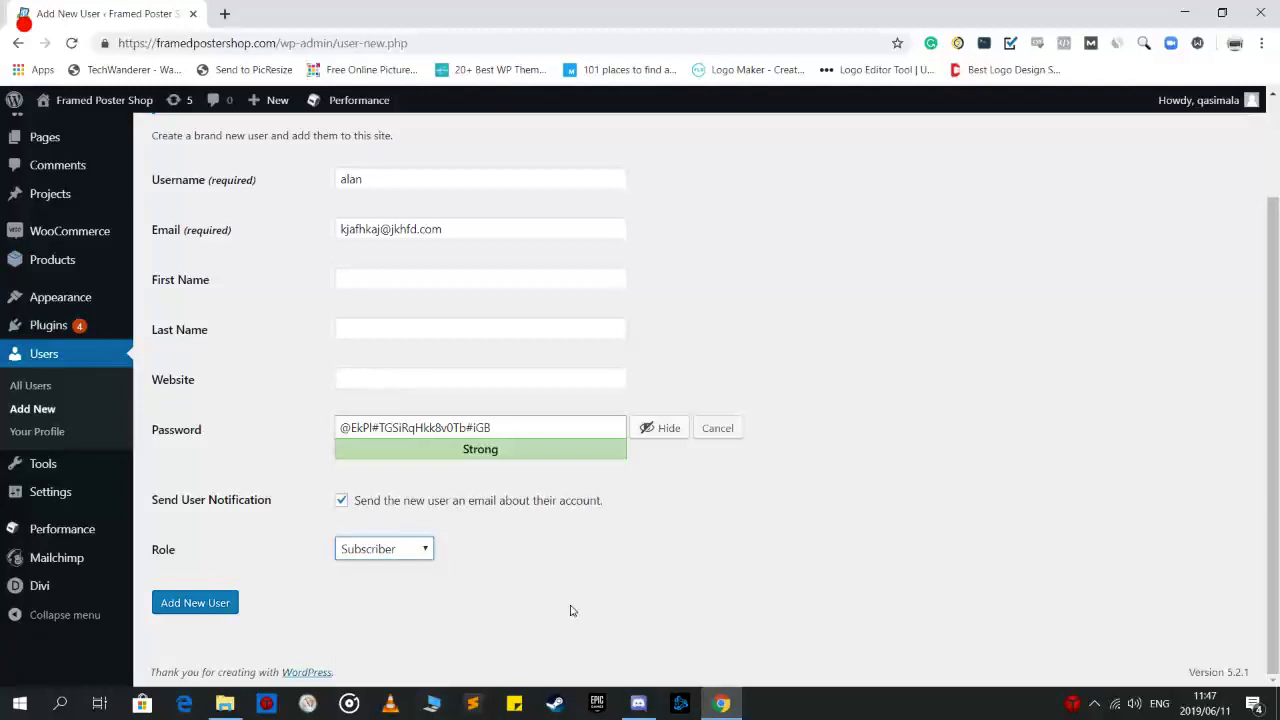
{"action": "left_click", "coordinate": [572, 611]}
{"action": "scroll", "coordinate": [1277, 373], "scroll_direction": "up", "scroll_amount": 2}
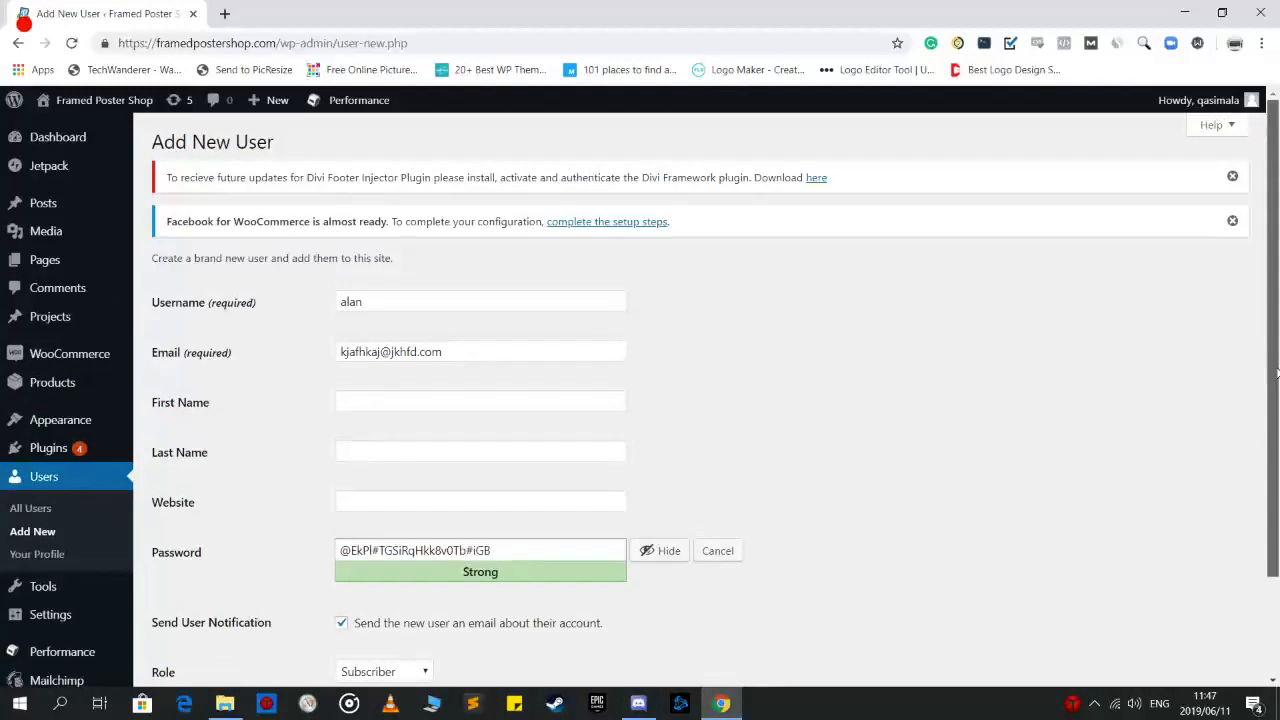
{"action": "mouse_move", "coordinate": [1225, 100]}
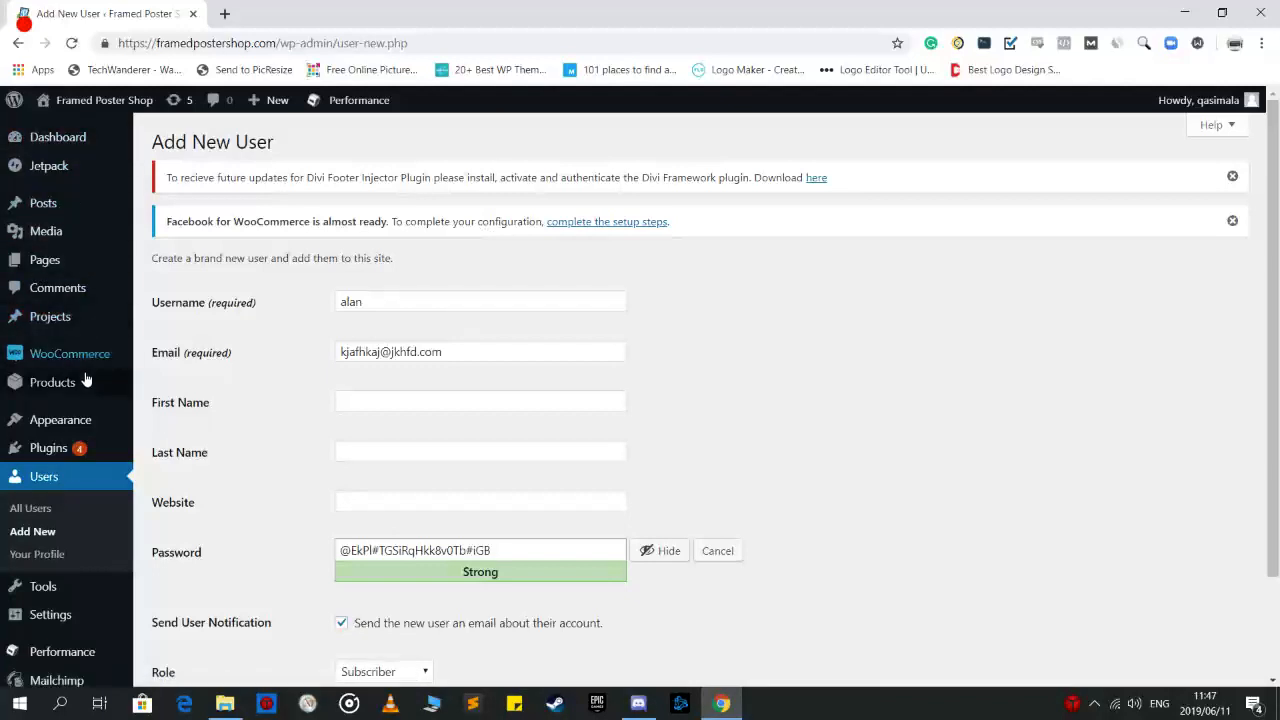
{"action": "left_click", "coordinate": [44, 383]}
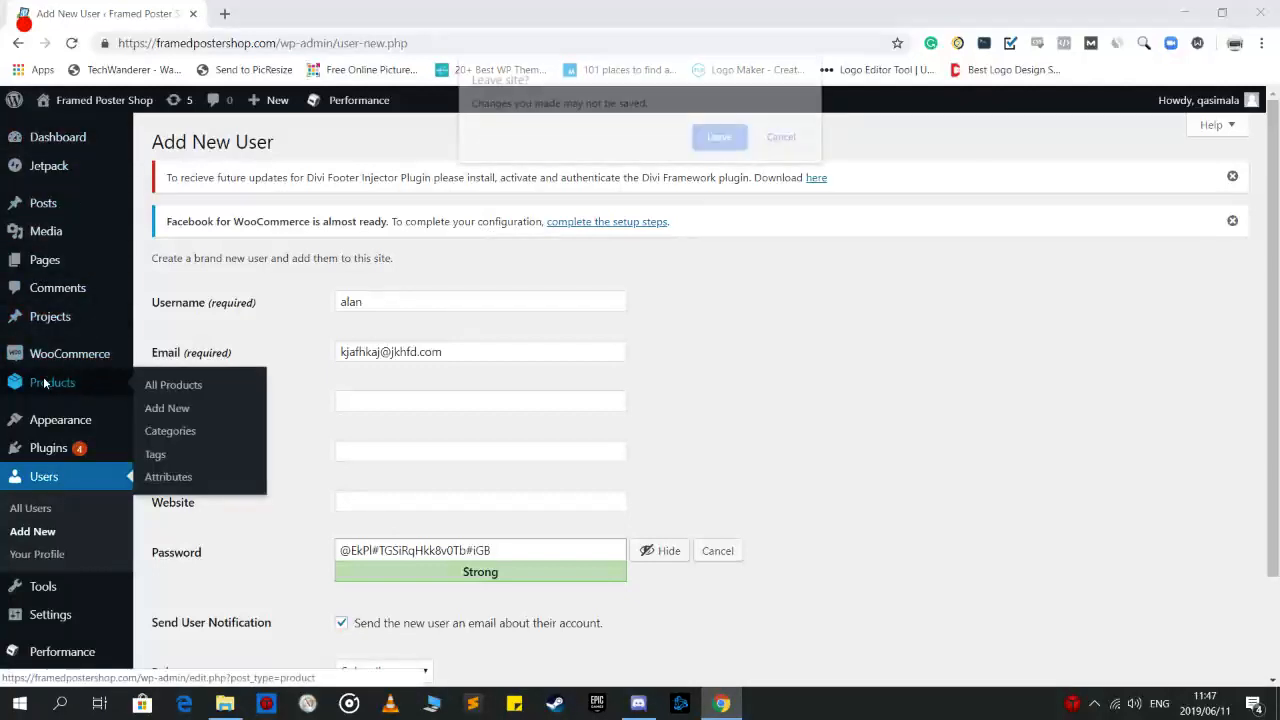
Leave the unsaved user form for the Products list and start a new product
{"action": "left_click", "coordinate": [719, 137]}
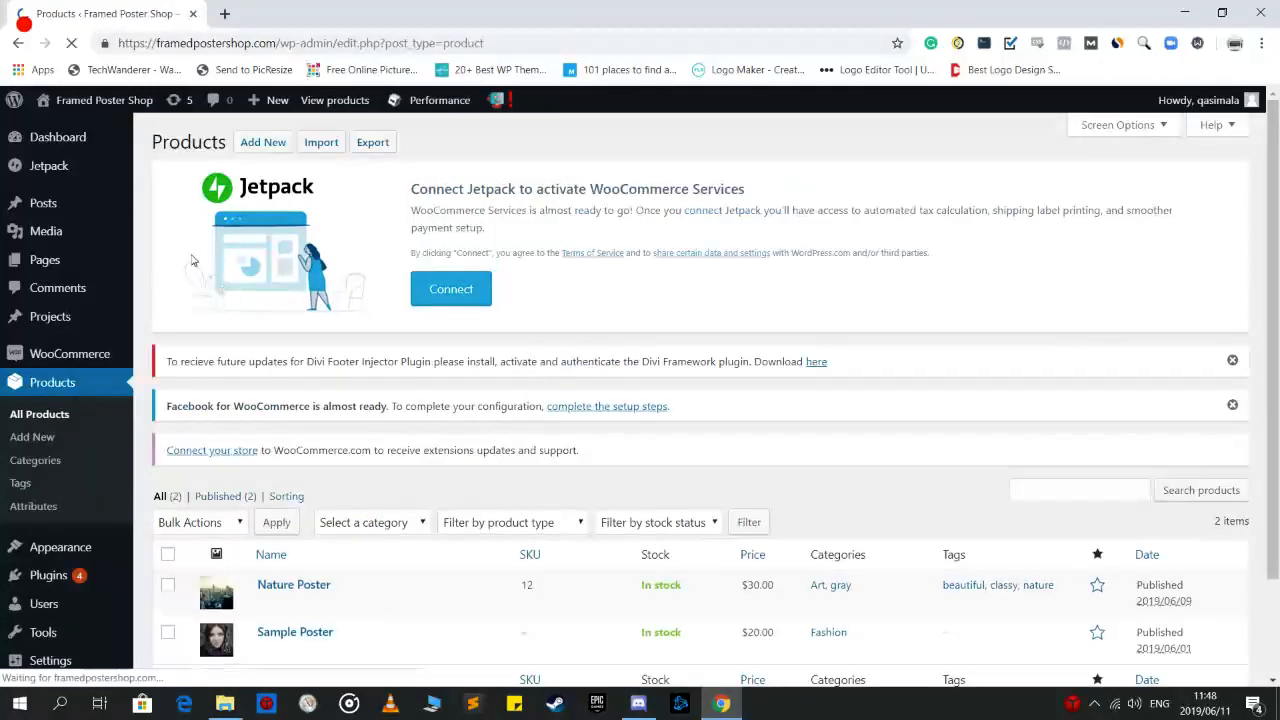
{"action": "scroll", "coordinate": [420, 380], "scroll_direction": "down", "scroll_amount": 2}
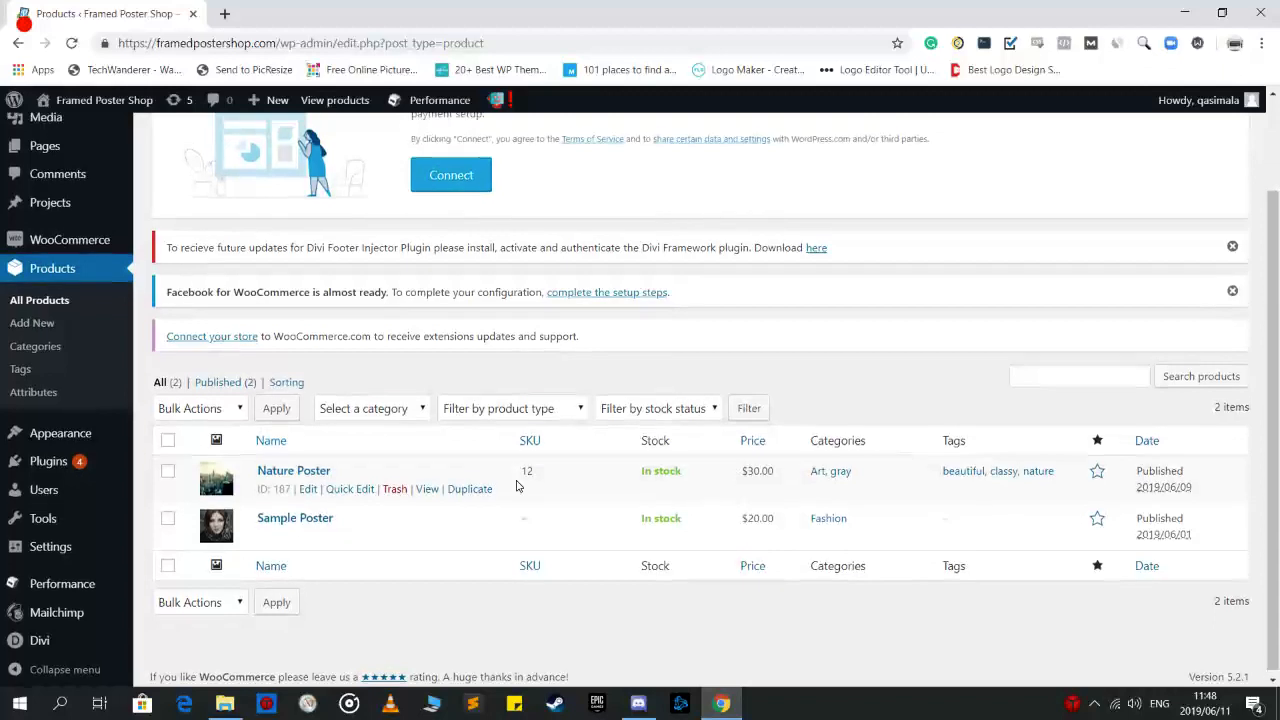
{"action": "scroll", "coordinate": [517, 485], "scroll_direction": "up", "scroll_amount": 2}
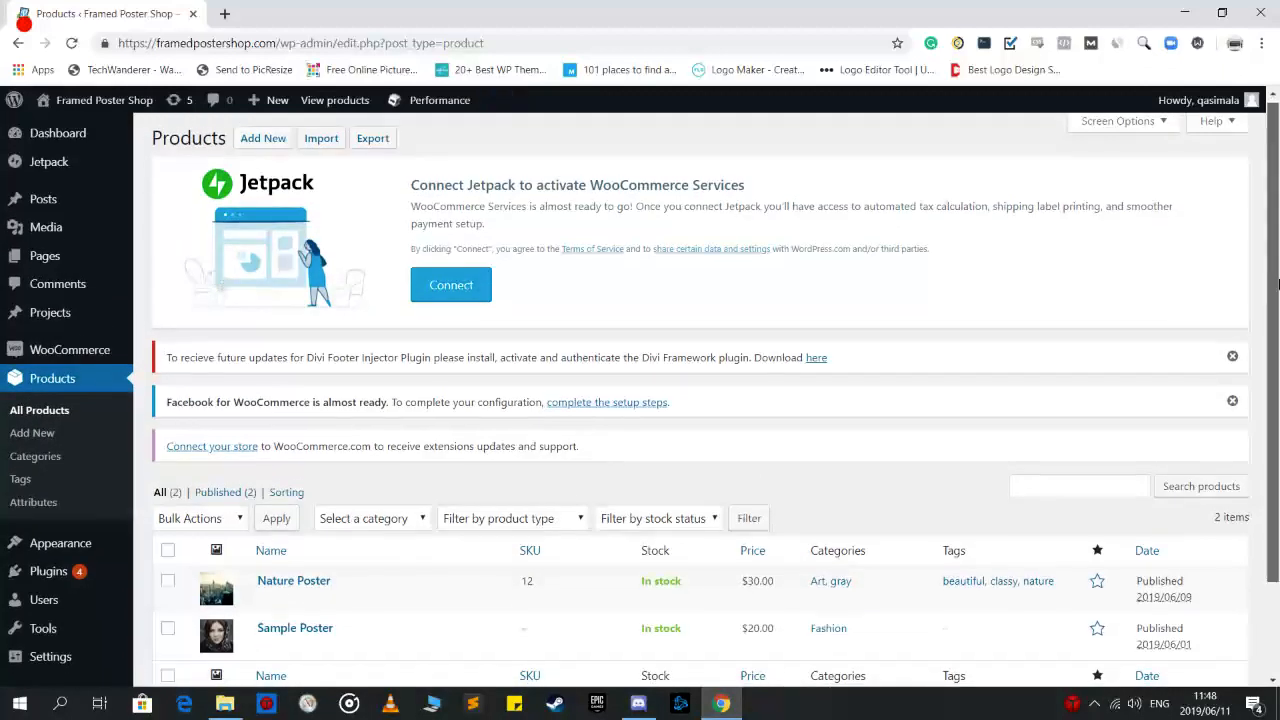
{"action": "left_click_drag", "start_coordinate": [1278, 285], "coordinate": [1278, 297]}
{"action": "scroll", "coordinate": [629, 500], "scroll_direction": "up", "scroll_amount": 2}
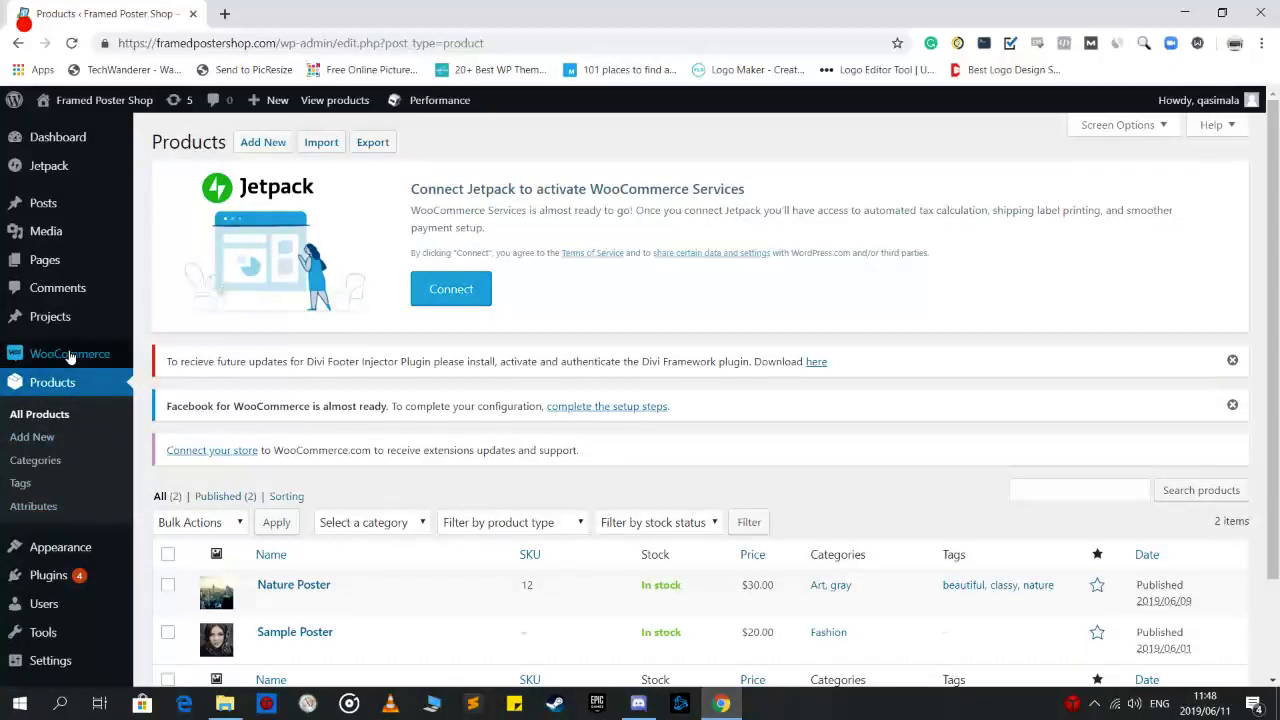
{"action": "mouse_move", "coordinate": [70, 357]}
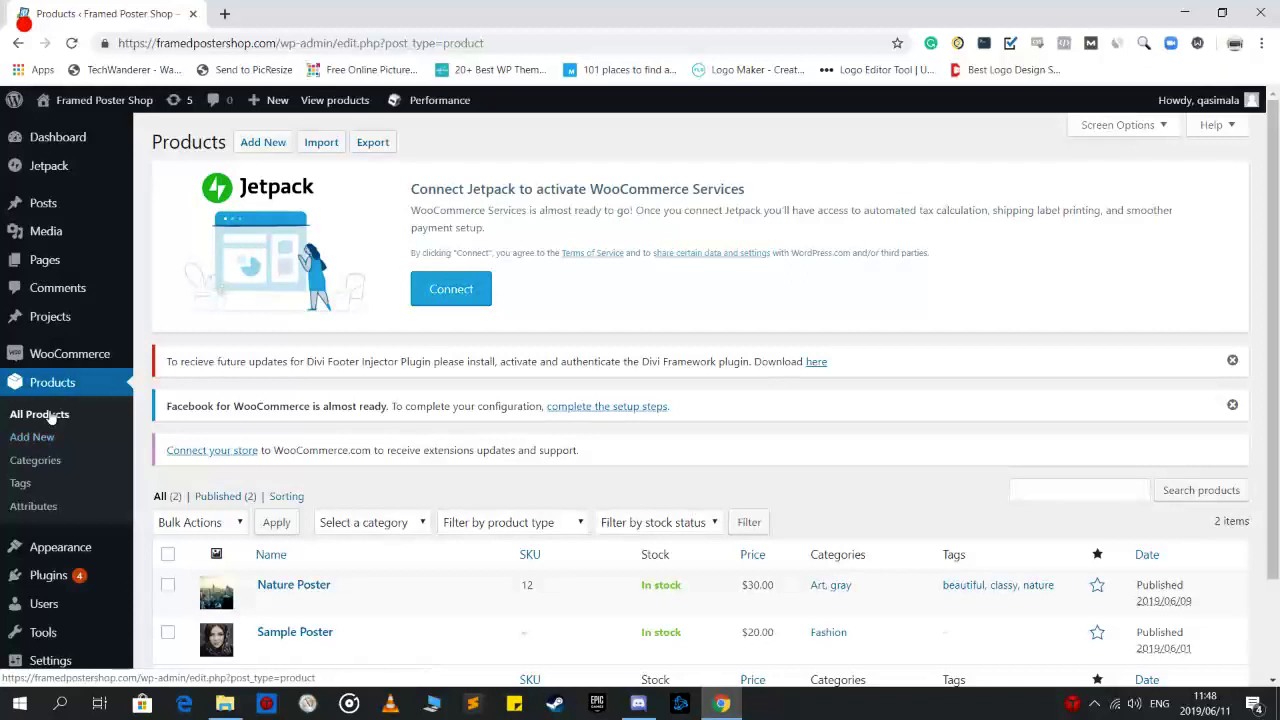
{"action": "scroll", "coordinate": [180, 445], "scroll_direction": "down", "scroll_amount": 1}
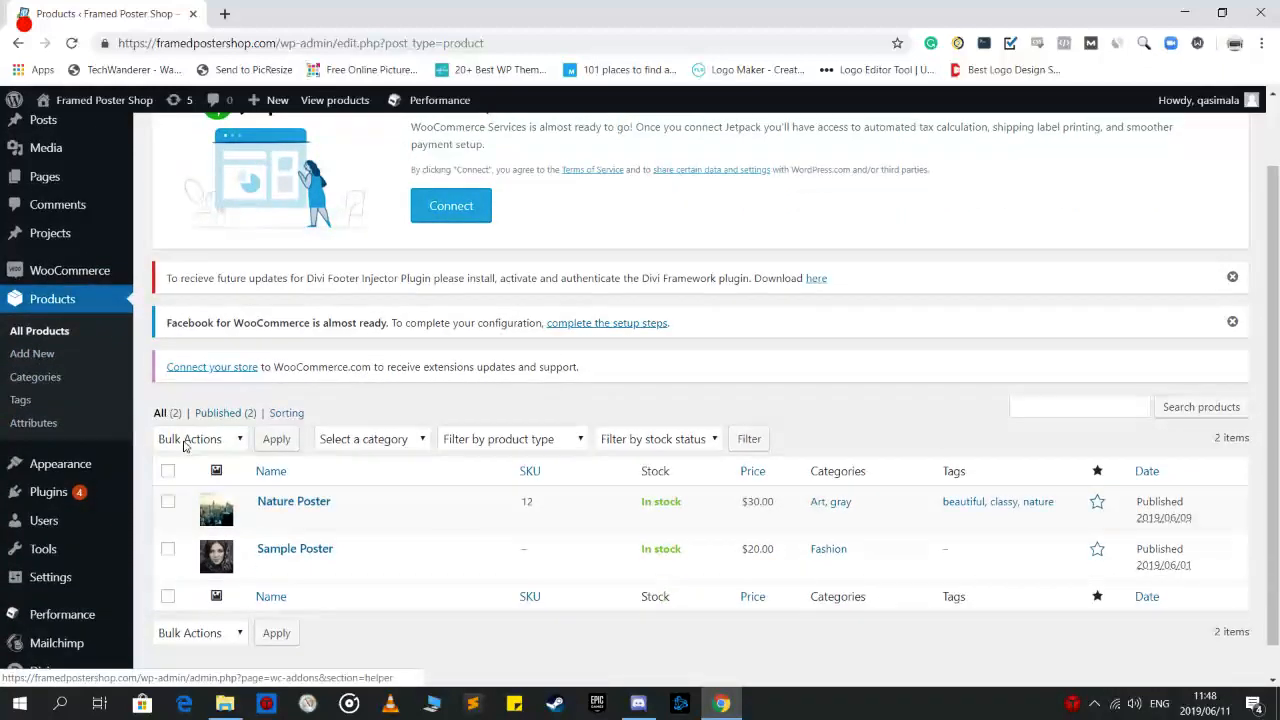
{"action": "scroll", "coordinate": [180, 445], "scroll_direction": "up", "scroll_amount": 1}
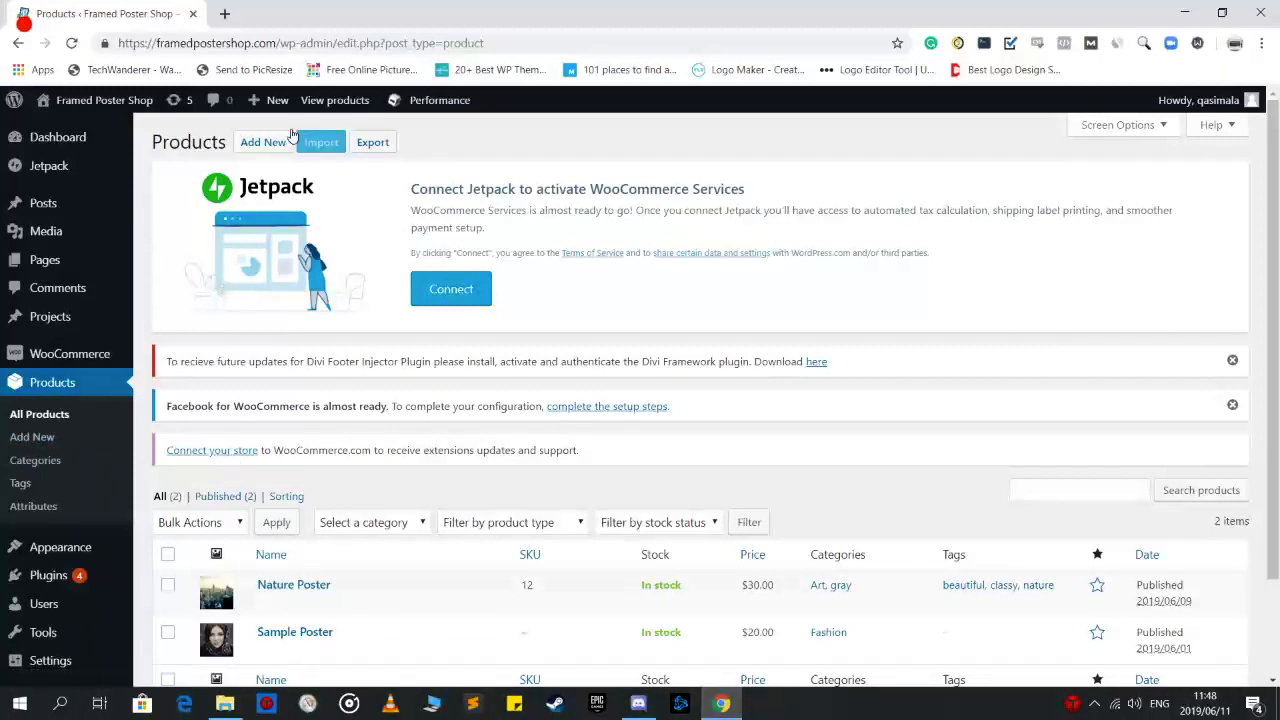
{"action": "left_click", "coordinate": [261, 145]}
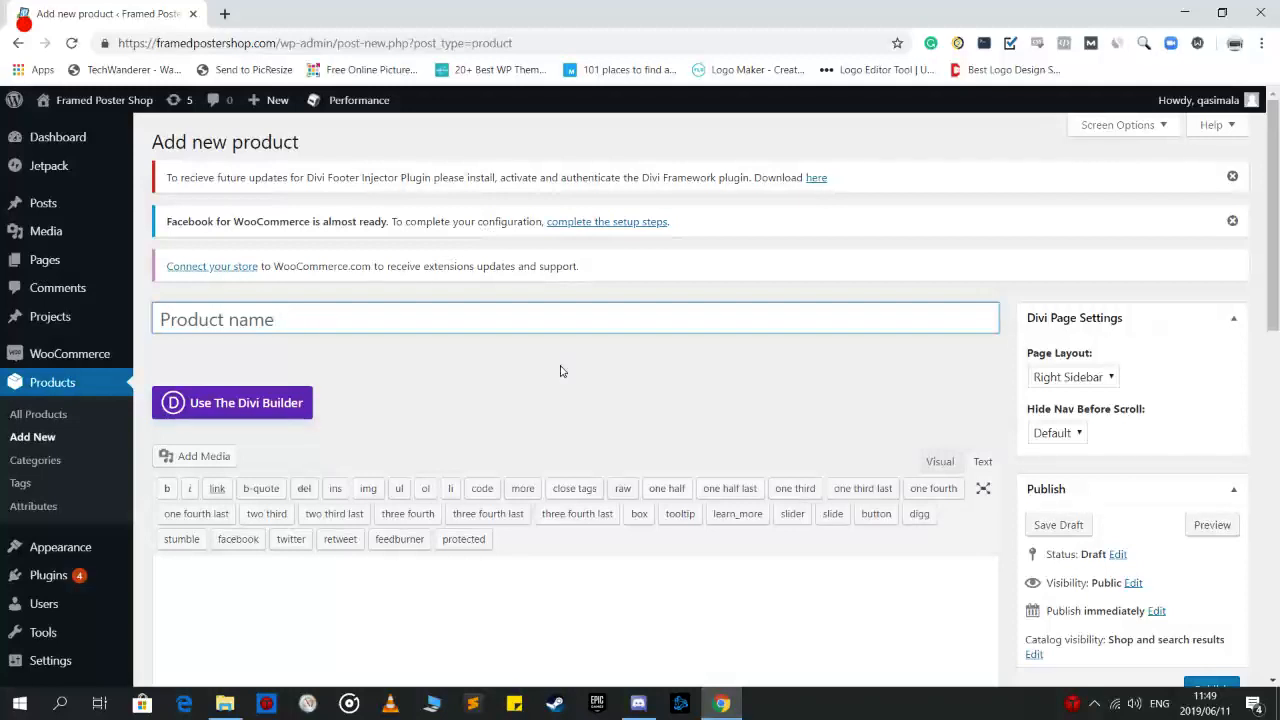
Name the product 'Sofas' and scroll down to its Product data section
{"action": "type", "text": "So"}
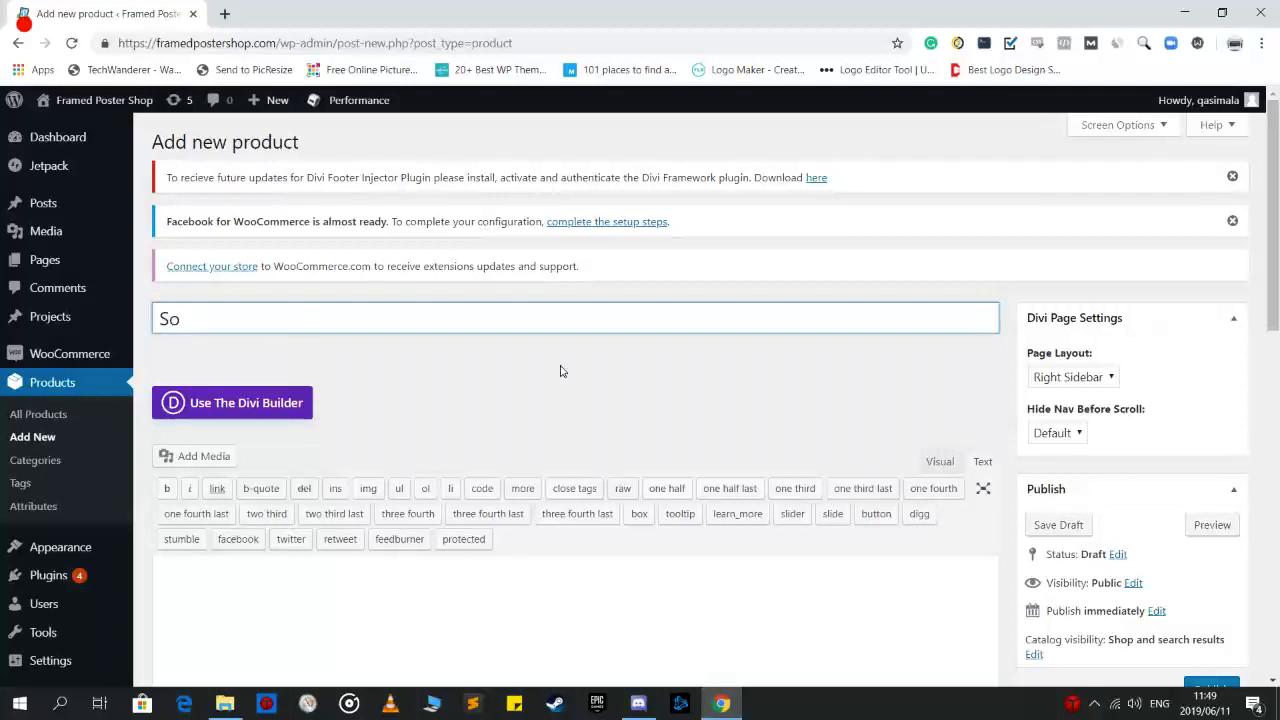
{"action": "type", "text": "fas"}
{"action": "scroll", "coordinate": [560, 371], "scroll_direction": "down", "scroll_amount": 1}
{"action": "scroll", "coordinate": [677, 371], "scroll_direction": "up", "scroll_amount": 1}
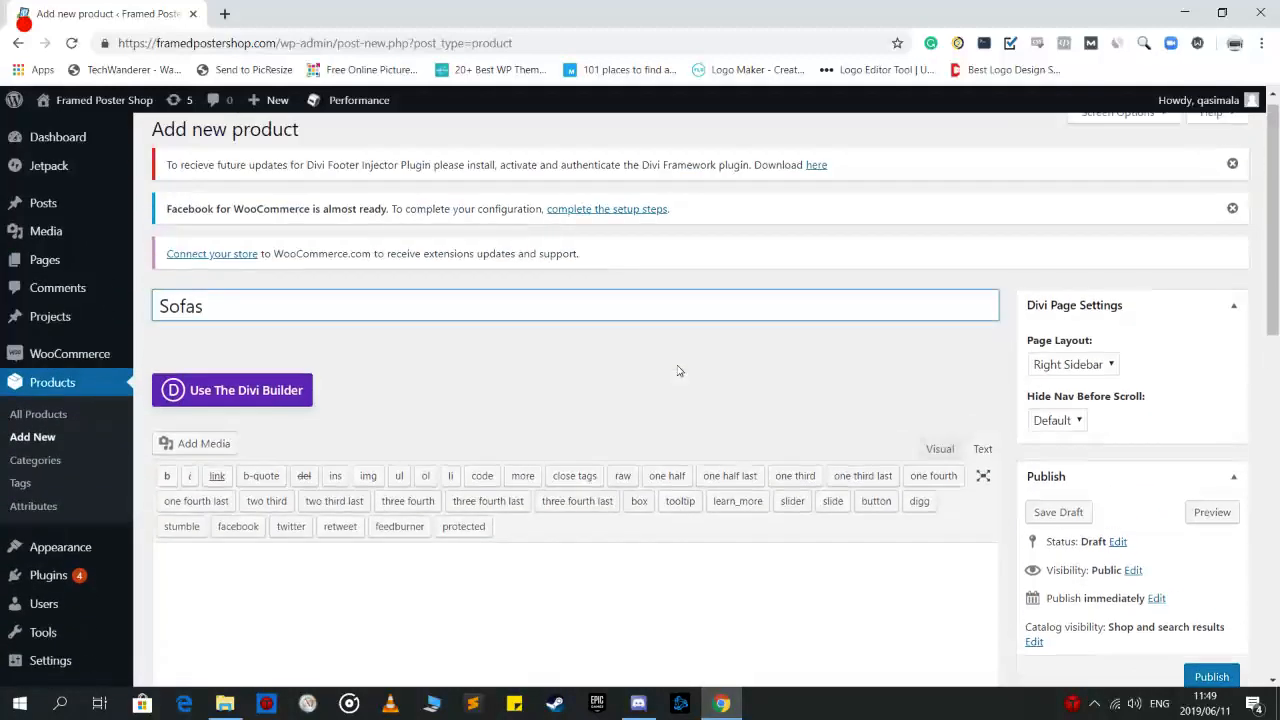
{"action": "left_click_drag", "start_coordinate": [1277, 257], "coordinate": [1277, 368]}
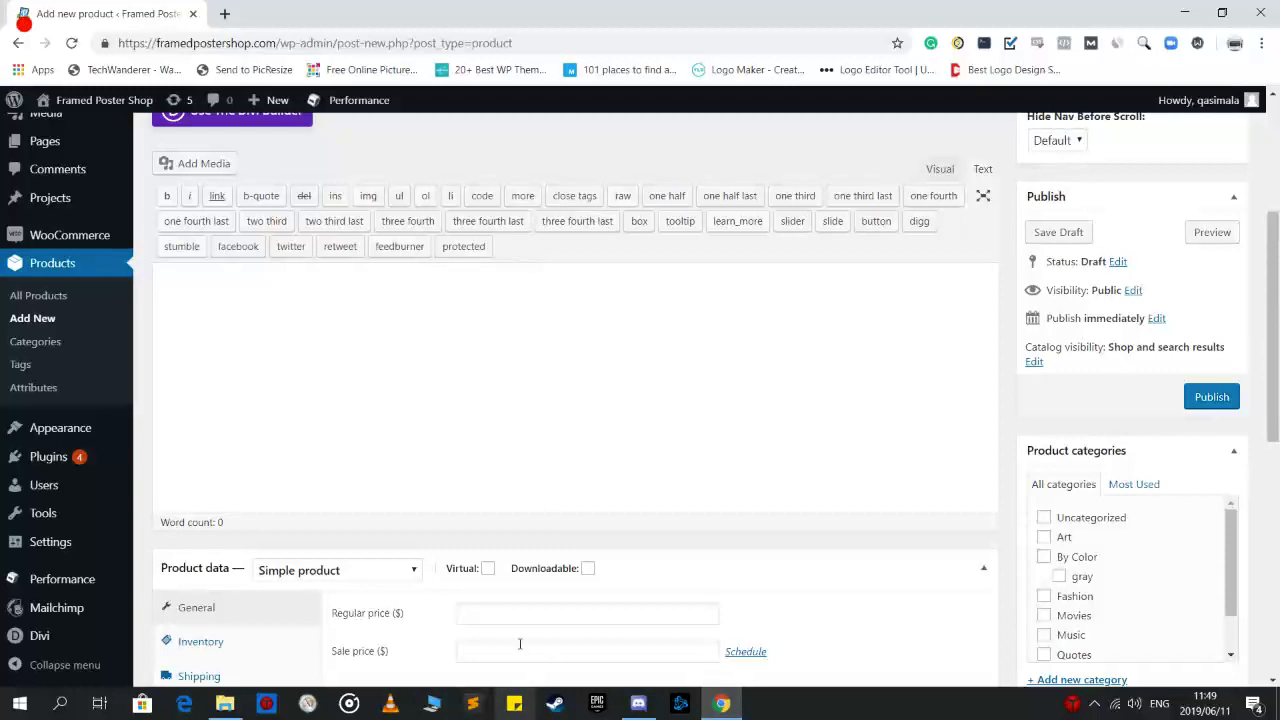
Keep Sofas a Simple product and give it a regular price of 50
{"action": "scroll", "coordinate": [755, 541], "scroll_direction": "down", "scroll_amount": 3}
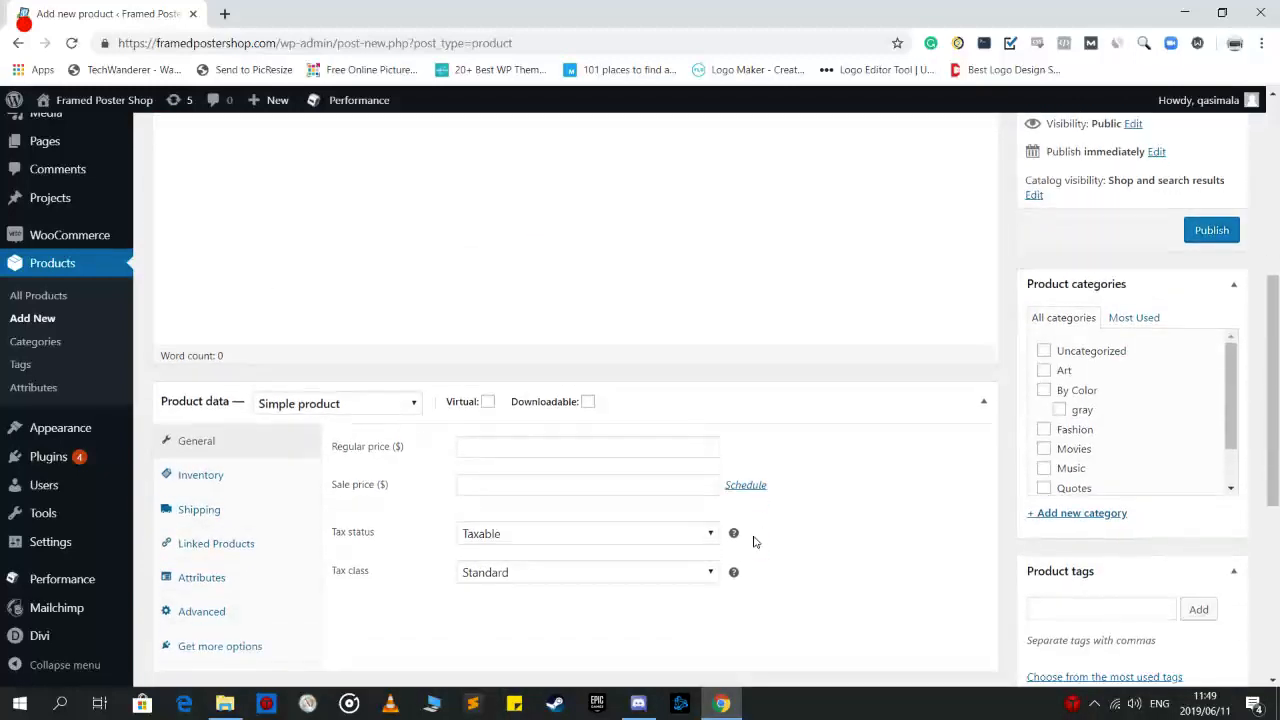
{"action": "left_click", "coordinate": [361, 413]}
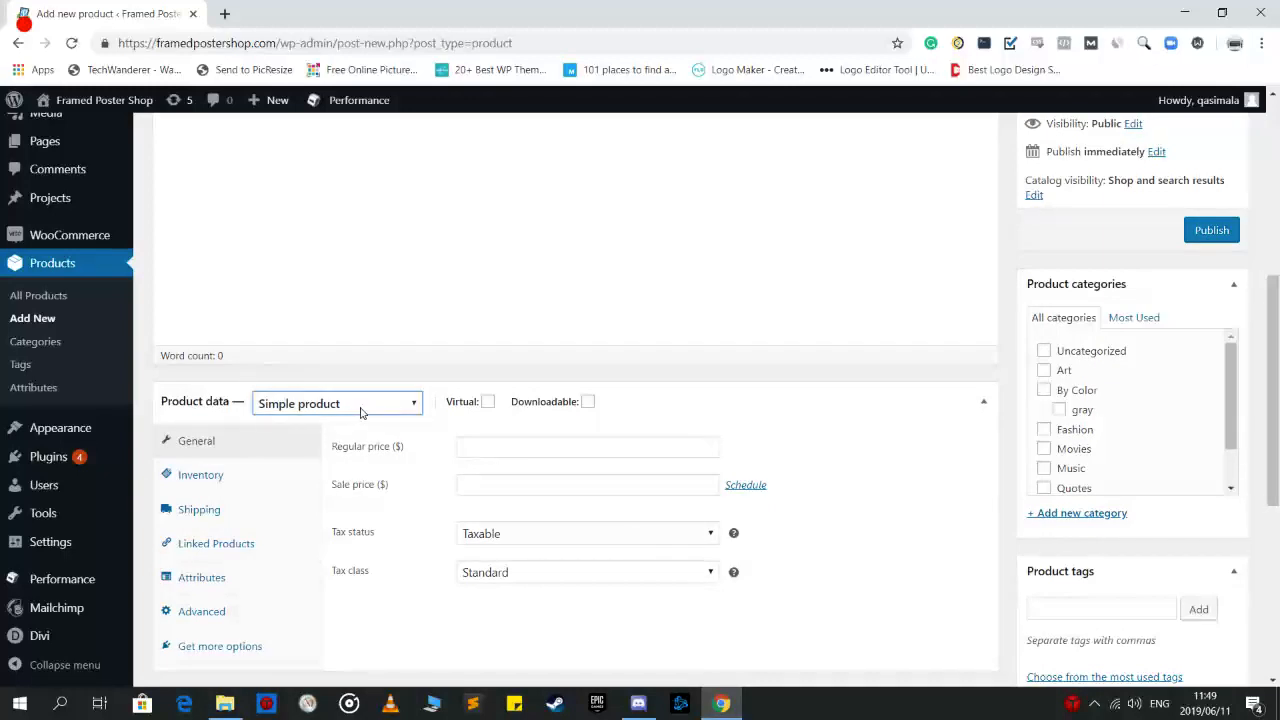
{"action": "left_click", "coordinate": [361, 413]}
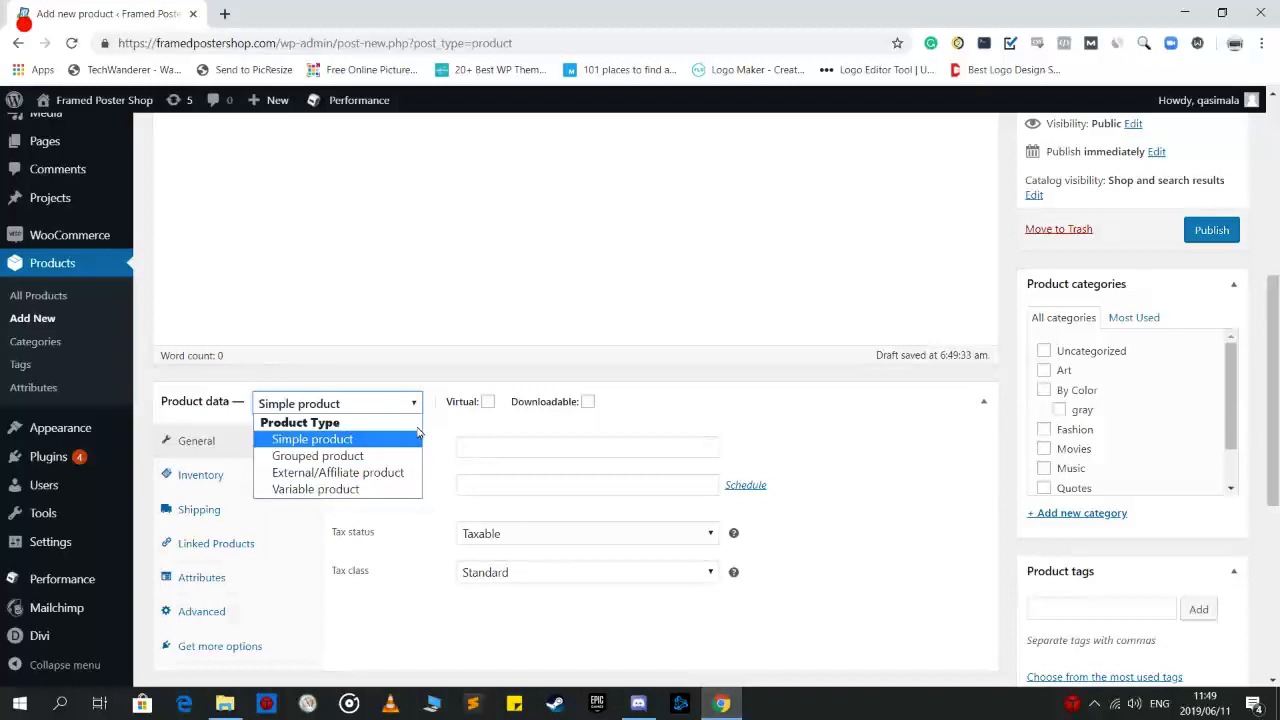
{"action": "left_click", "coordinate": [337, 440]}
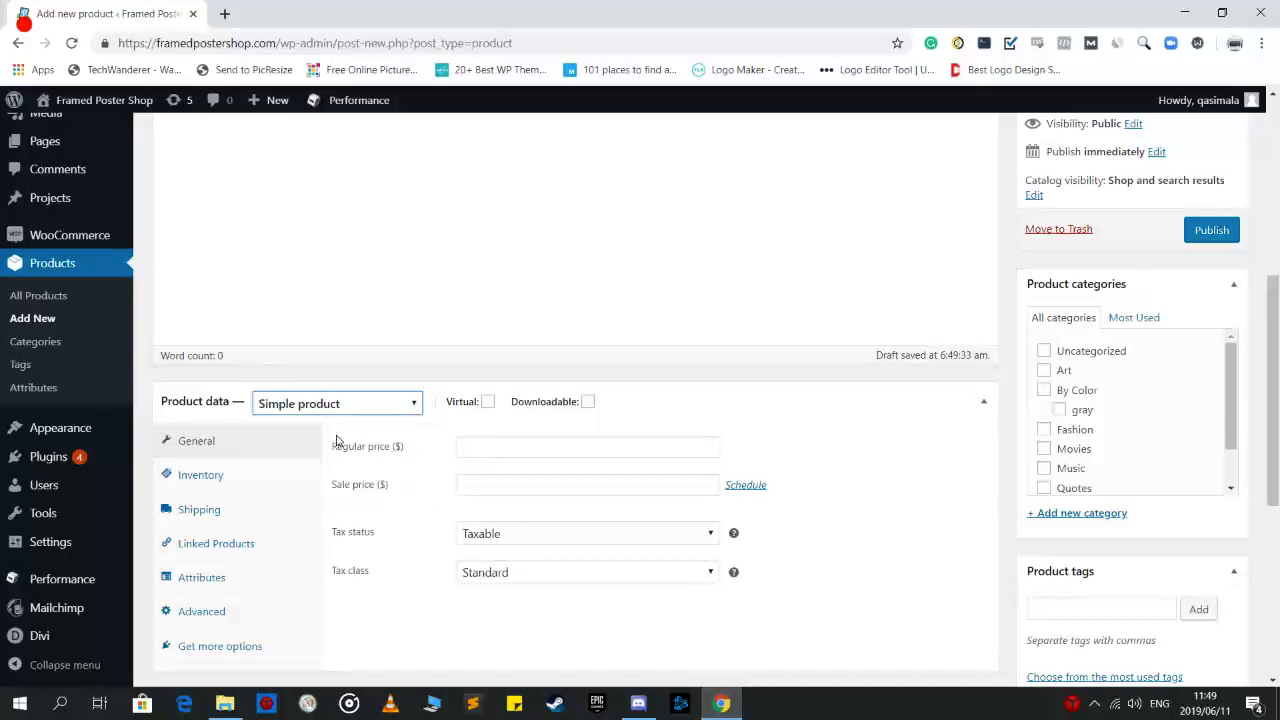
{"action": "scroll", "coordinate": [337, 440], "scroll_direction": "down", "scroll_amount": 1}
{"action": "left_click", "coordinate": [529, 363]}
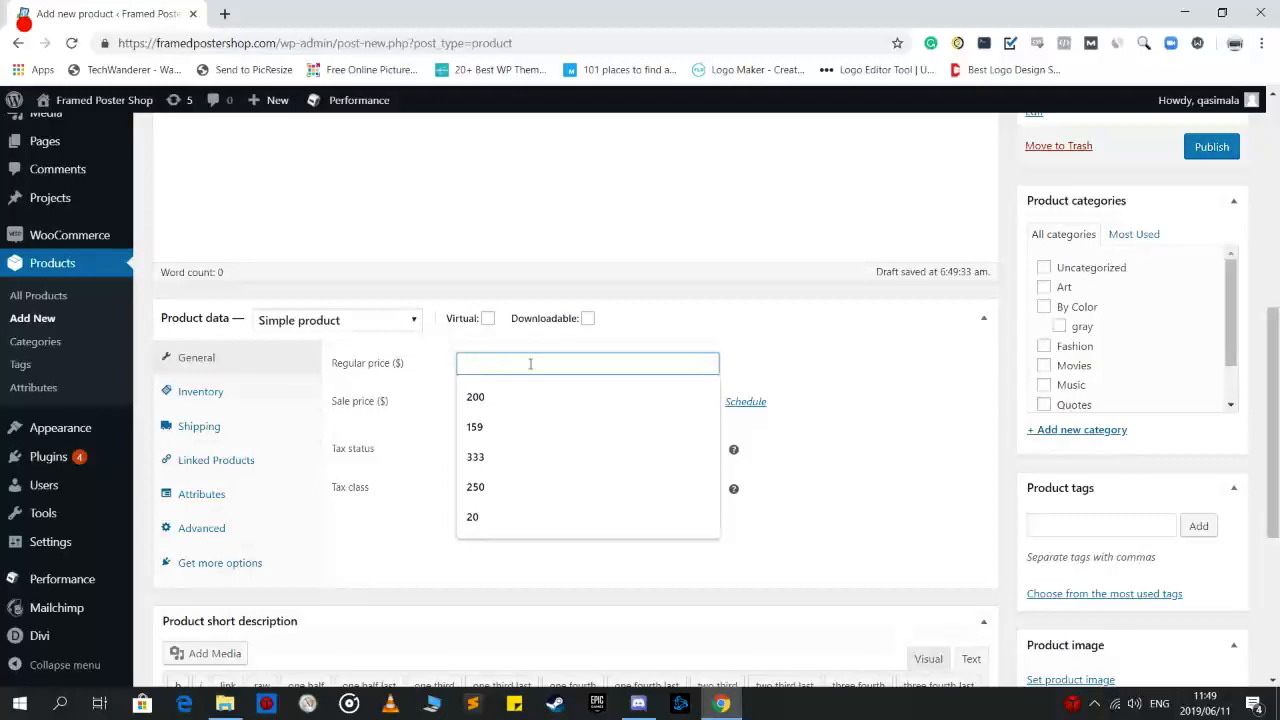
{"action": "type", "text": "500"}
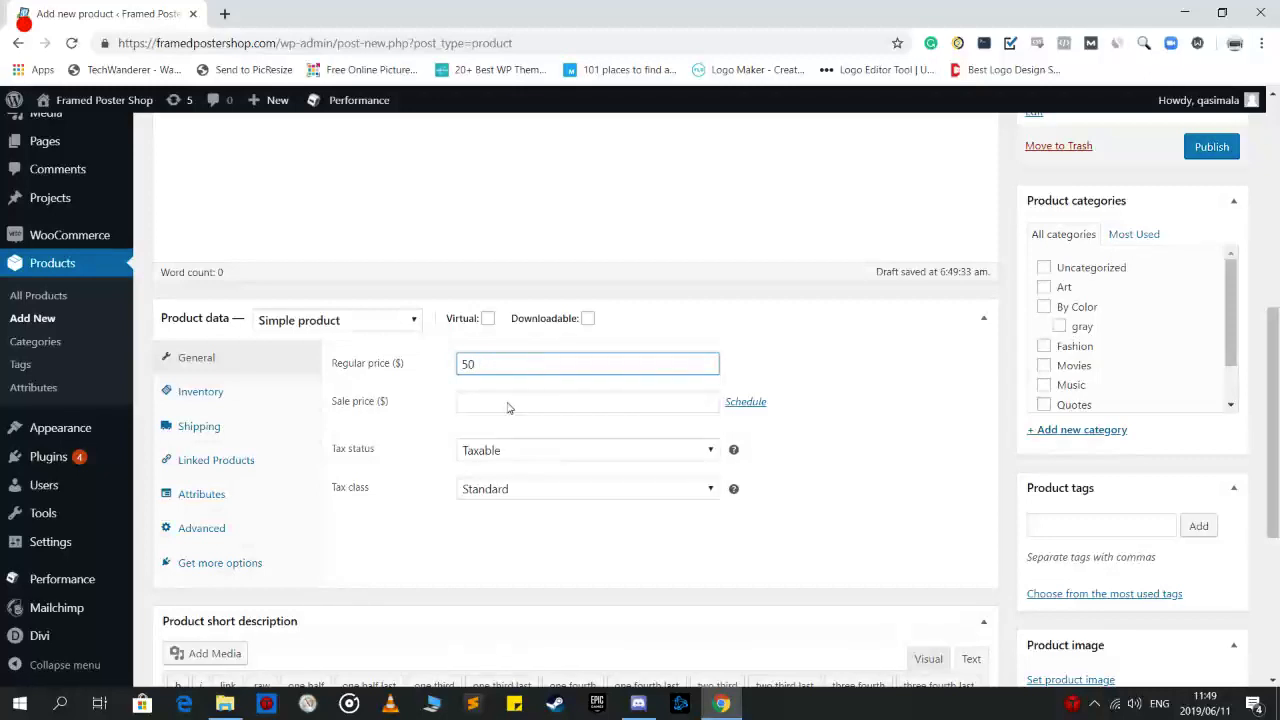
{"action": "left_click", "coordinate": [419, 419]}
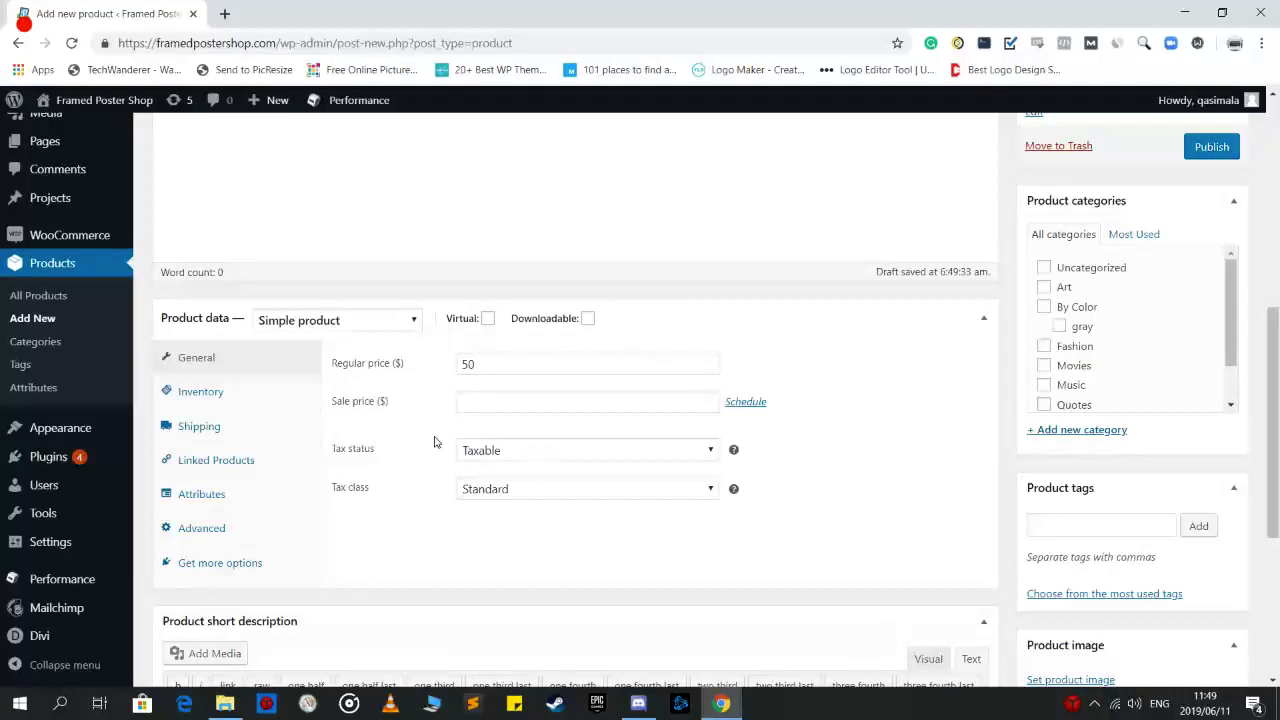
Schedule a sale from June 6 to June 27 with sale price 20
{"action": "left_click", "coordinate": [745, 401]}
{"action": "left_click", "coordinate": [490, 440]}
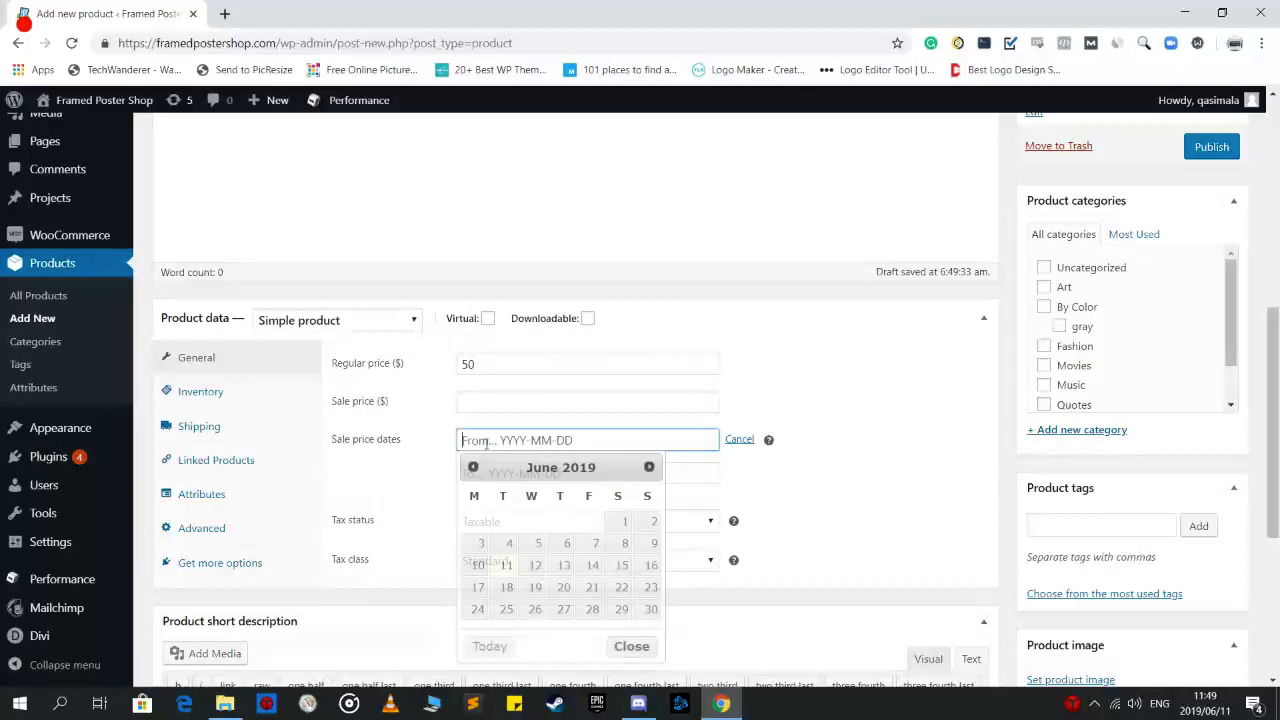
{"action": "left_click", "coordinate": [565, 541]}
{"action": "left_click", "coordinate": [532, 470]}
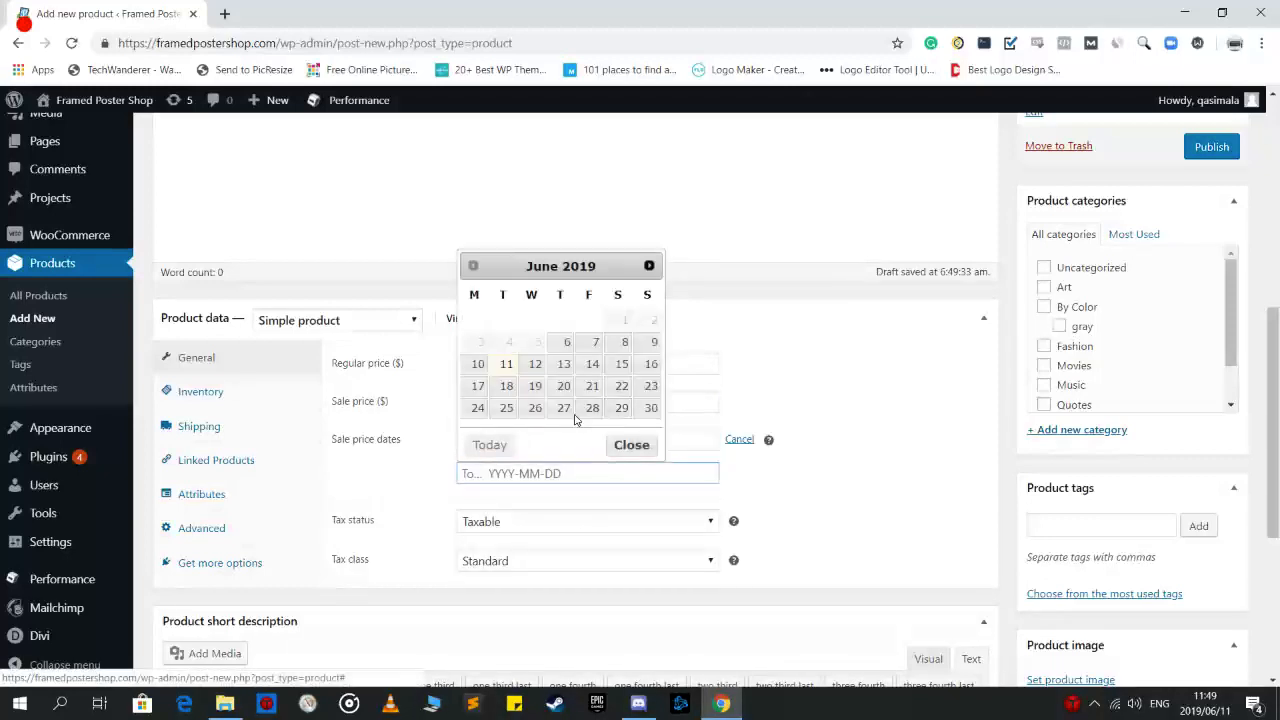
{"action": "left_click", "coordinate": [576, 414]}
{"action": "left_click", "coordinate": [571, 405]}
{"action": "left_click", "coordinate": [833, 469]}
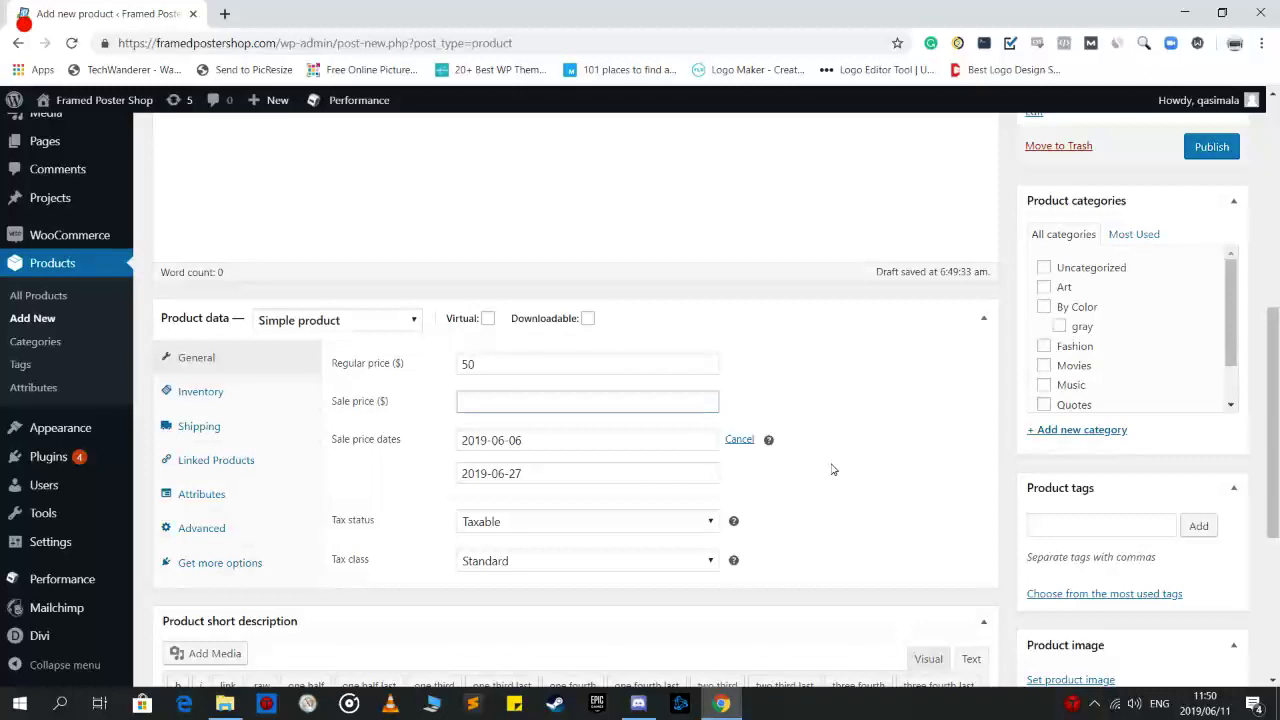
{"action": "left_click", "coordinate": [511, 405]}
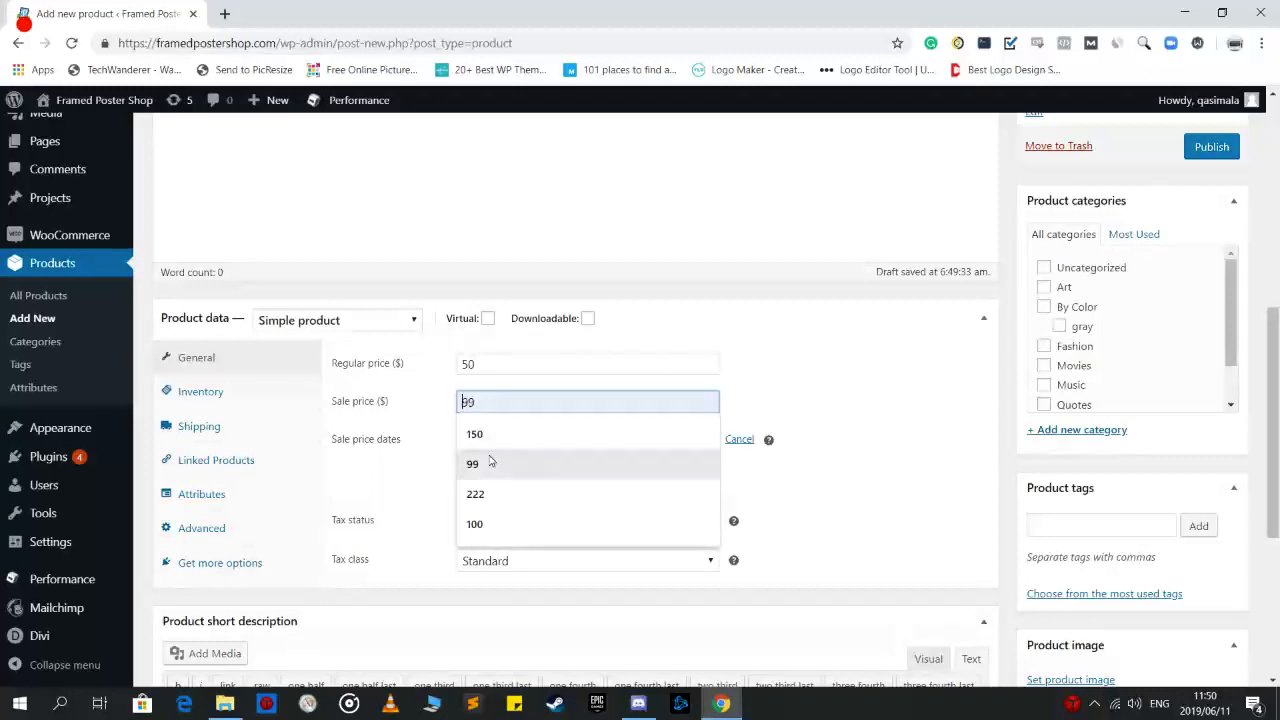
{"action": "type", "text": "2"}
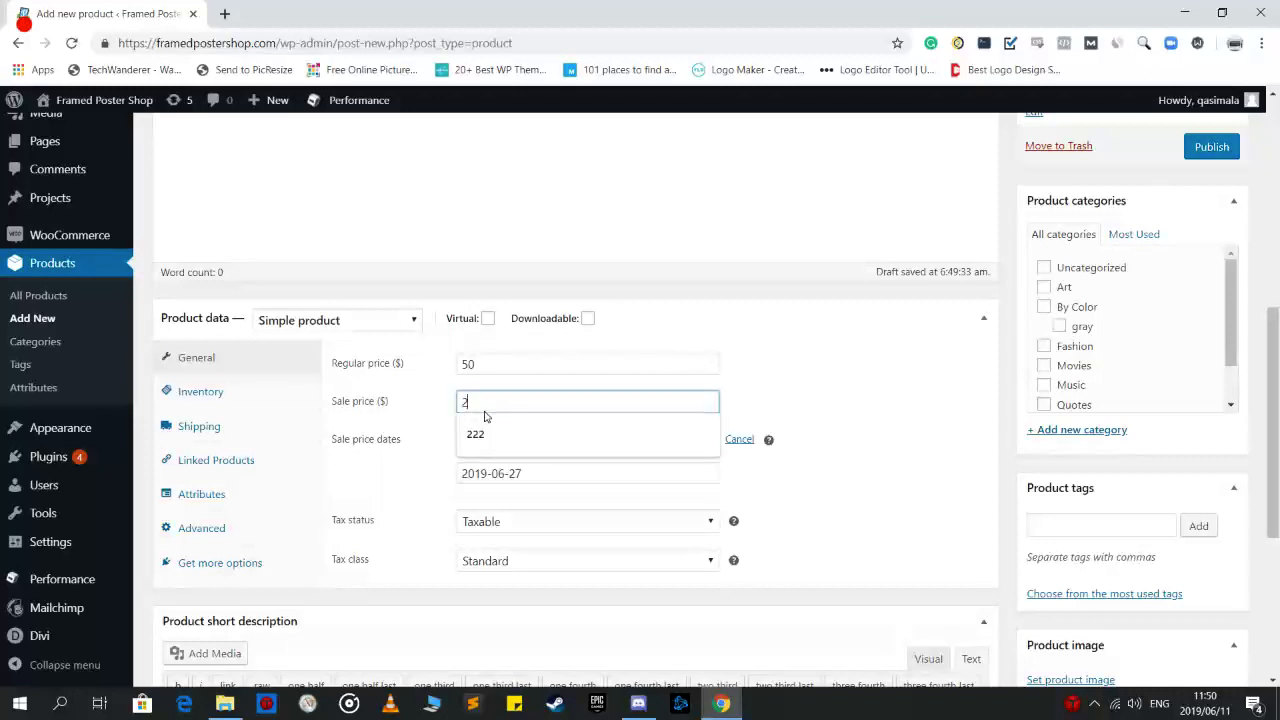
{"action": "type", "text": "0"}
{"action": "left_click", "coordinate": [363, 526]}
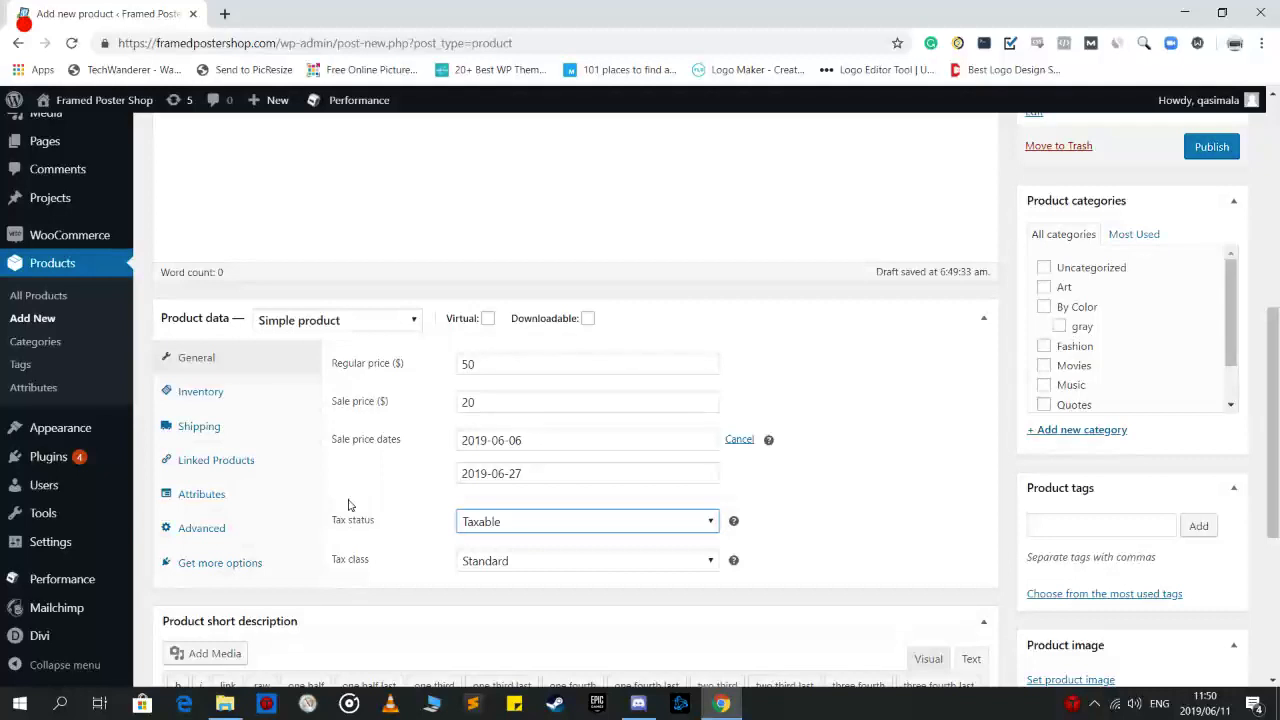
Cancel the sale schedule and clear the sale price
{"action": "left_click", "coordinate": [739, 440]}
{"action": "left_click_drag", "start_coordinate": [480, 402], "coordinate": [418, 407]}
{"action": "key", "text": "BackSpace"}
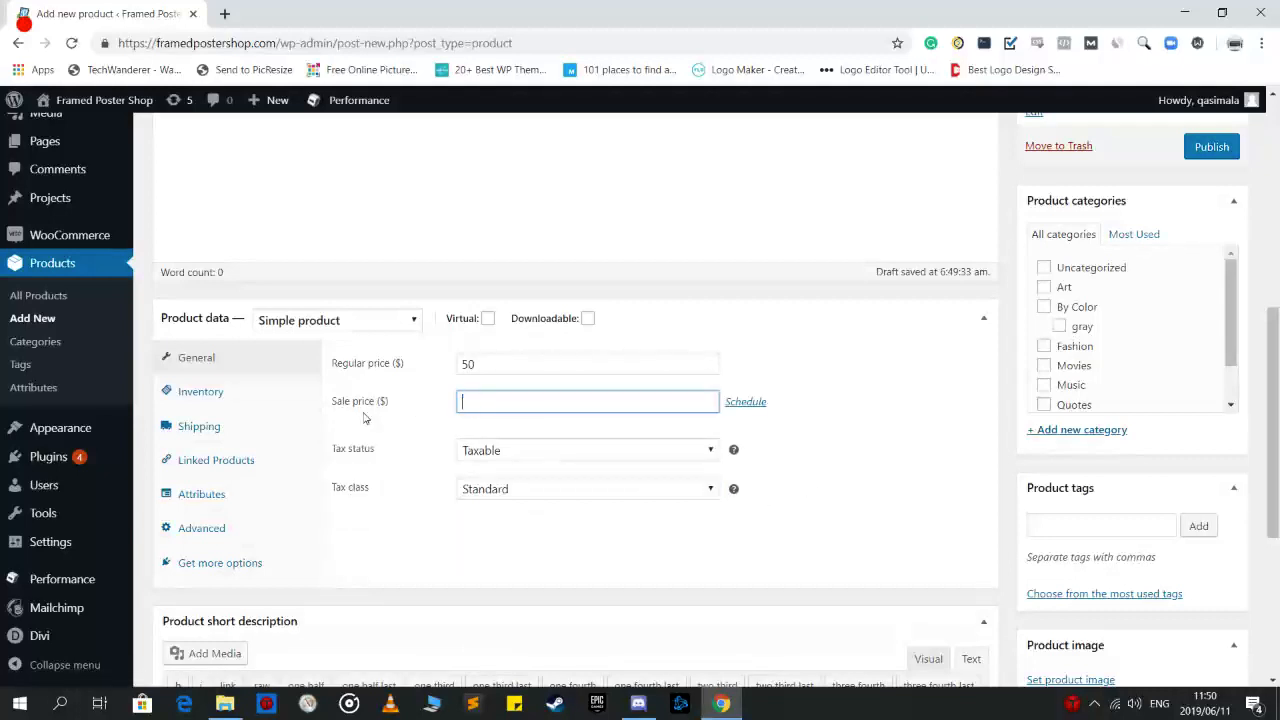
Keep the Sofas product Taxable with the Standard tax class
{"action": "scroll", "coordinate": [477, 500], "scroll_direction": "down", "scroll_amount": 1}
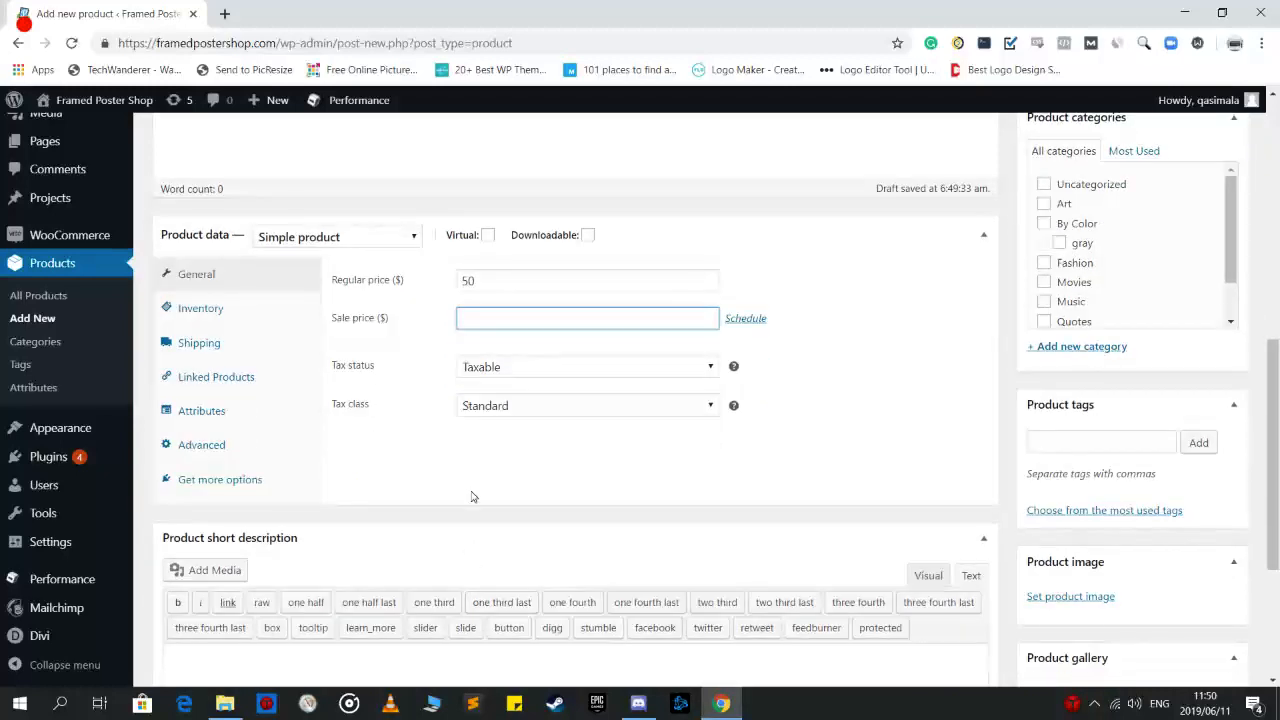
{"action": "left_click", "coordinate": [567, 375]}
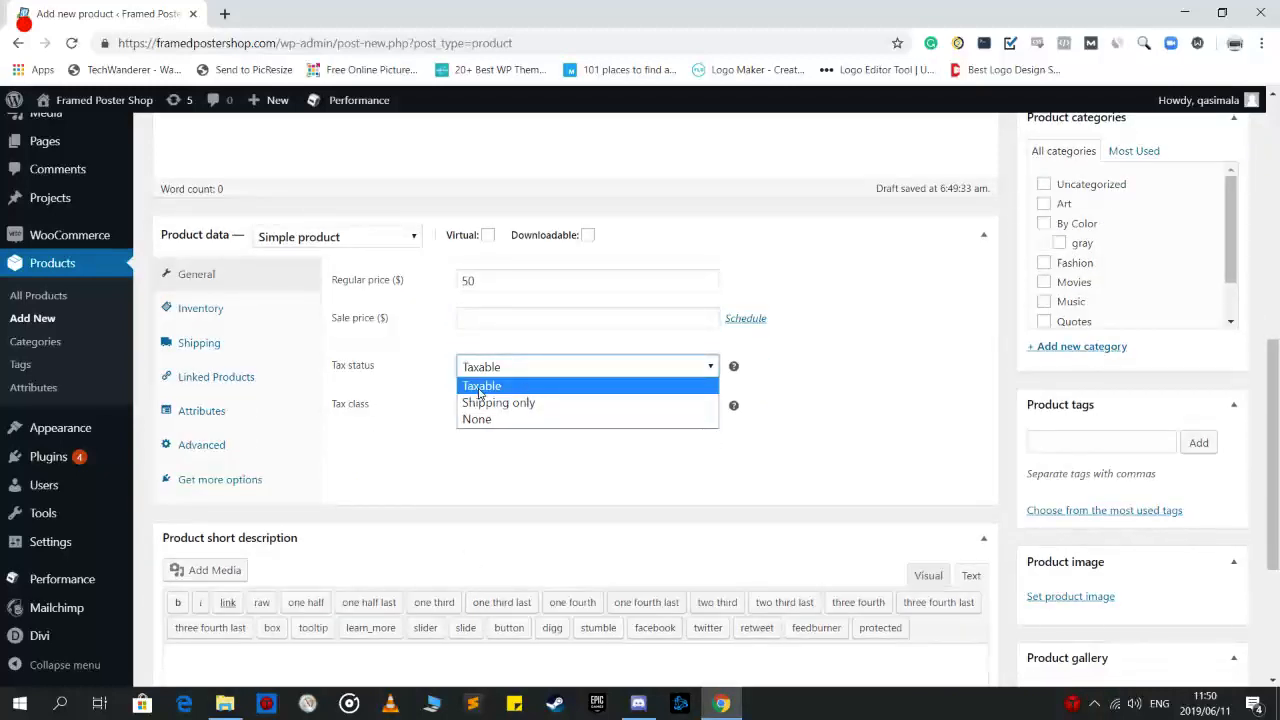
{"action": "left_click", "coordinate": [786, 388]}
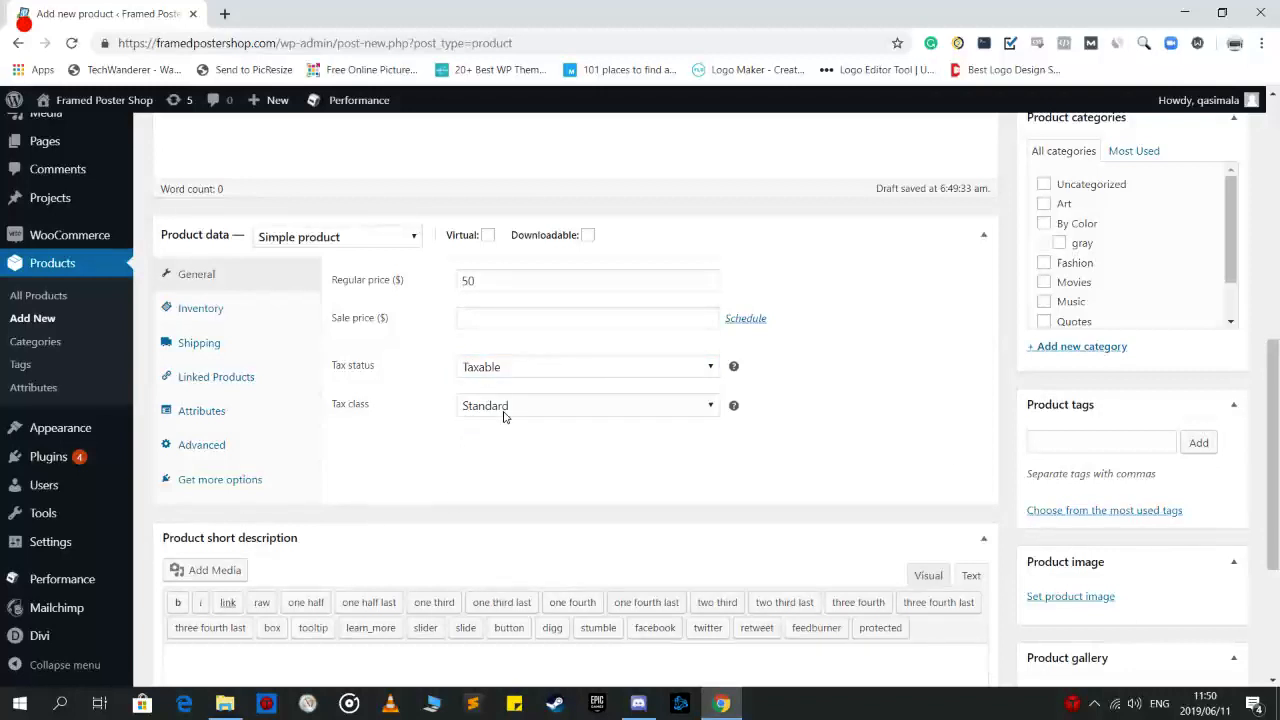
{"action": "scroll", "coordinate": [494, 449], "scroll_direction": "up", "scroll_amount": 6}
{"action": "scroll", "coordinate": [497, 455], "scroll_direction": "down", "scroll_amount": 7}
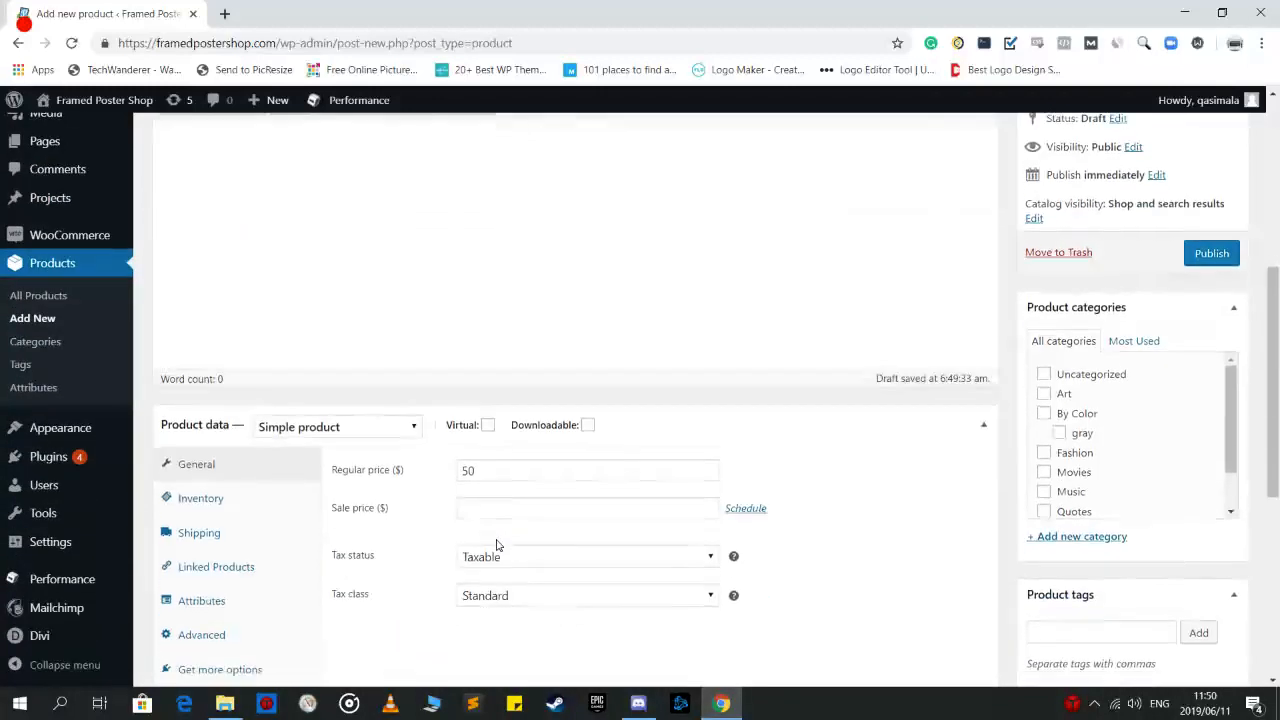
{"action": "scroll", "coordinate": [497, 545], "scroll_direction": "down", "scroll_amount": 1}
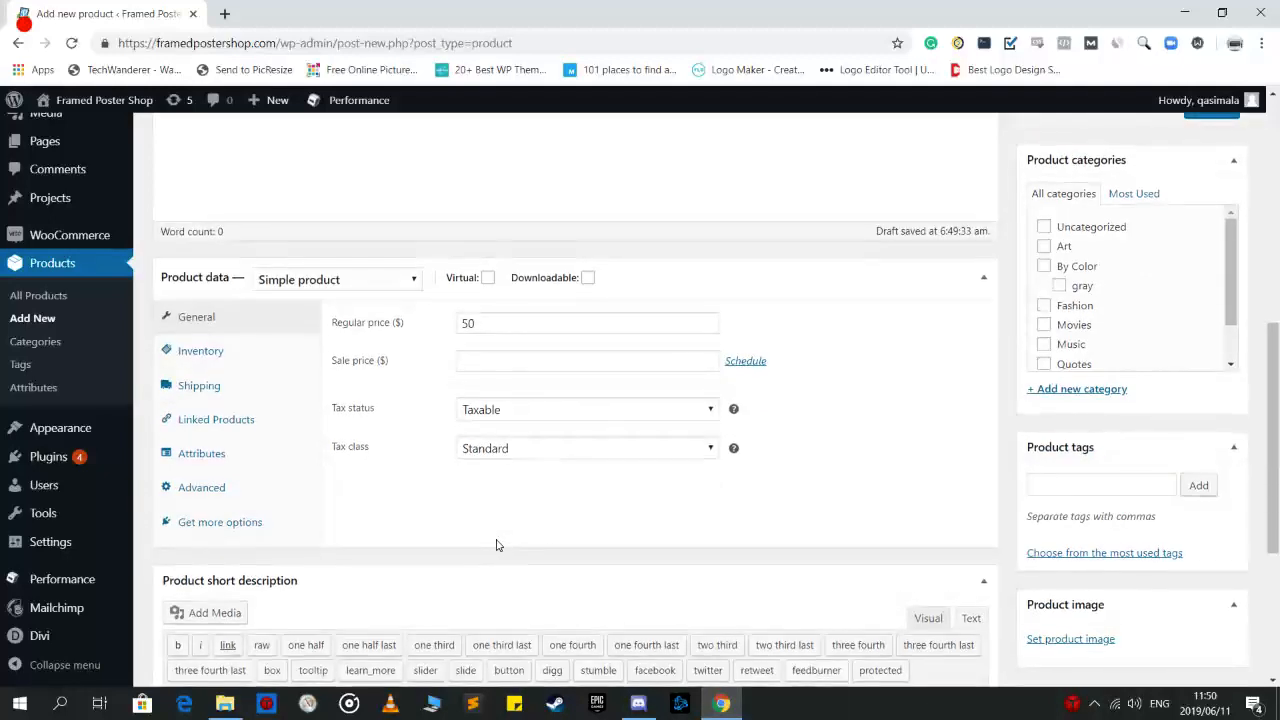
{"action": "left_click", "coordinate": [522, 452]}
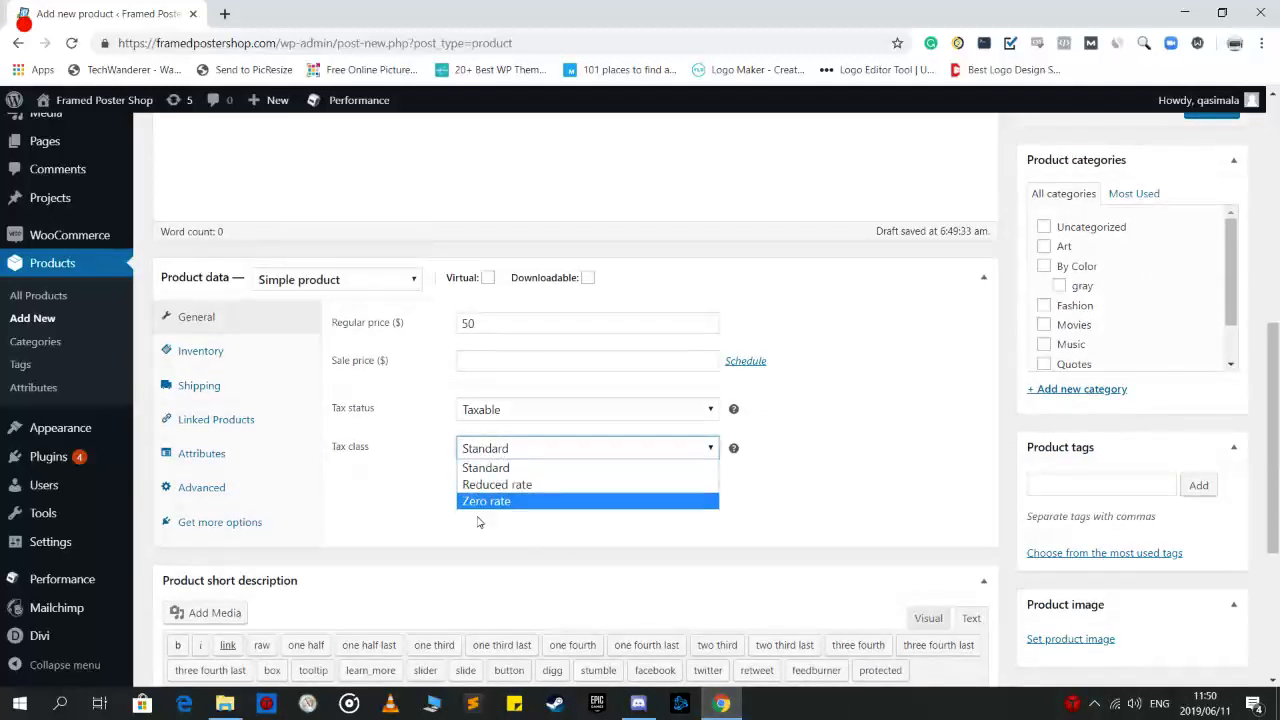
{"action": "left_click", "coordinate": [369, 512]}
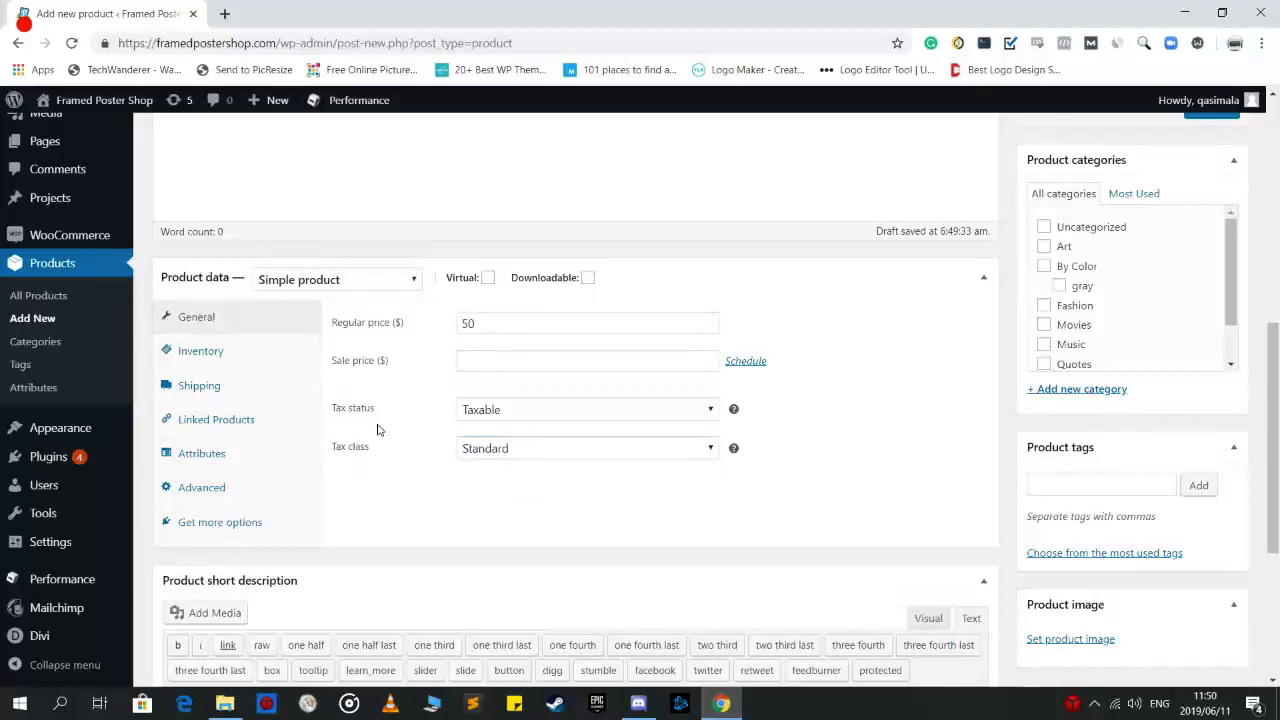
{"action": "scroll", "coordinate": [380, 465], "scroll_direction": "down", "scroll_amount": 1}
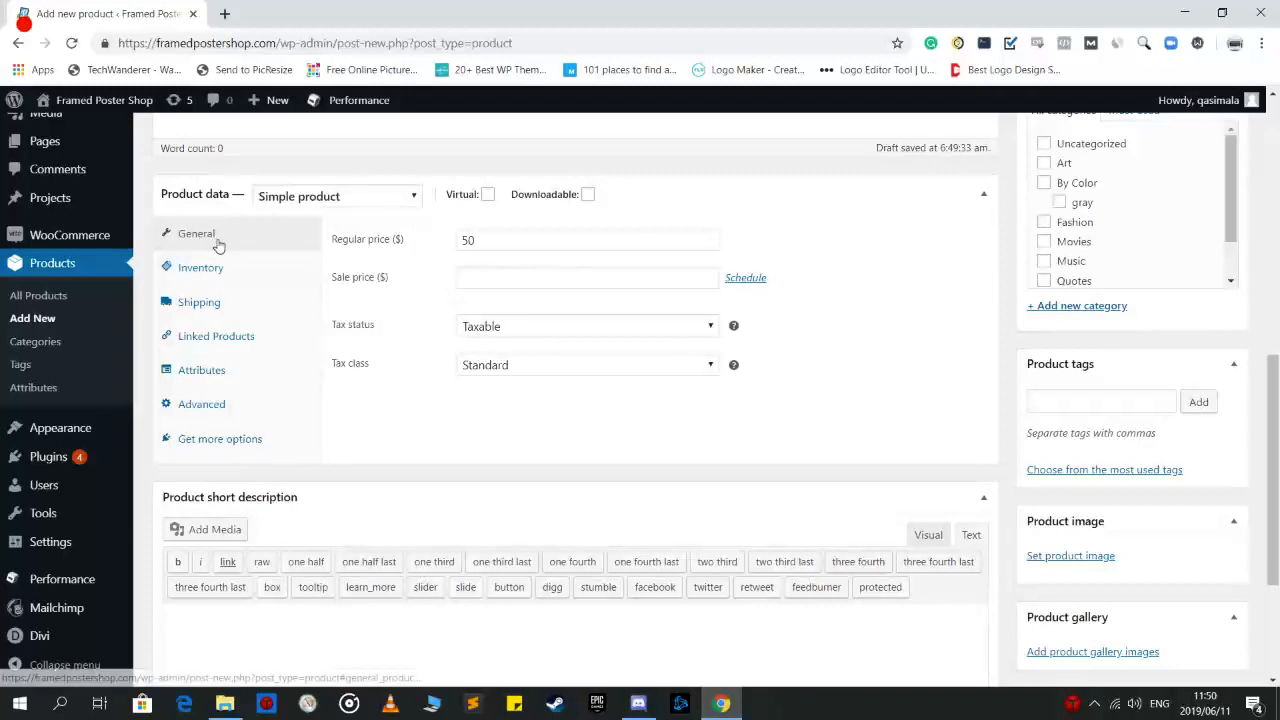
Give Sofas SKU 10 with stock status In stock, then show its shipping settings
{"action": "left_click", "coordinate": [228, 270]}
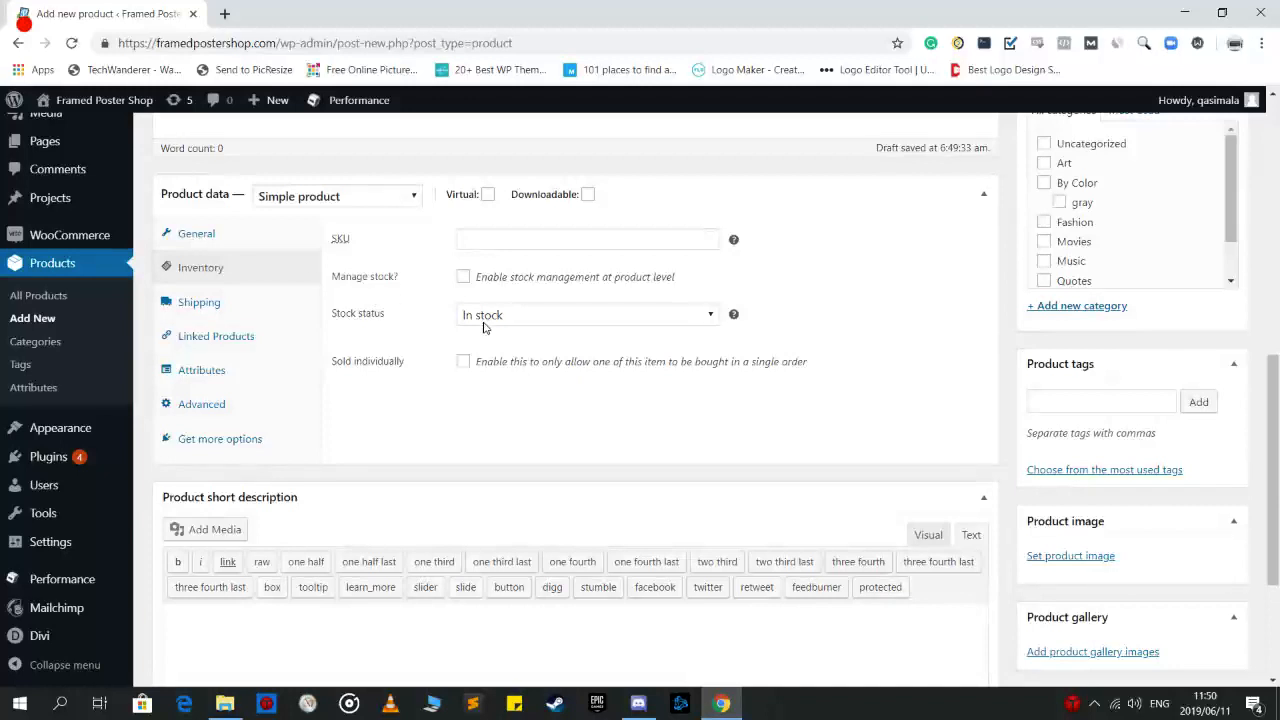
{"action": "left_click", "coordinate": [478, 237]}
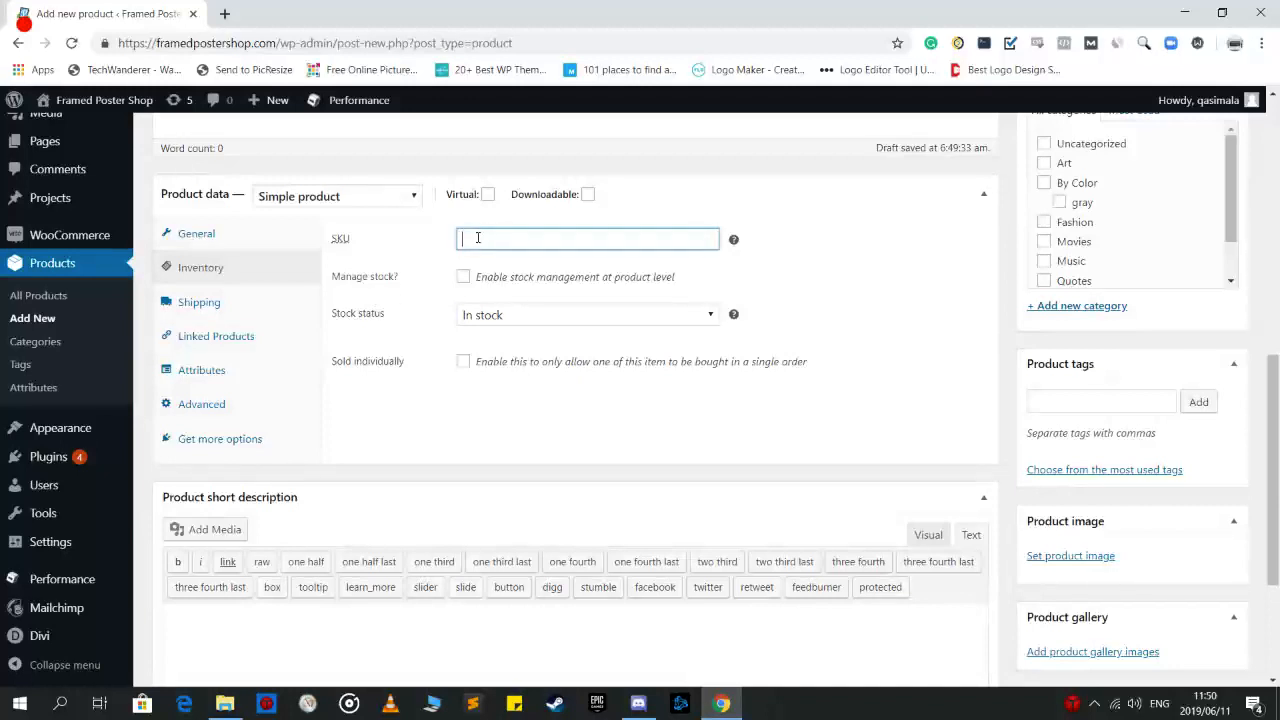
{"action": "left_click", "coordinate": [420, 386]}
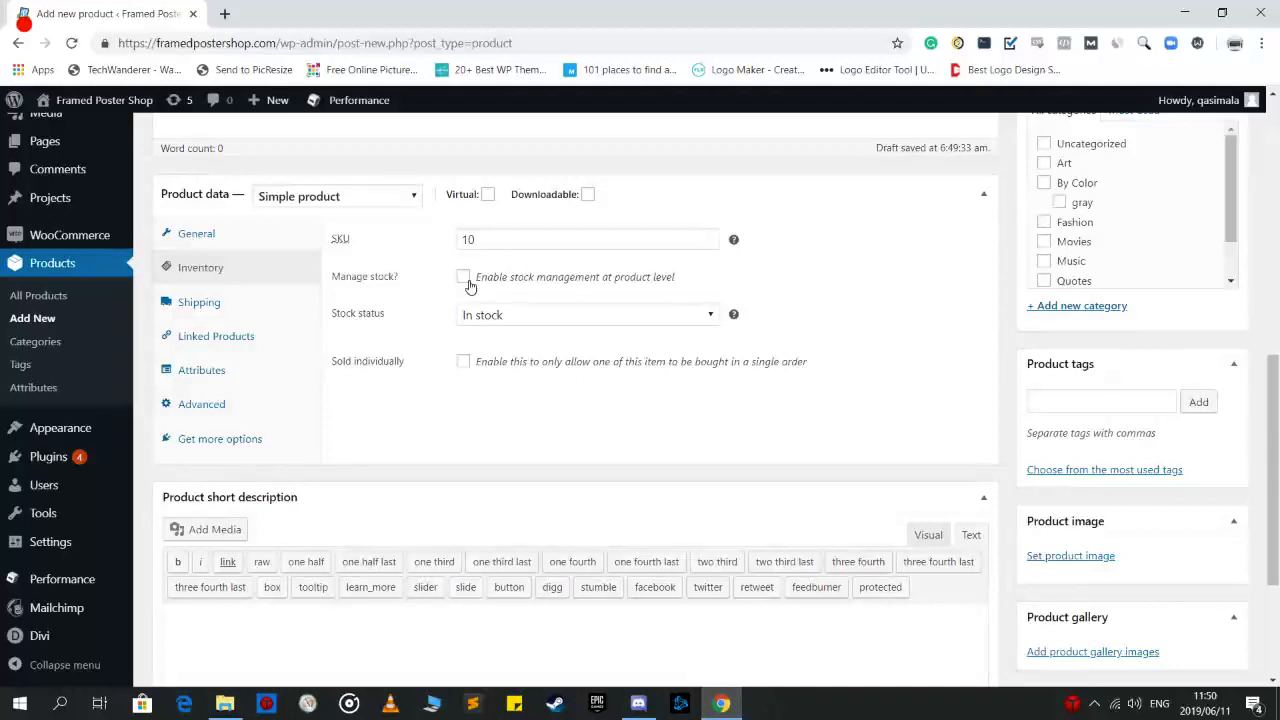
{"action": "left_click", "coordinate": [469, 239]}
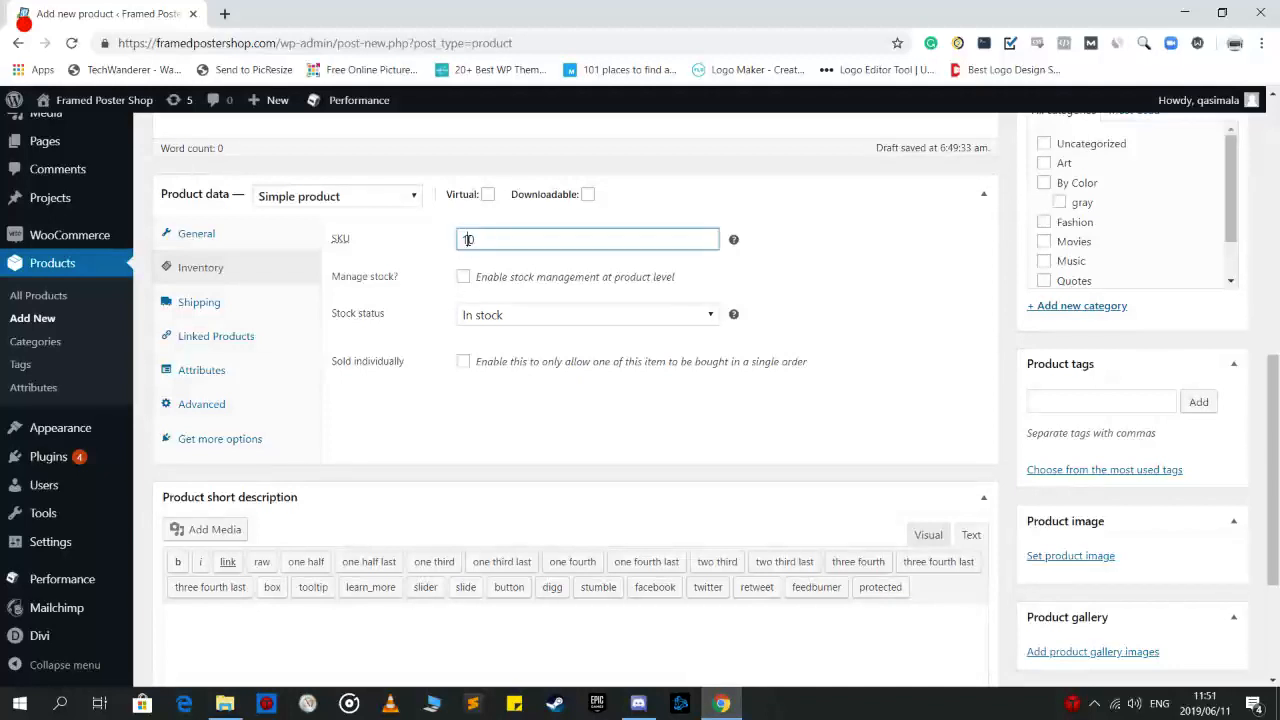
{"action": "left_click", "coordinate": [415, 296]}
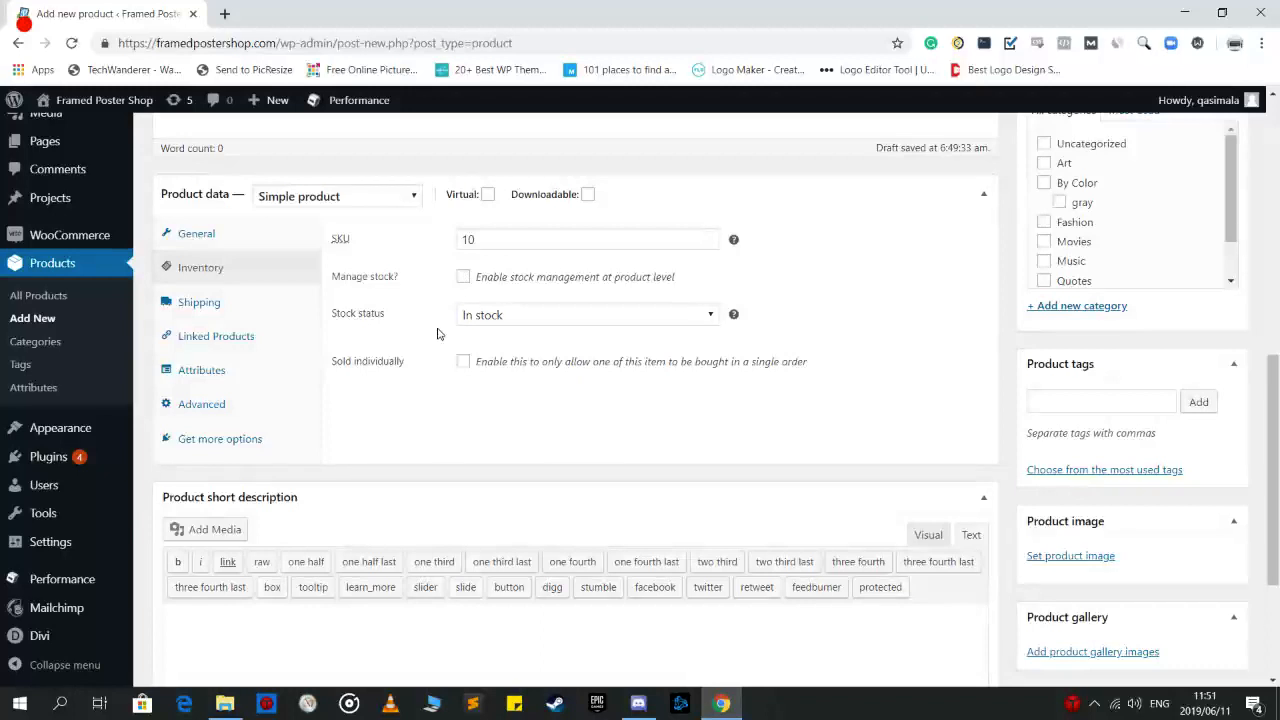
{"action": "left_click", "coordinate": [517, 316]}
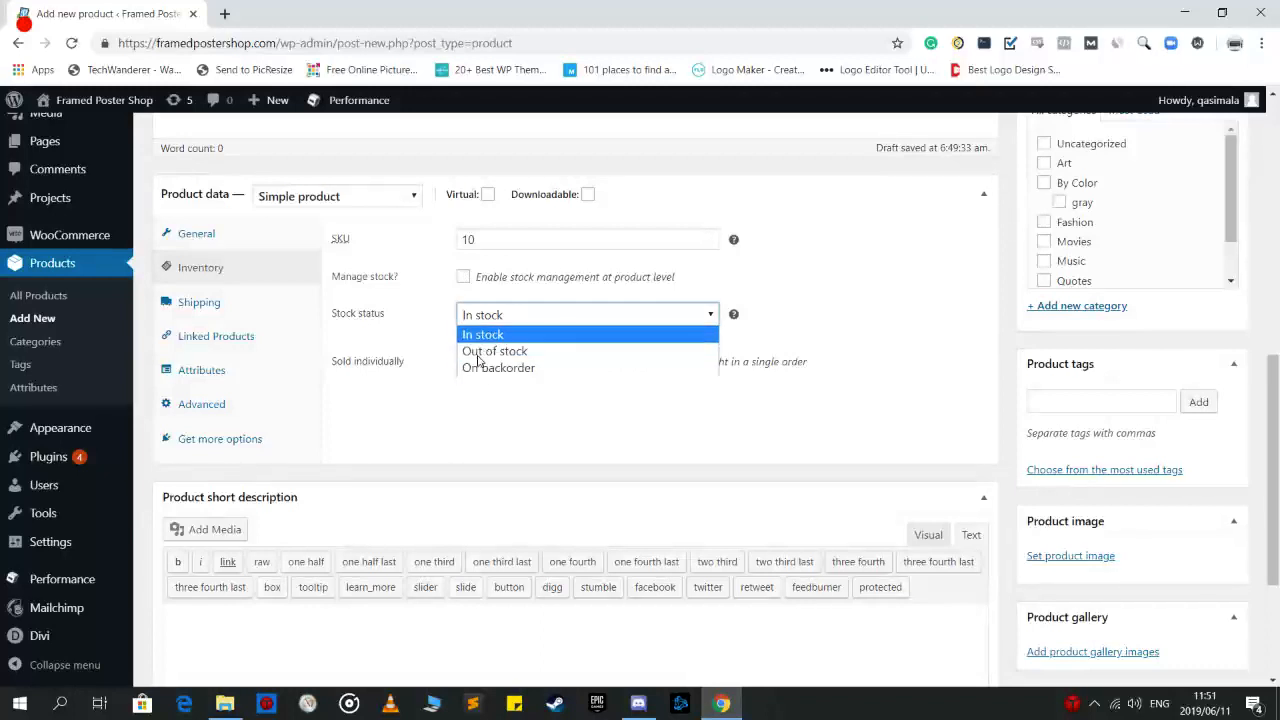
{"action": "left_click", "coordinate": [482, 343]}
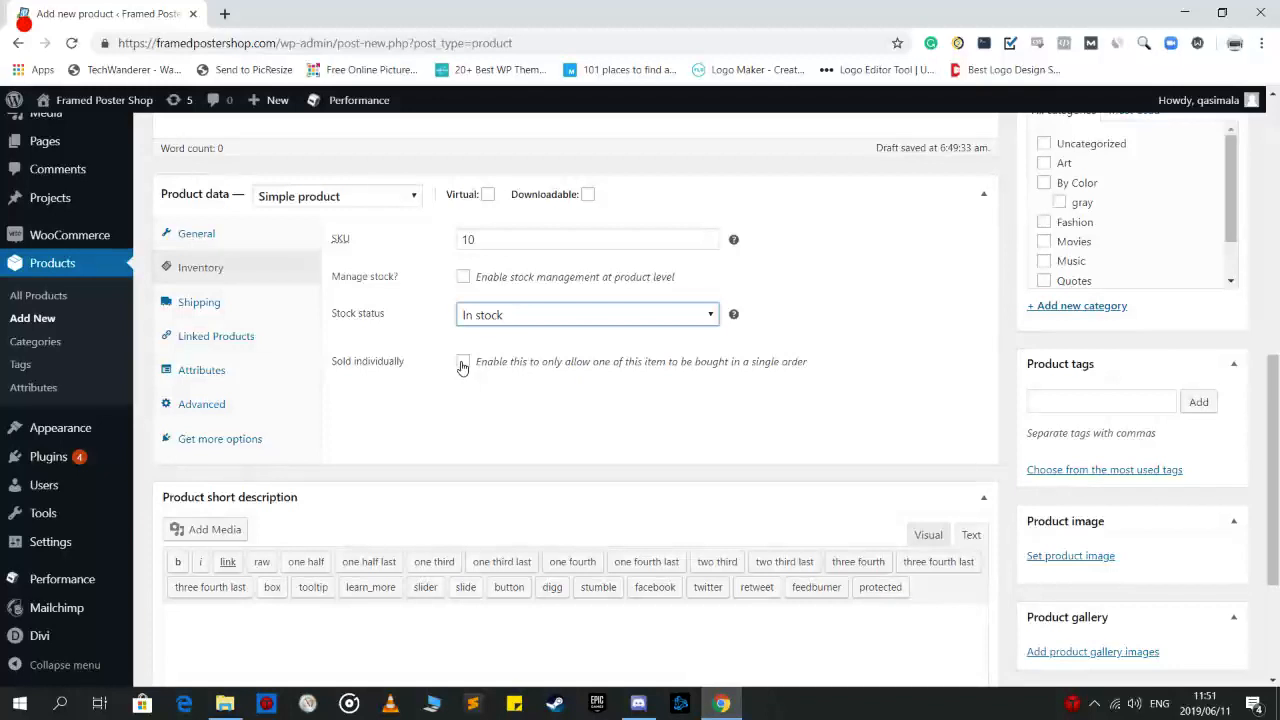
{"action": "left_click", "coordinate": [196, 300]}
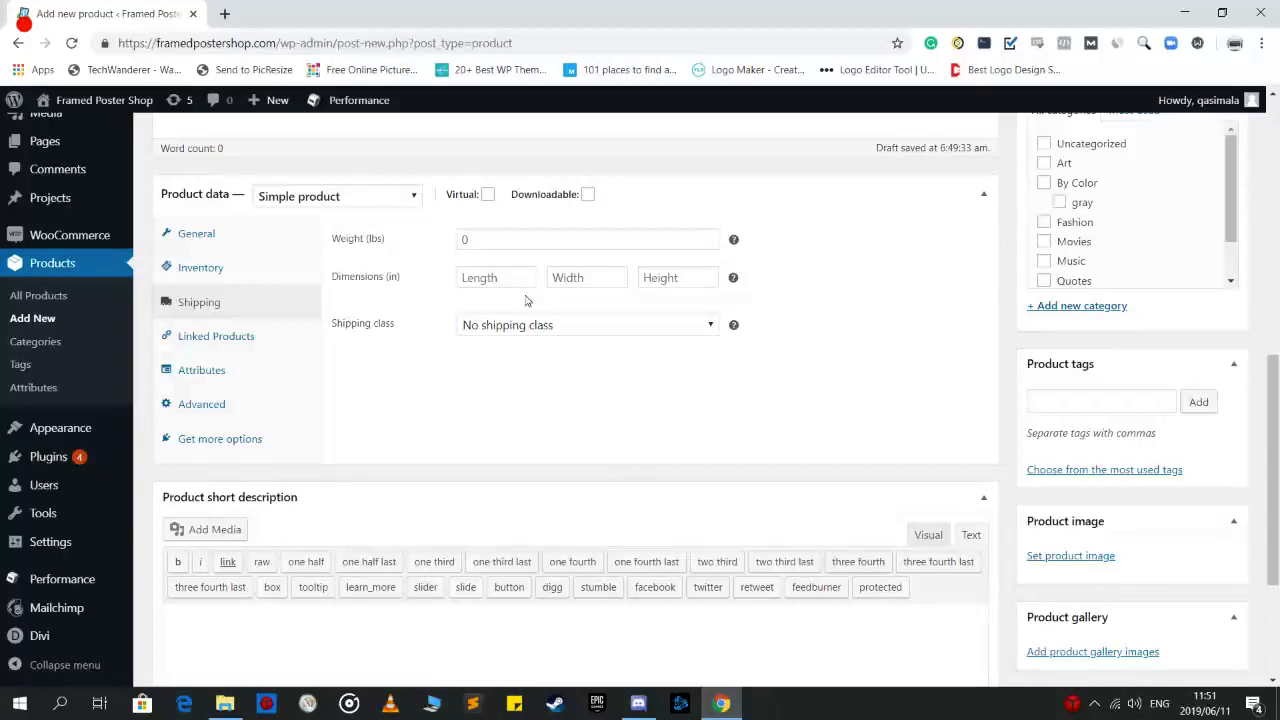
Enter weight 3 lbs and dimensions 15 × 5 × 20 in, keeping No shipping class
{"action": "left_click", "coordinate": [492, 241]}
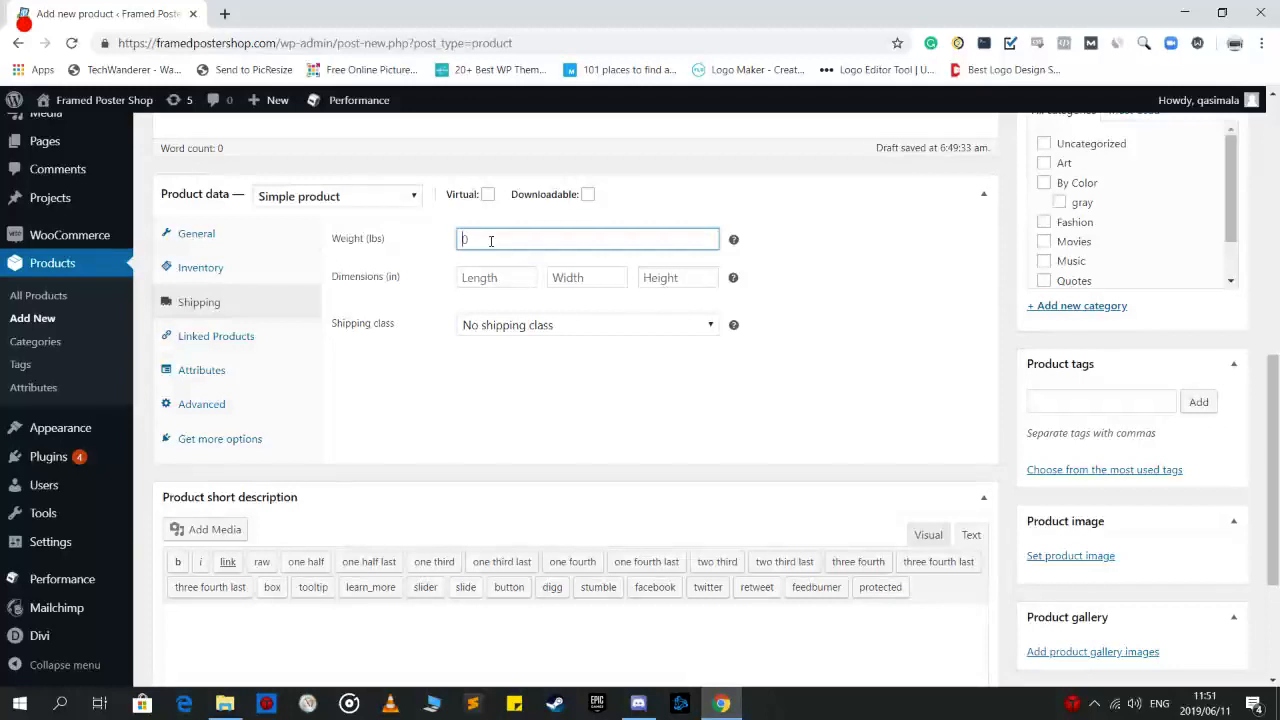
{"action": "key", "text": "Tab"}
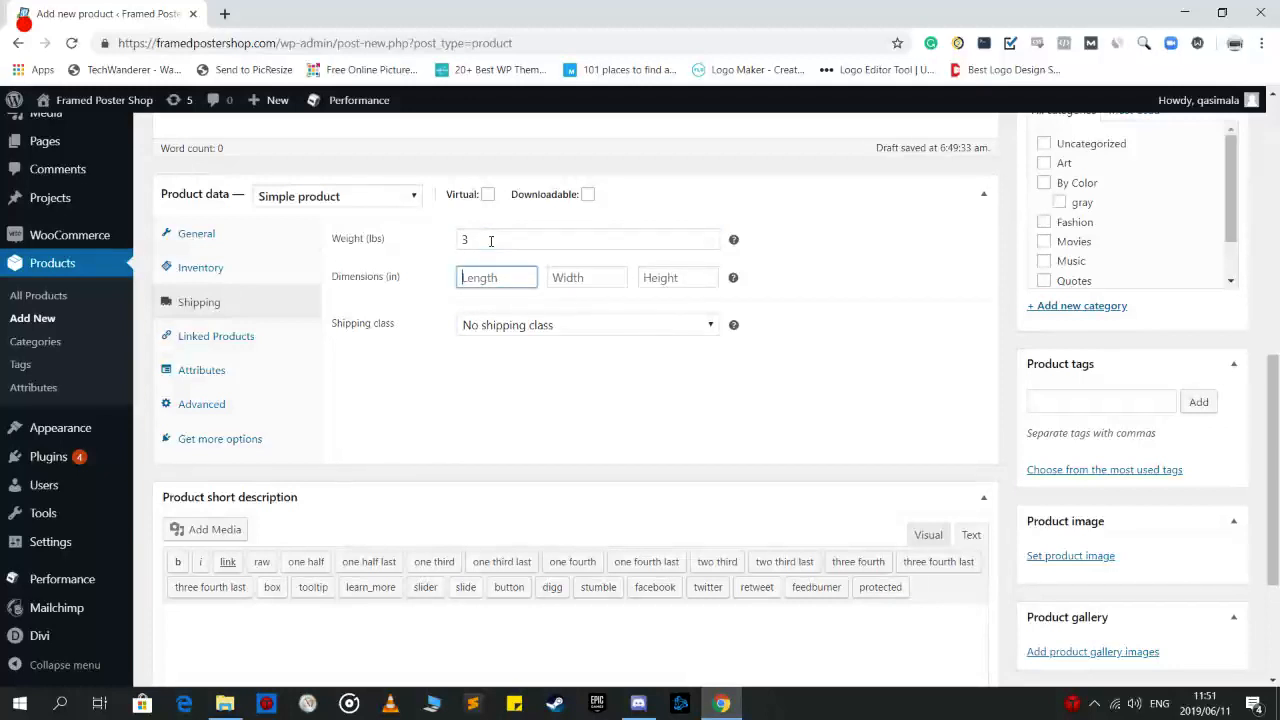
{"action": "type", "text": "15"}
{"action": "key", "text": "Tab"}
{"action": "type", "text": "5"}
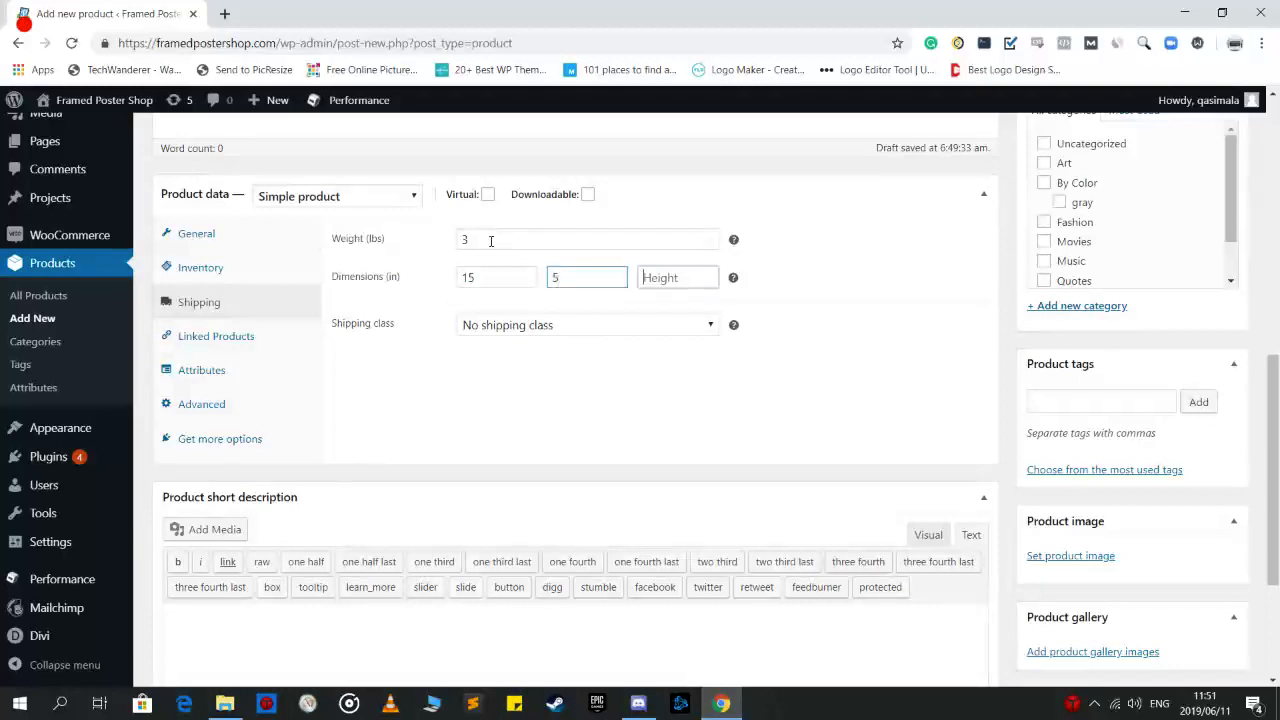
{"action": "key", "text": "Tab"}
{"action": "type", "text": "20"}
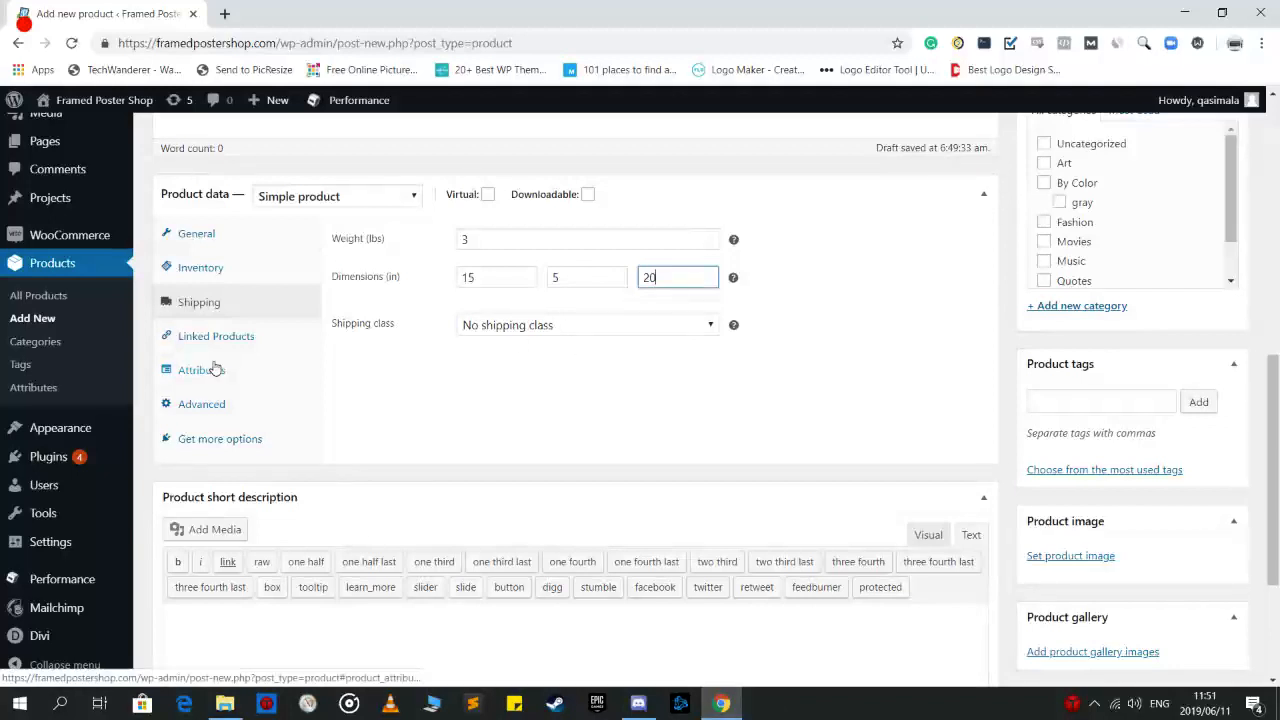
{"action": "left_click", "coordinate": [570, 327]}
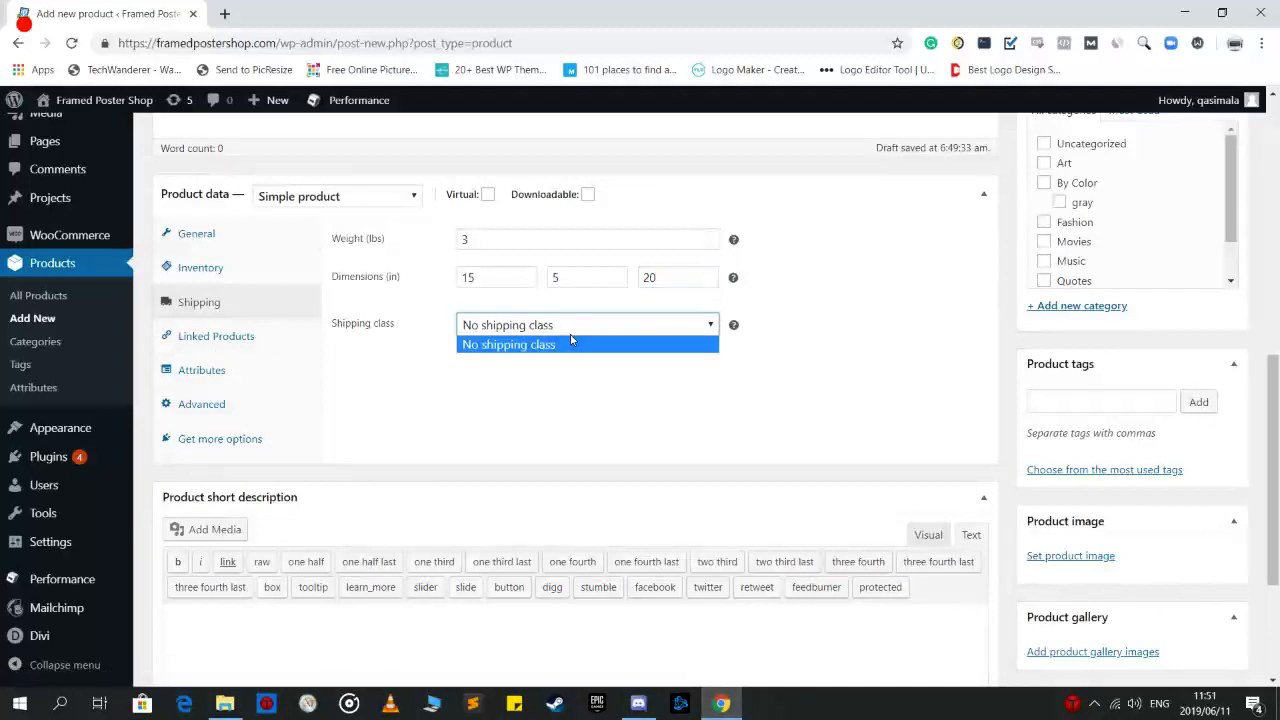
{"action": "left_click", "coordinate": [570, 344]}
{"action": "left_click", "coordinate": [403, 343]}
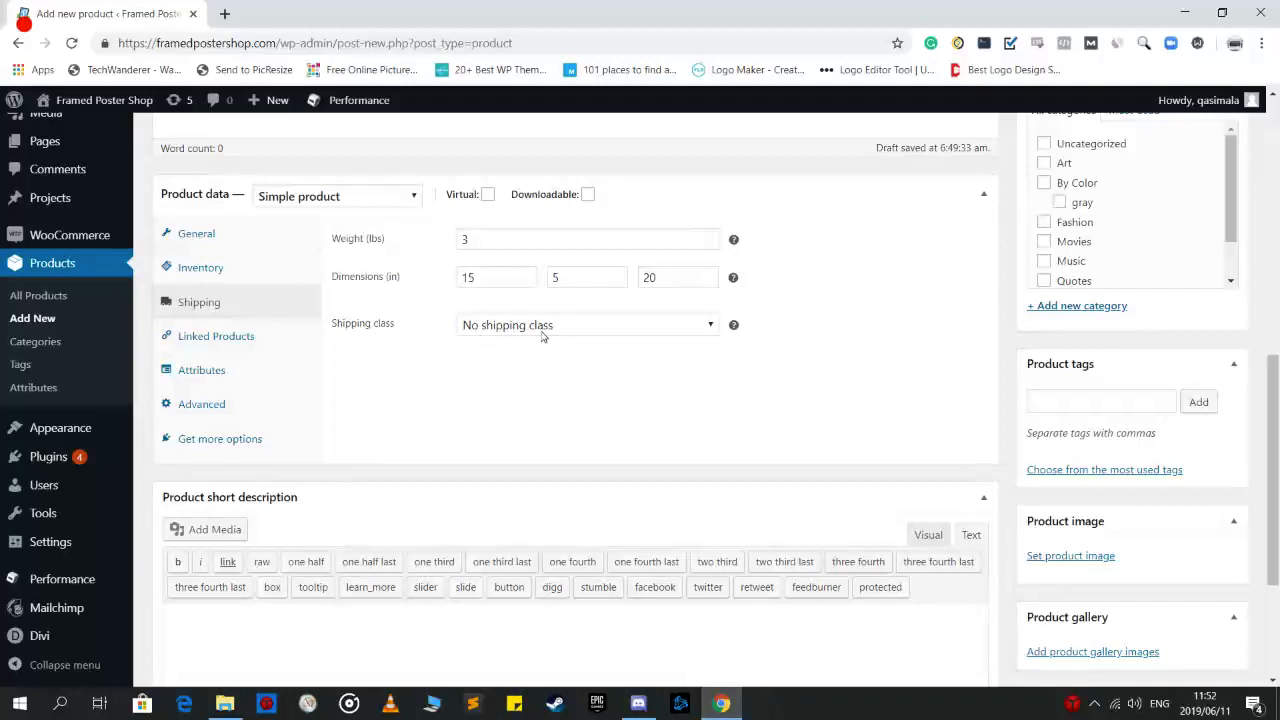
Show the Linked Products settings and open the live store in a new browser tab
{"action": "left_click", "coordinate": [185, 345]}
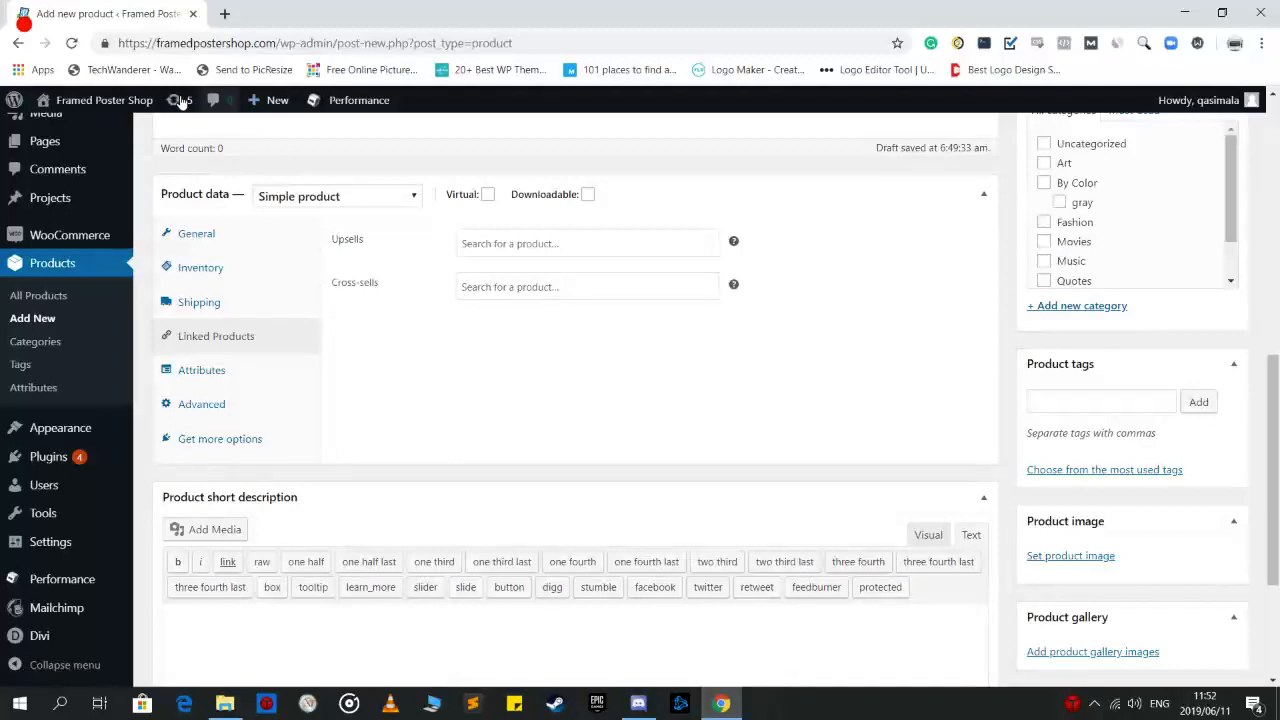
{"action": "mouse_move", "coordinate": [108, 104]}
{"action": "middle_click", "coordinate": [78, 131]}
{"action": "middle_click", "coordinate": [86, 153]}
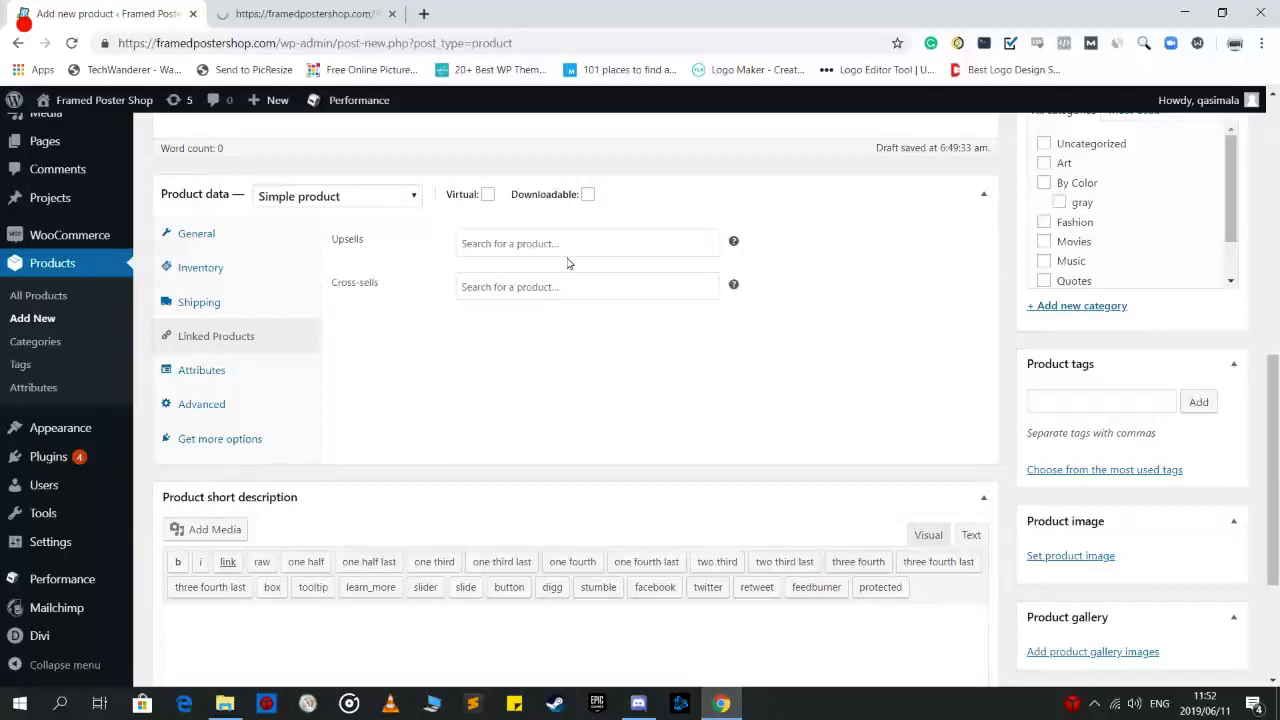
Open Nature Poster in the shop and check that Sample Poster appears under You may also like
{"action": "left_click", "coordinate": [305, 14]}
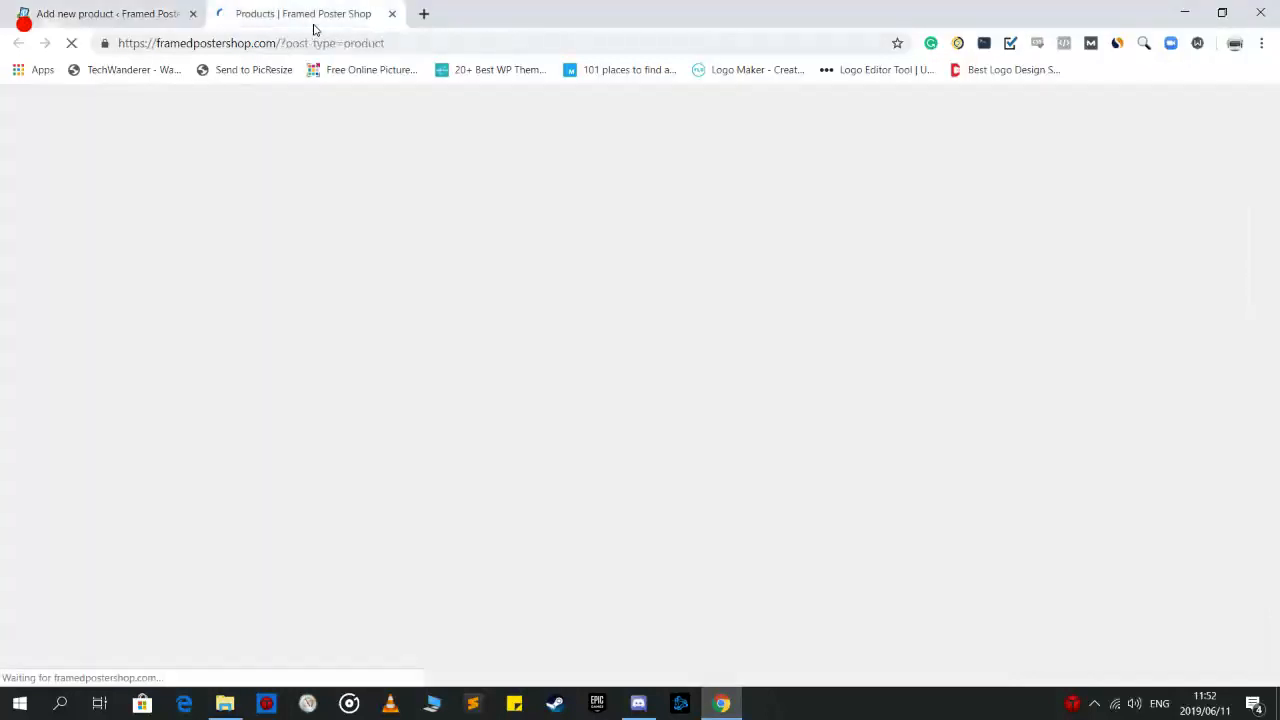
{"action": "scroll", "coordinate": [252, 470], "scroll_direction": "down", "scroll_amount": 1}
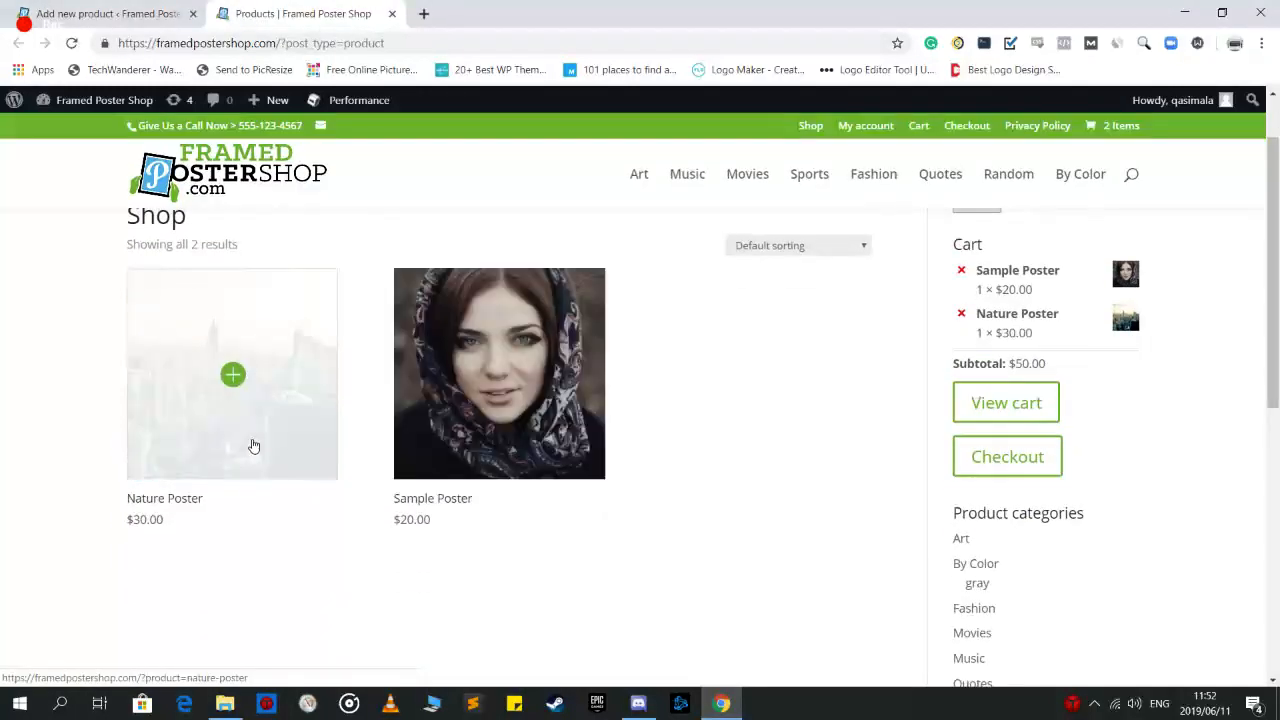
{"action": "left_click", "coordinate": [252, 445]}
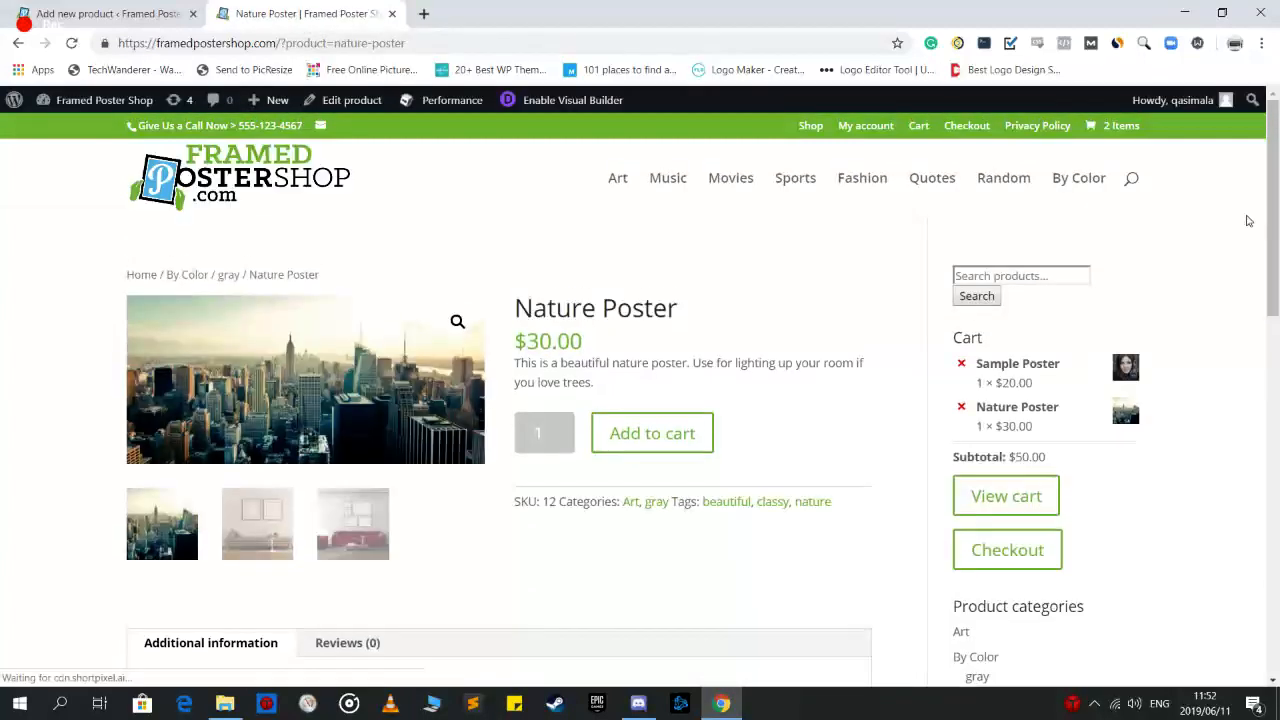
{"action": "left_click_drag", "start_coordinate": [1275, 214], "coordinate": [1268, 393]}
{"action": "mouse_move", "coordinate": [209, 575]}
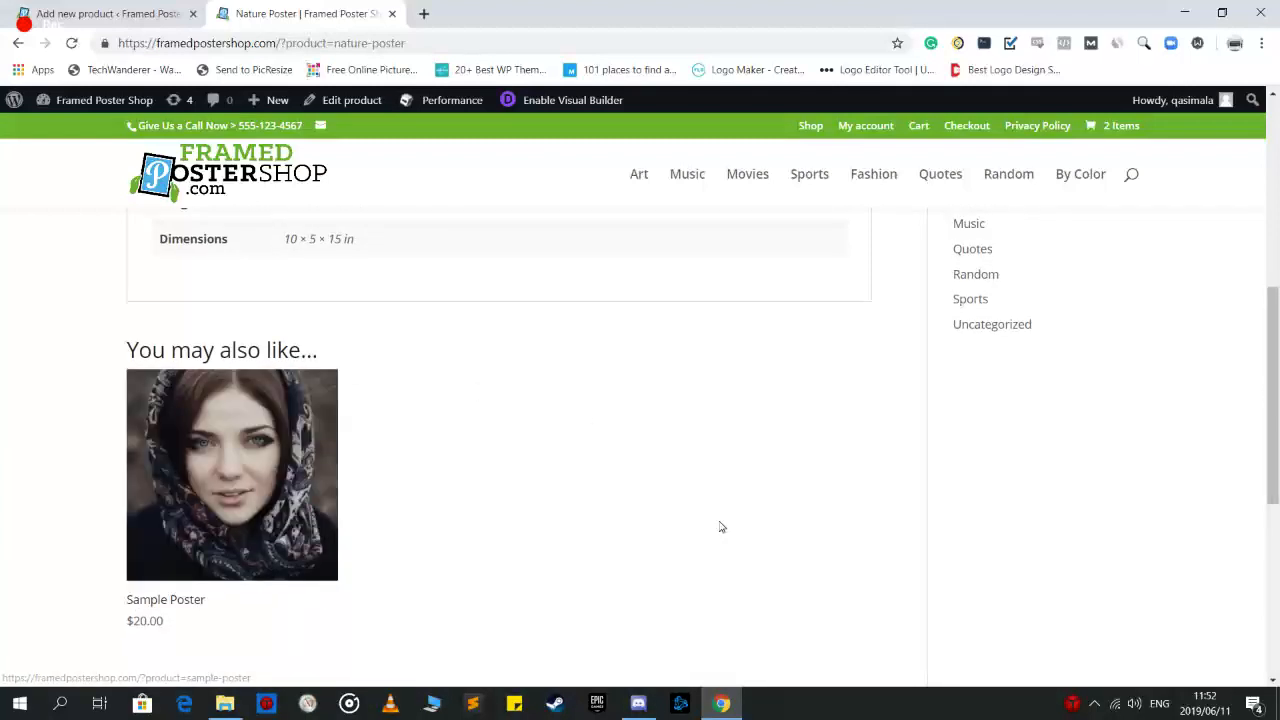
{"action": "scroll", "coordinate": [280, 500], "scroll_direction": "up", "scroll_amount": 5}
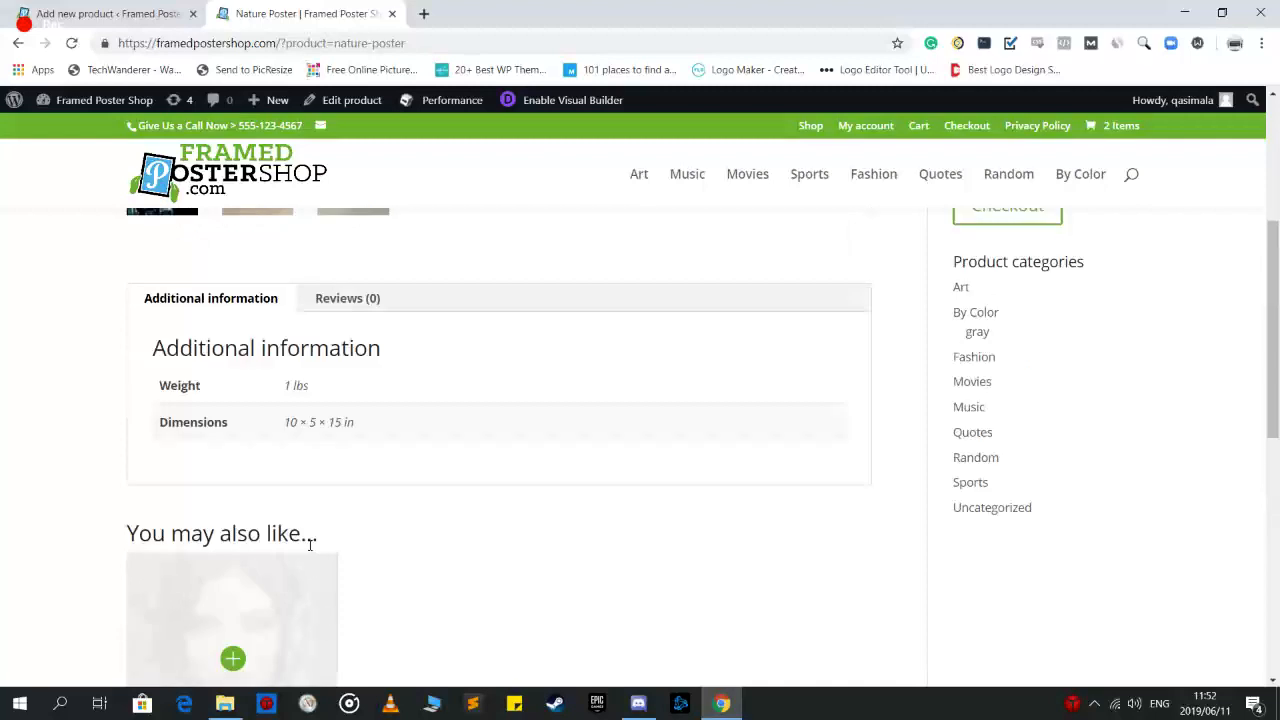
{"action": "scroll", "coordinate": [345, 490], "scroll_direction": "down", "scroll_amount": 5}
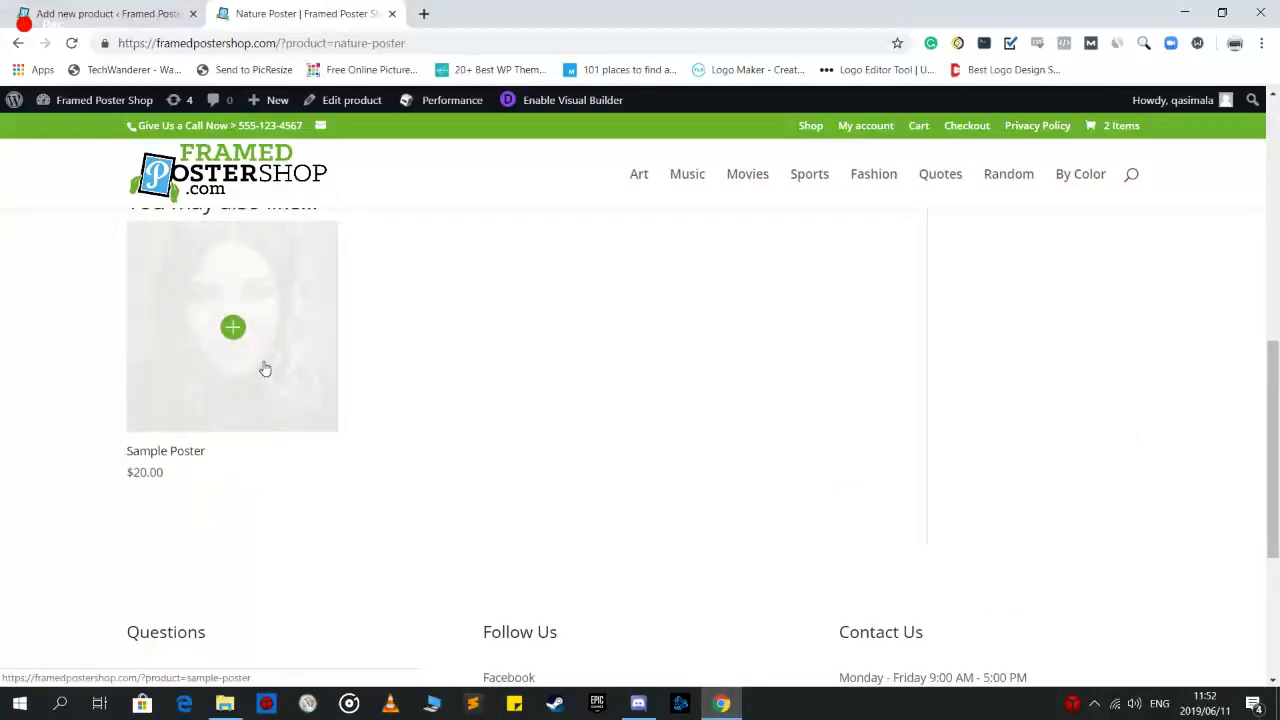
{"action": "left_click", "coordinate": [147, 10]}
Add Sample Poster and Nature Poster as the product's upsells
{"action": "left_click", "coordinate": [507, 246]}
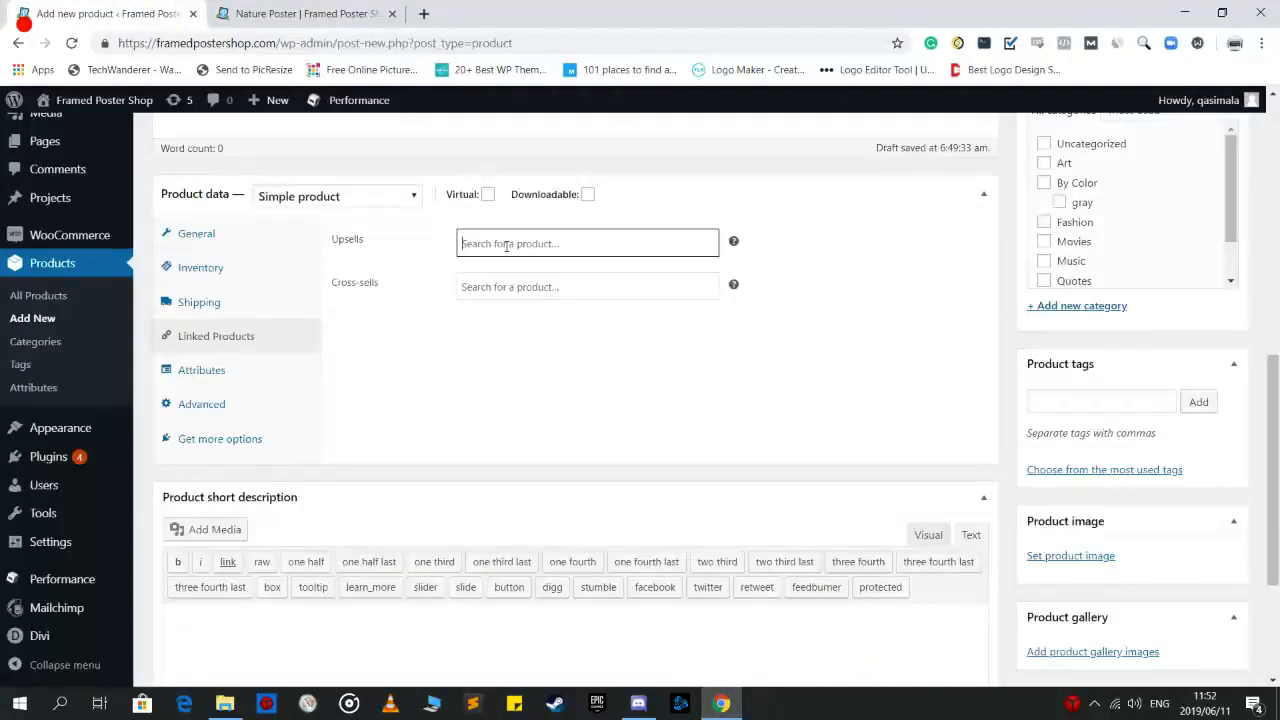
{"action": "type", "text": "samp"}
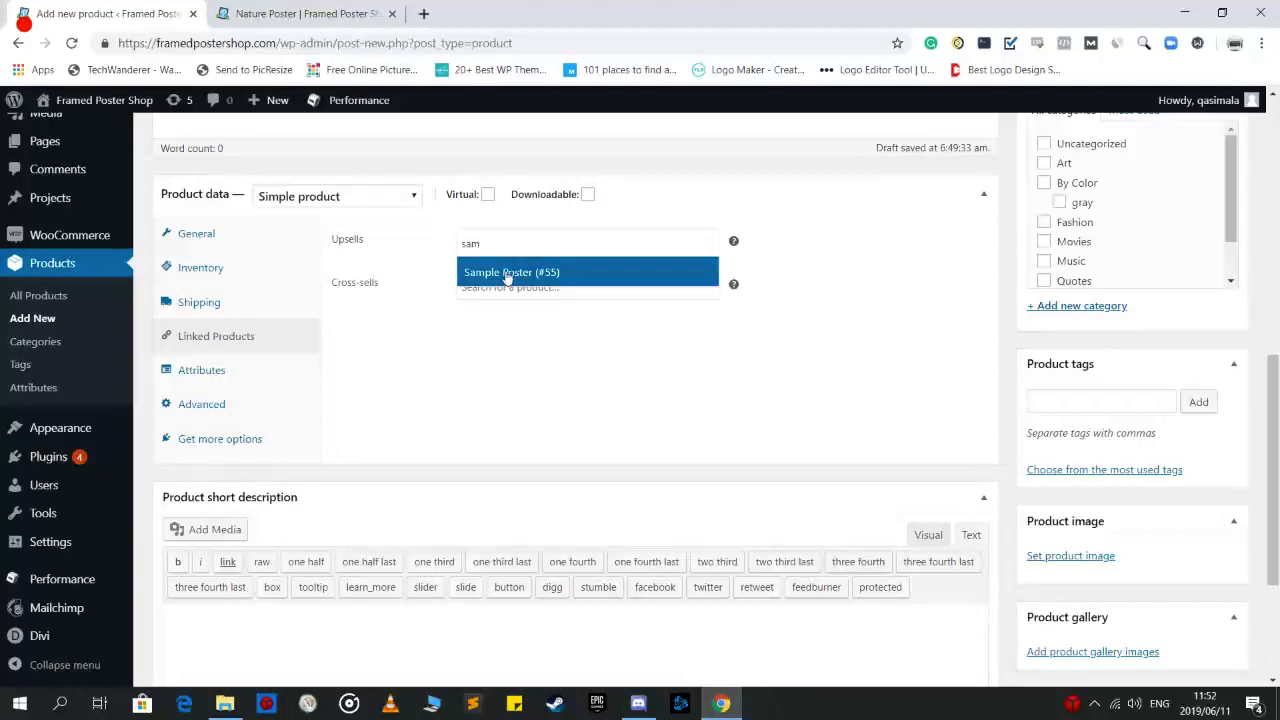
{"action": "left_click", "coordinate": [511, 276]}
{"action": "left_click", "coordinate": [595, 245]}
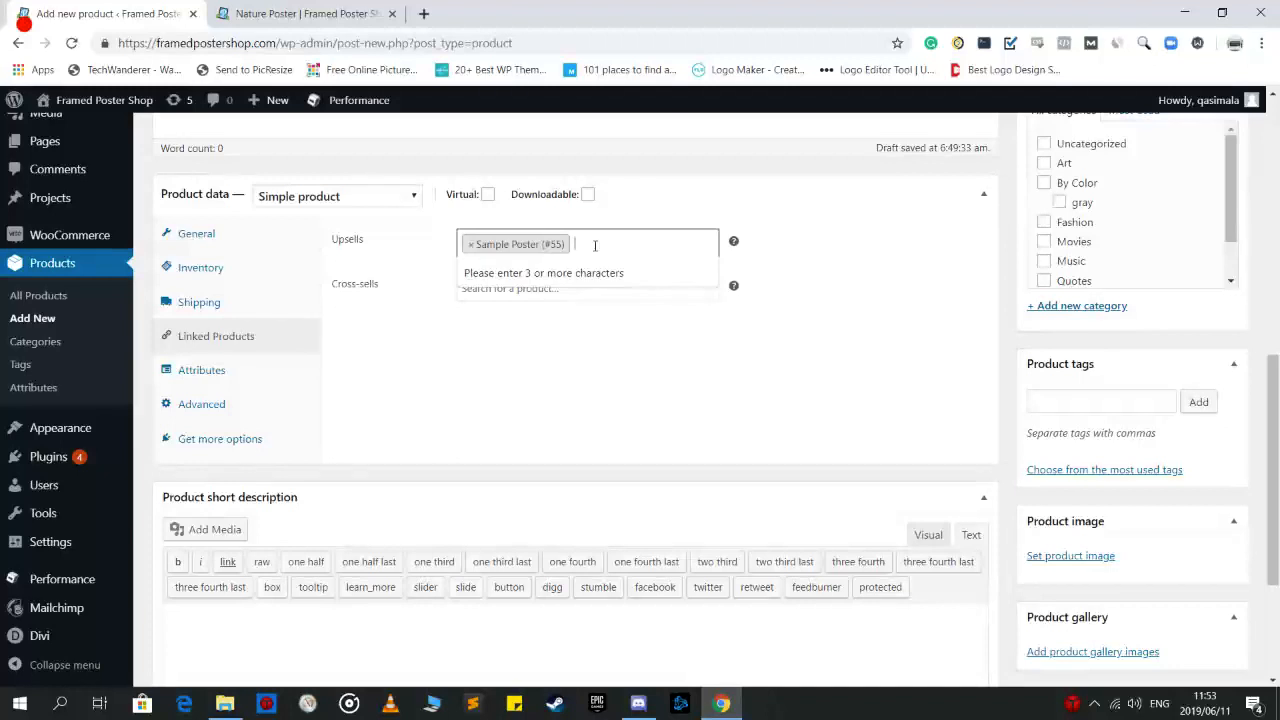
{"action": "type", "text": "nature"}
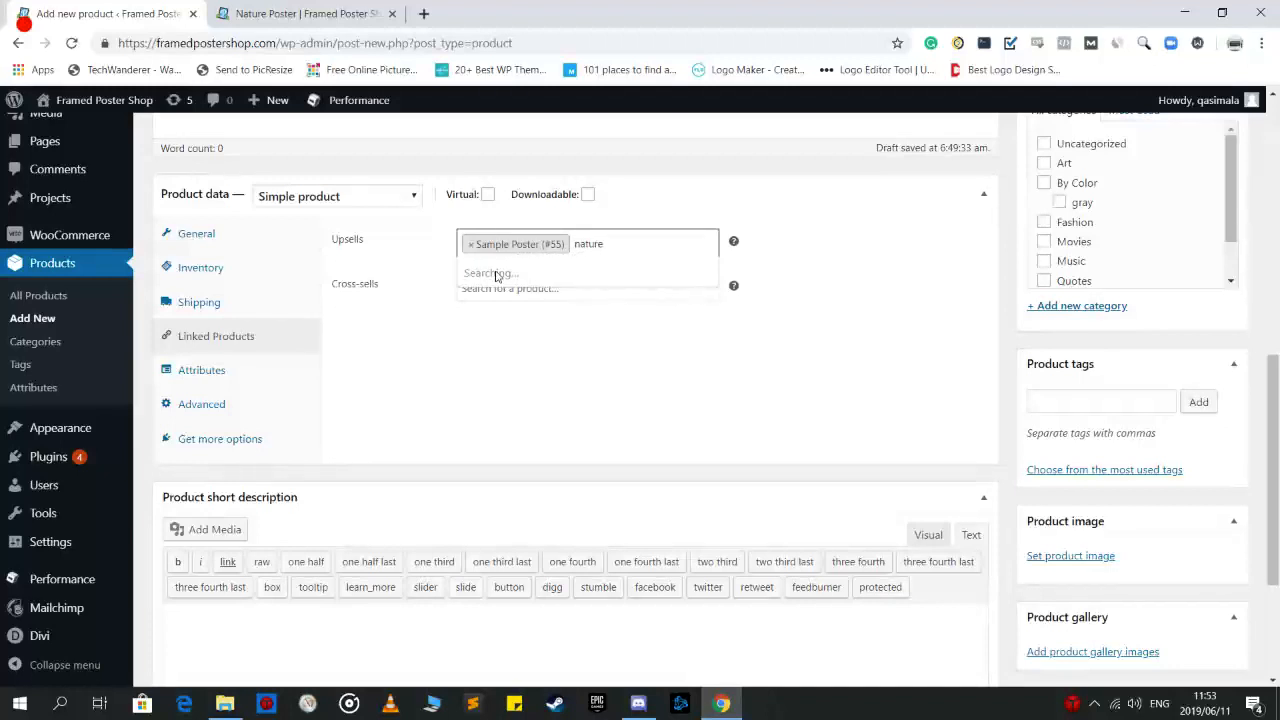
{"action": "left_click", "coordinate": [498, 276]}
{"action": "left_click", "coordinate": [300, 13]}
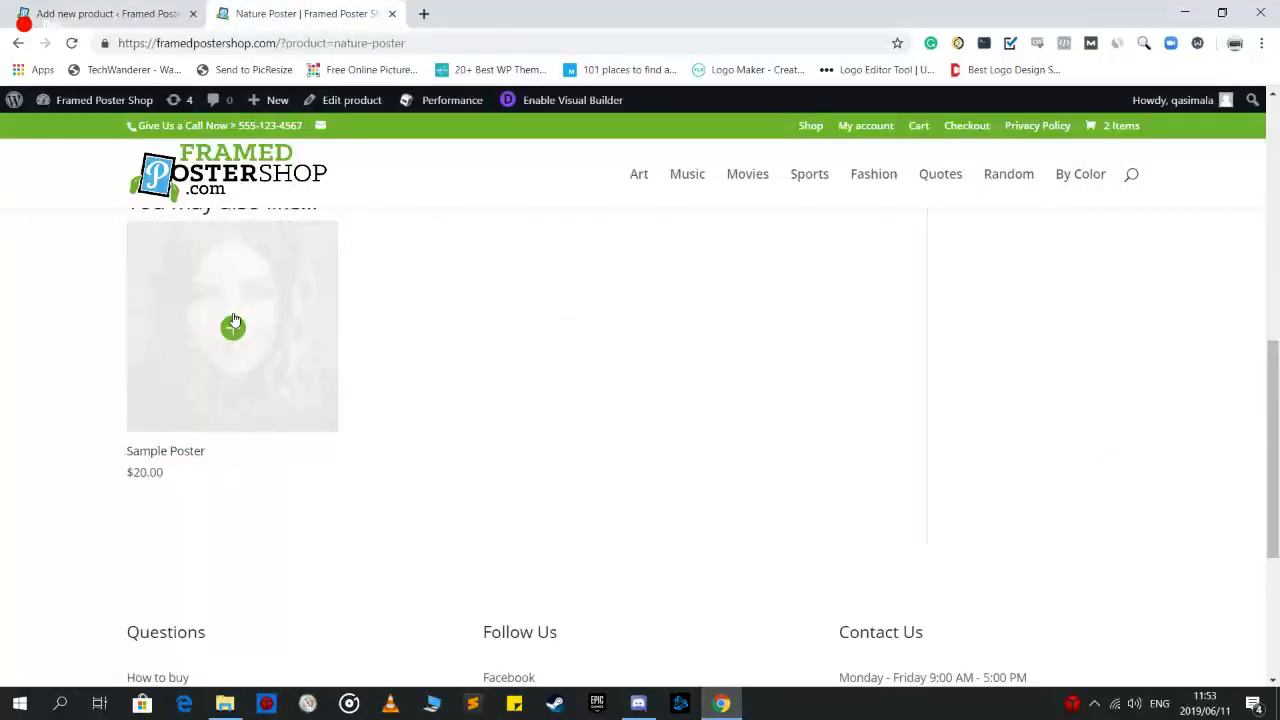
{"action": "scroll", "coordinate": [234, 329], "scroll_direction": "up", "scroll_amount": 1}
{"action": "left_click", "coordinate": [100, 13]}
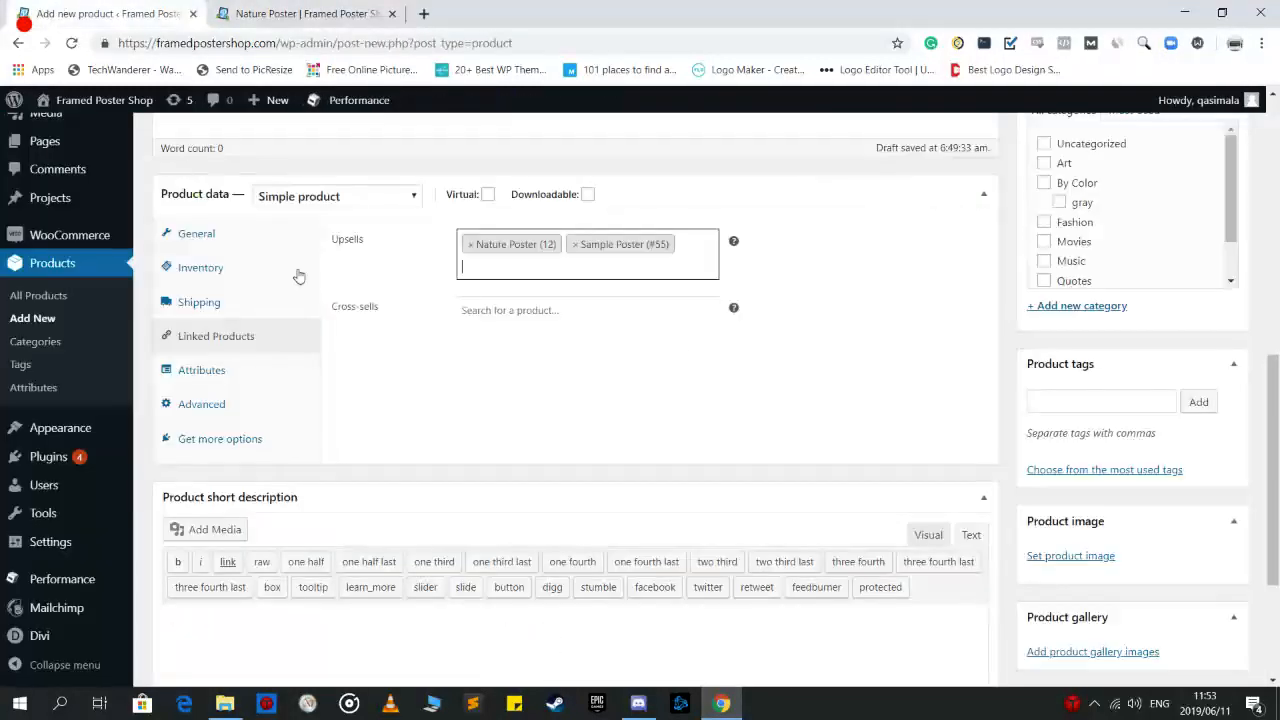
{"action": "left_click", "coordinate": [422, 379]}
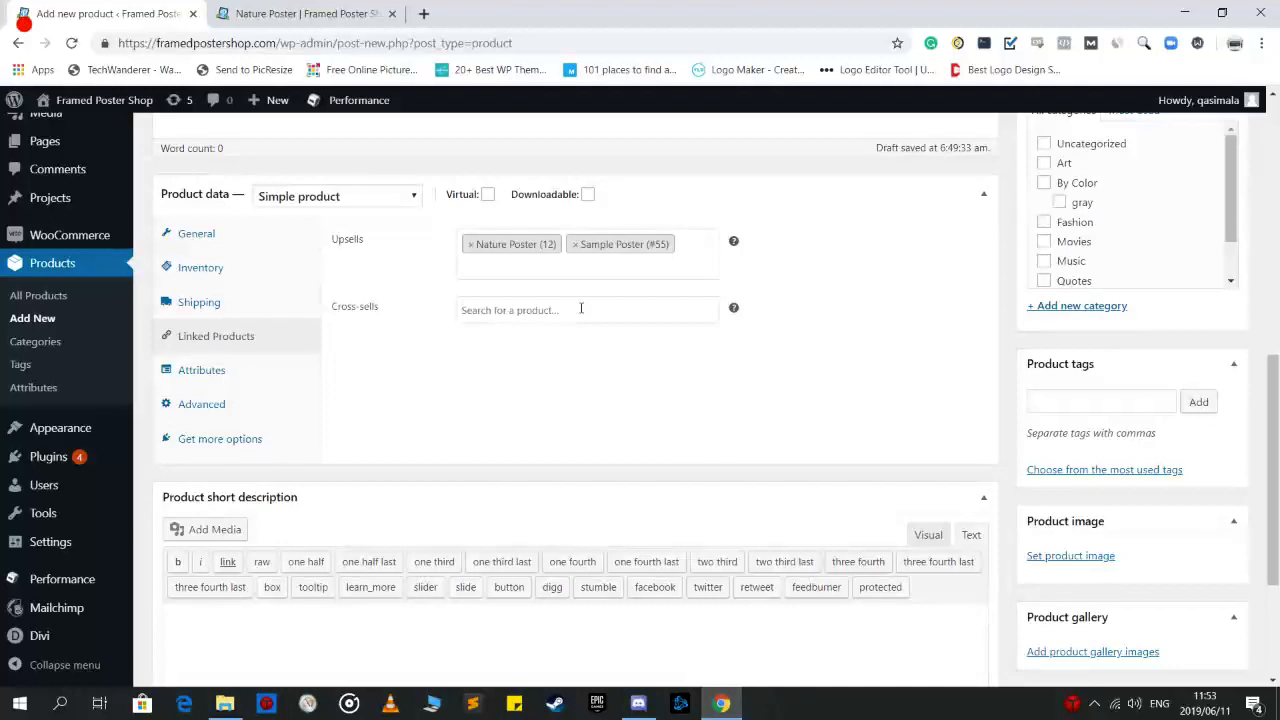
Search 'nat' in Cross-sells and add Nature Poster as the cross-sell
{"action": "mouse_move", "coordinate": [735, 312]}
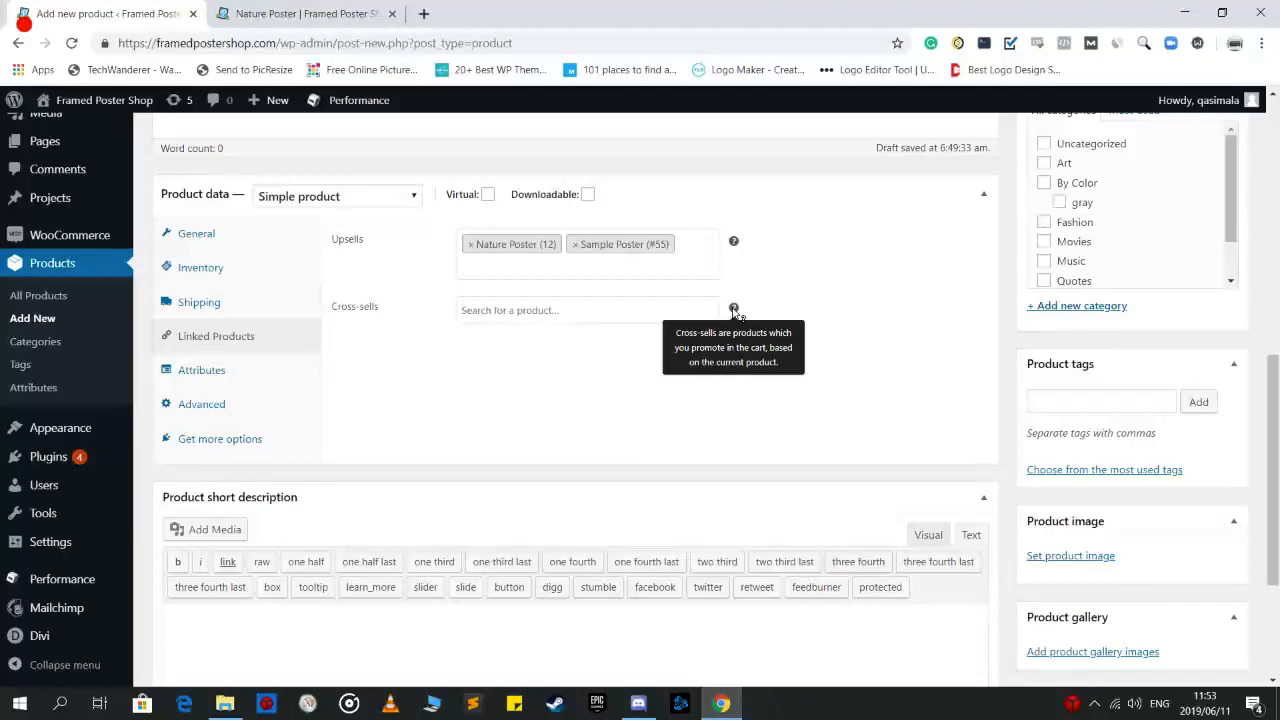
{"action": "left_click", "coordinate": [566, 310]}
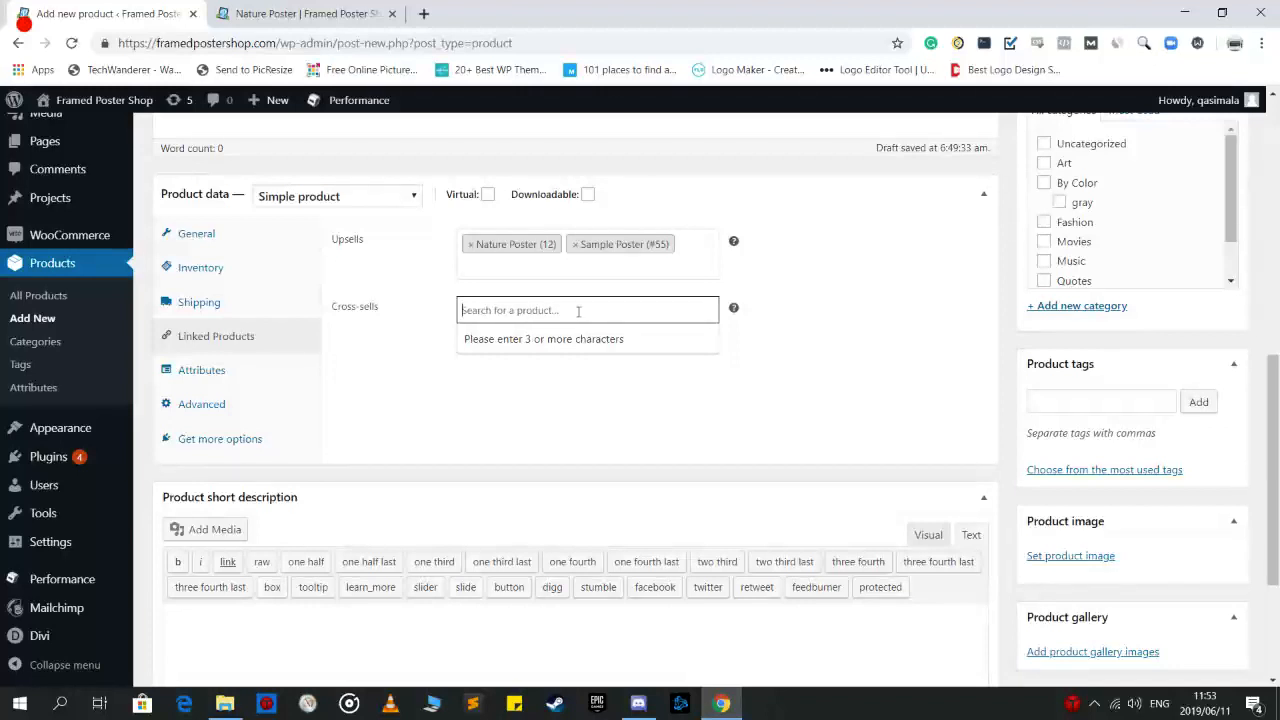
{"action": "type", "text": "nat"}
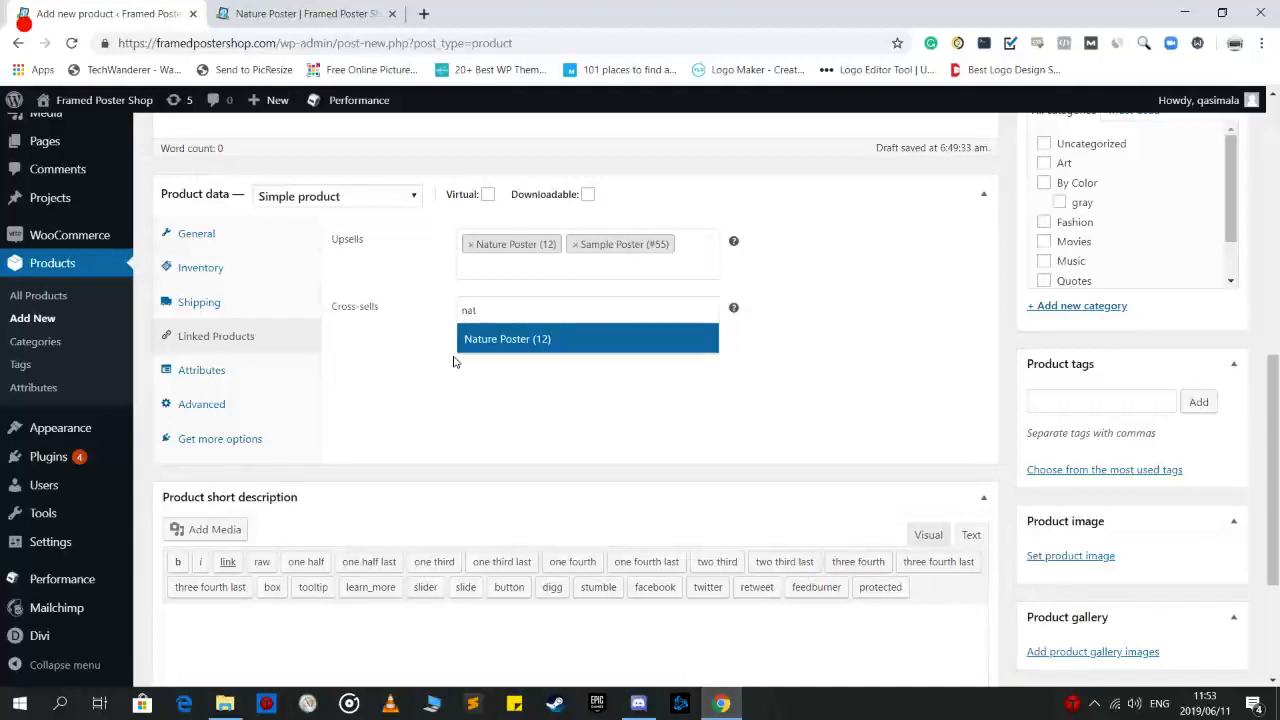
{"action": "left_click", "coordinate": [486, 340]}
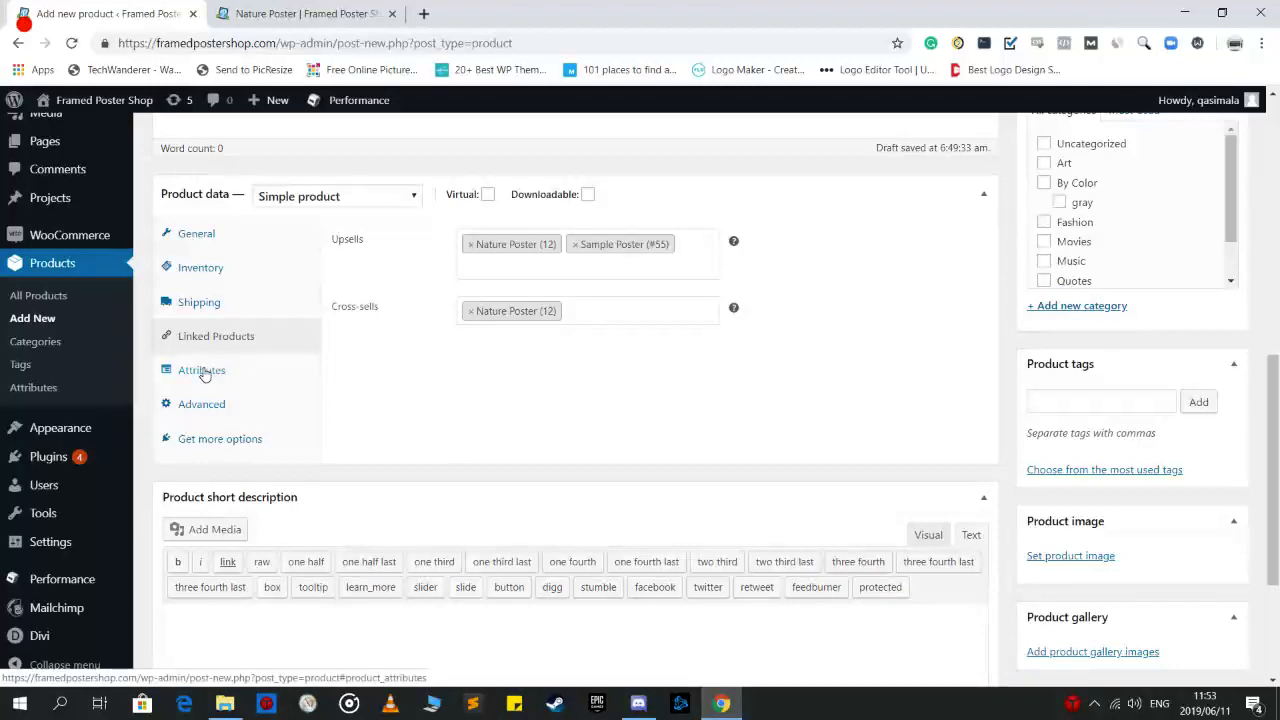
Browse the Attributes, Advanced and Get more options tabs, then return to General showing price 50
{"action": "left_click", "coordinate": [204, 372]}
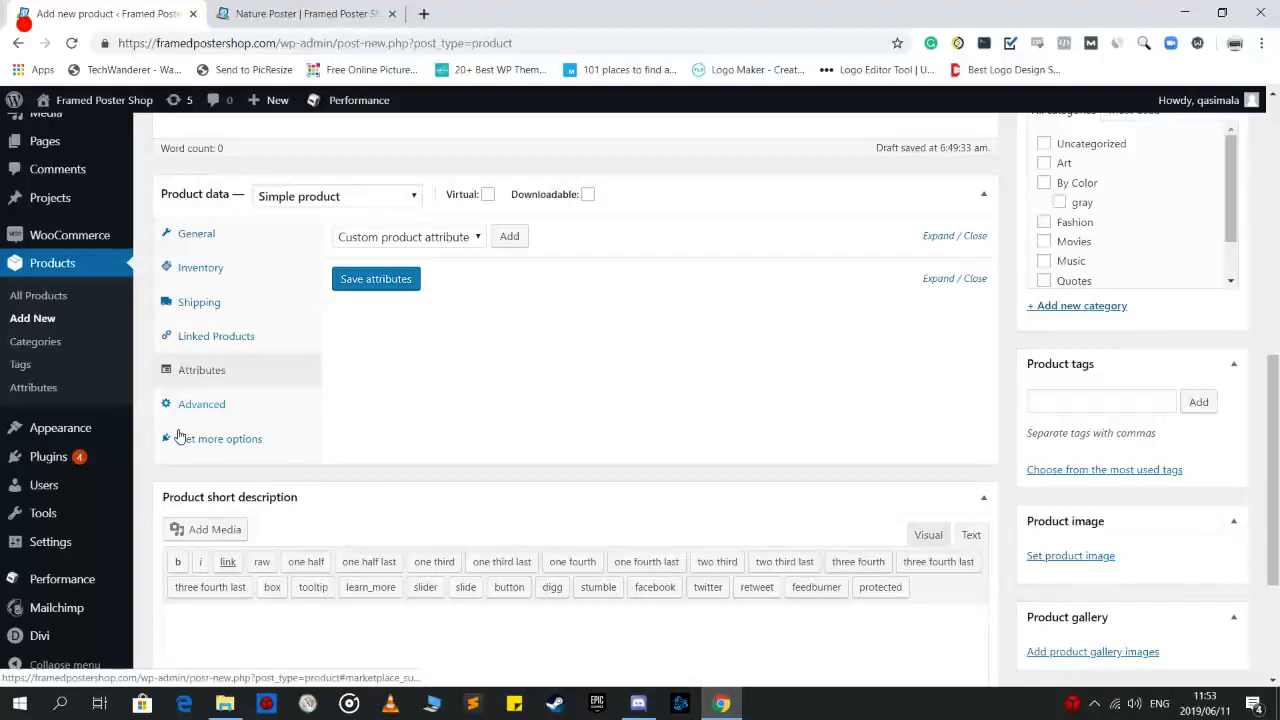
{"action": "left_click", "coordinate": [249, 402]}
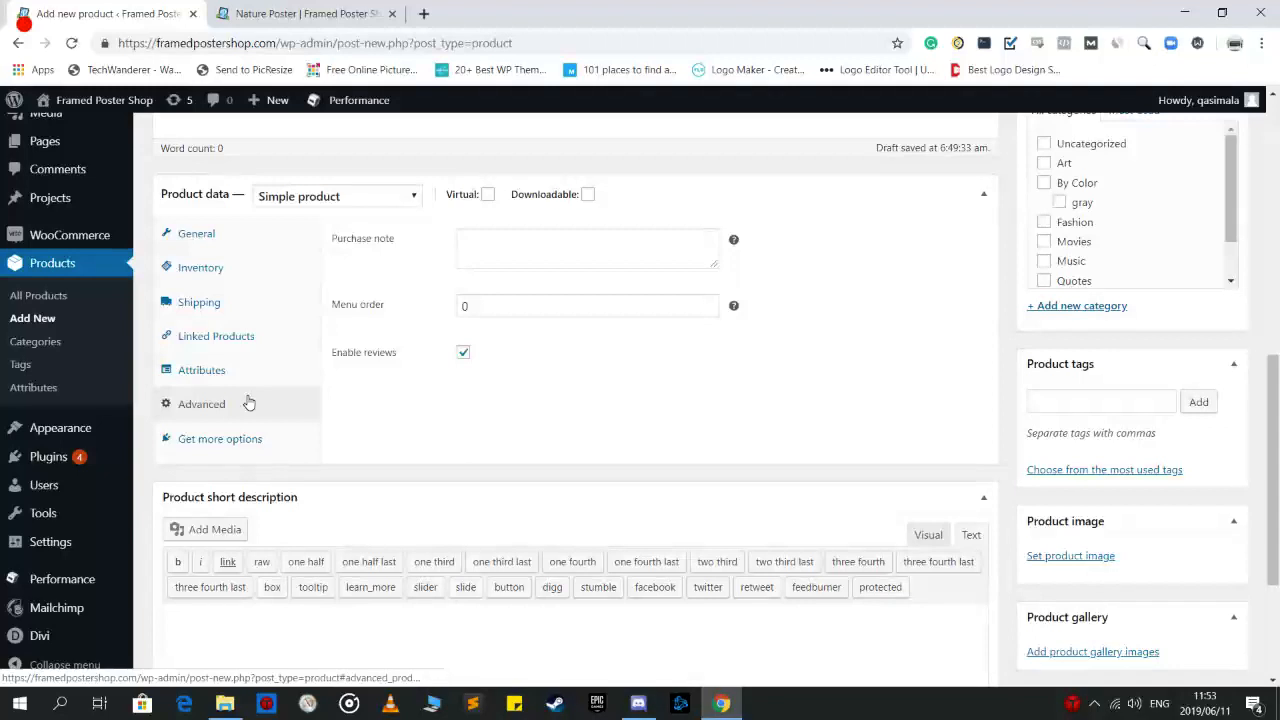
{"action": "left_click", "coordinate": [530, 241]}
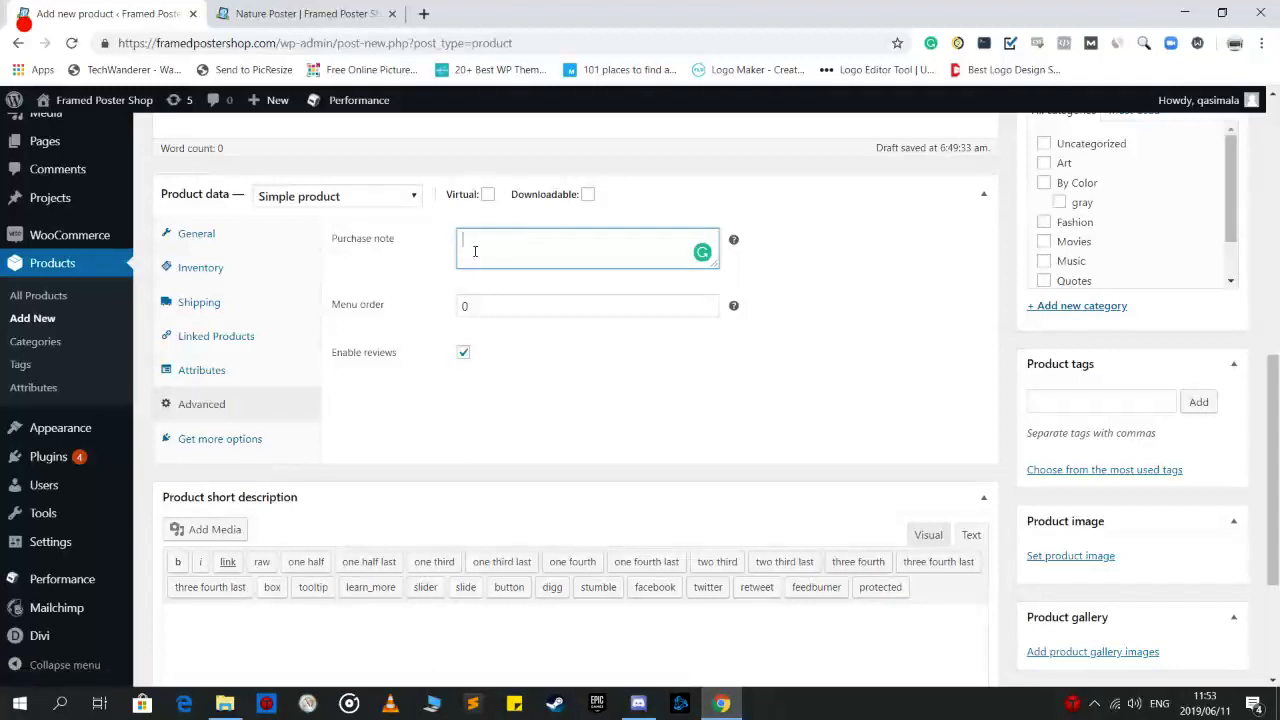
{"action": "left_click", "coordinate": [220, 438]}
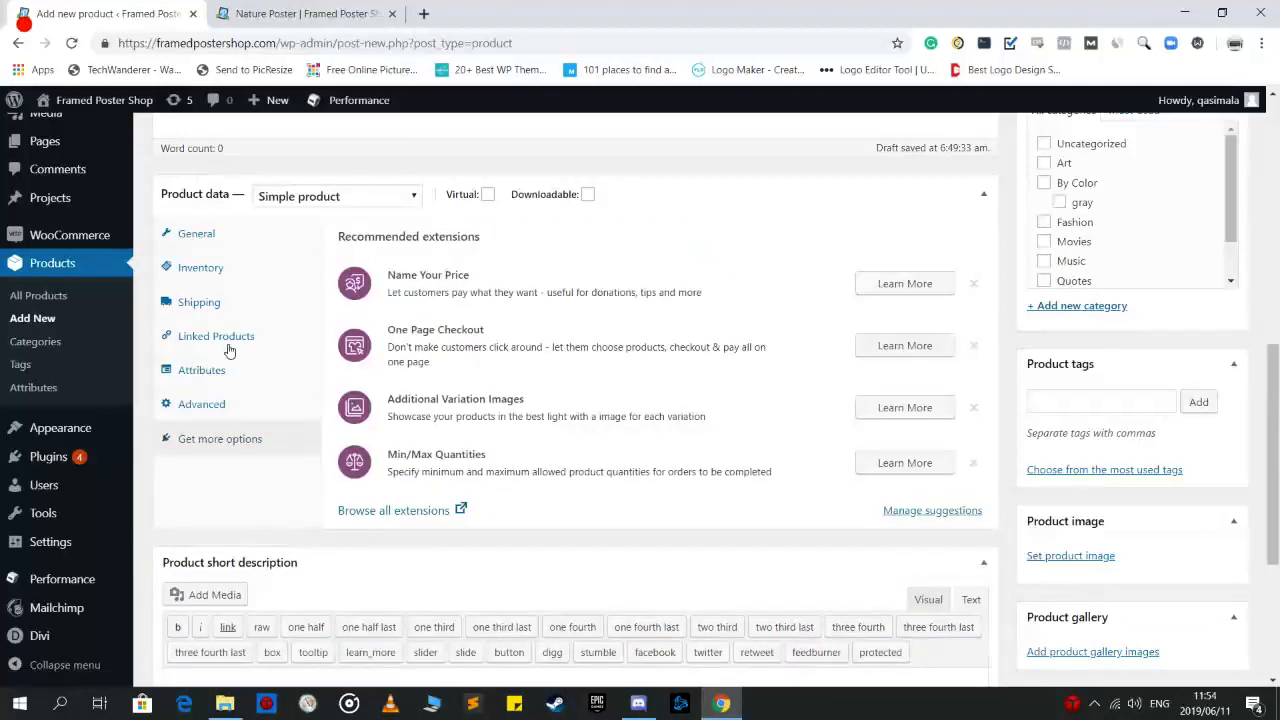
{"action": "scroll", "coordinate": [661, 404], "scroll_direction": "up", "scroll_amount": 1}
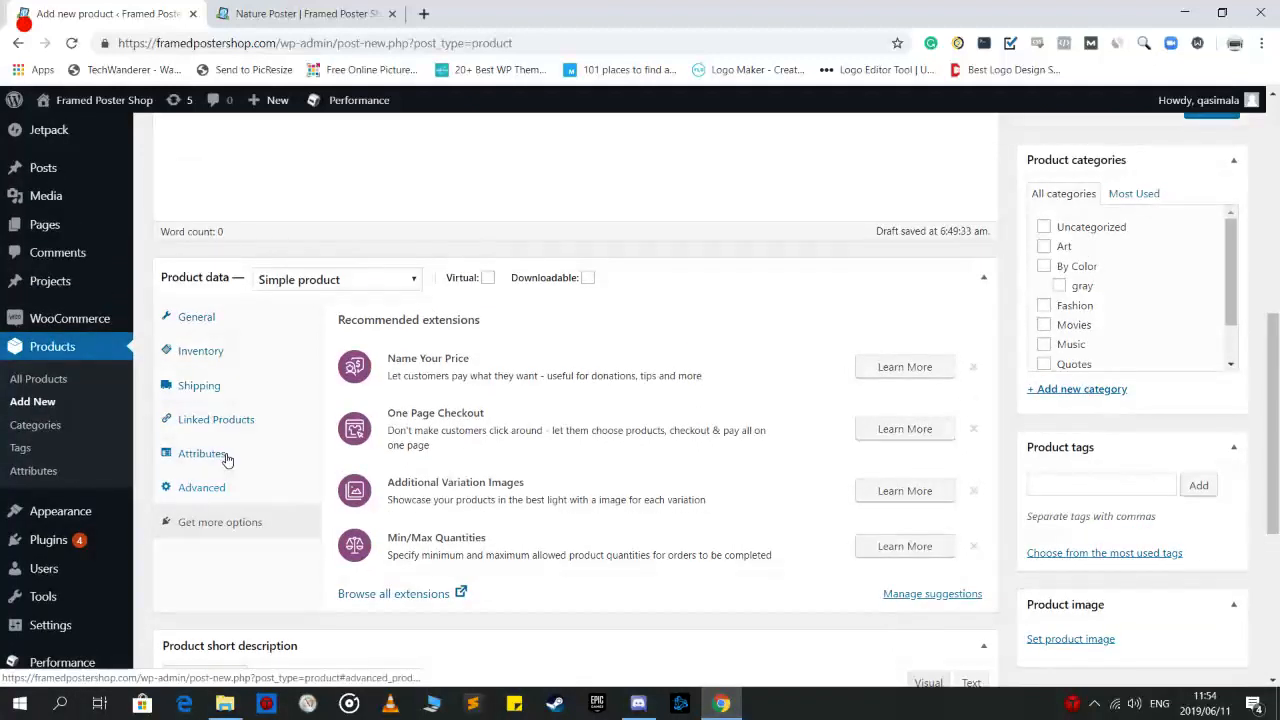
{"action": "left_click", "coordinate": [232, 318]}
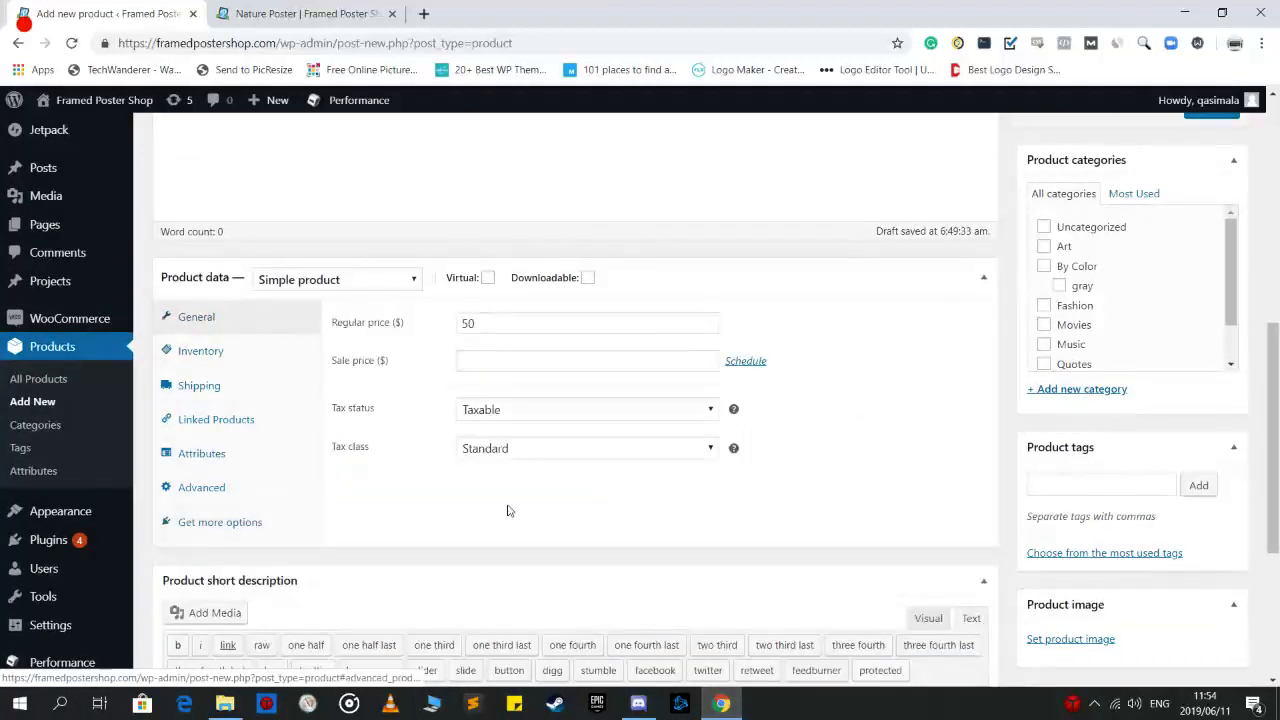
Collapse the Product data panel and scroll down to the Product short description box
{"action": "left_click", "coordinate": [983, 277]}
{"action": "left_click", "coordinate": [983, 277]}
{"action": "left_click", "coordinate": [983, 277]}
{"action": "left_click", "coordinate": [983, 277]}
{"action": "scroll", "coordinate": [587, 357], "scroll_direction": "down", "scroll_amount": 1}
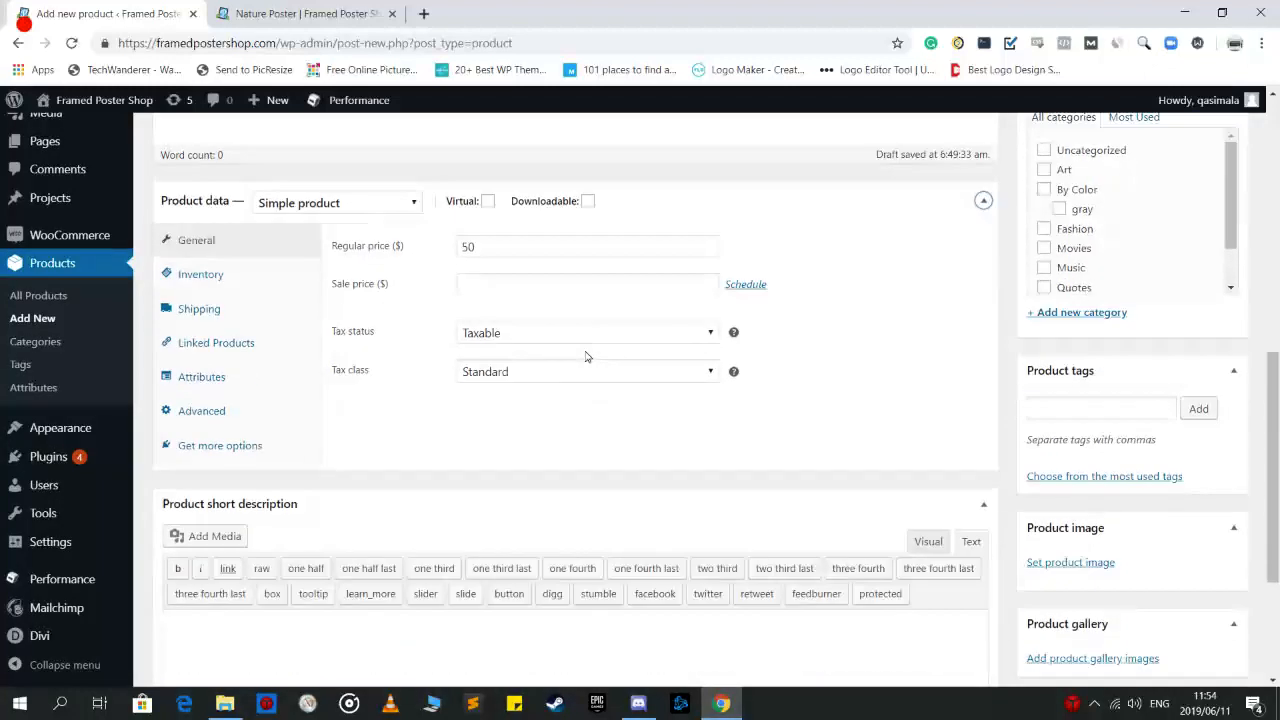
{"action": "scroll", "coordinate": [580, 357], "scroll_direction": "down", "scroll_amount": 2}
{"action": "scroll", "coordinate": [260, 380], "scroll_direction": "down", "scroll_amount": 1}
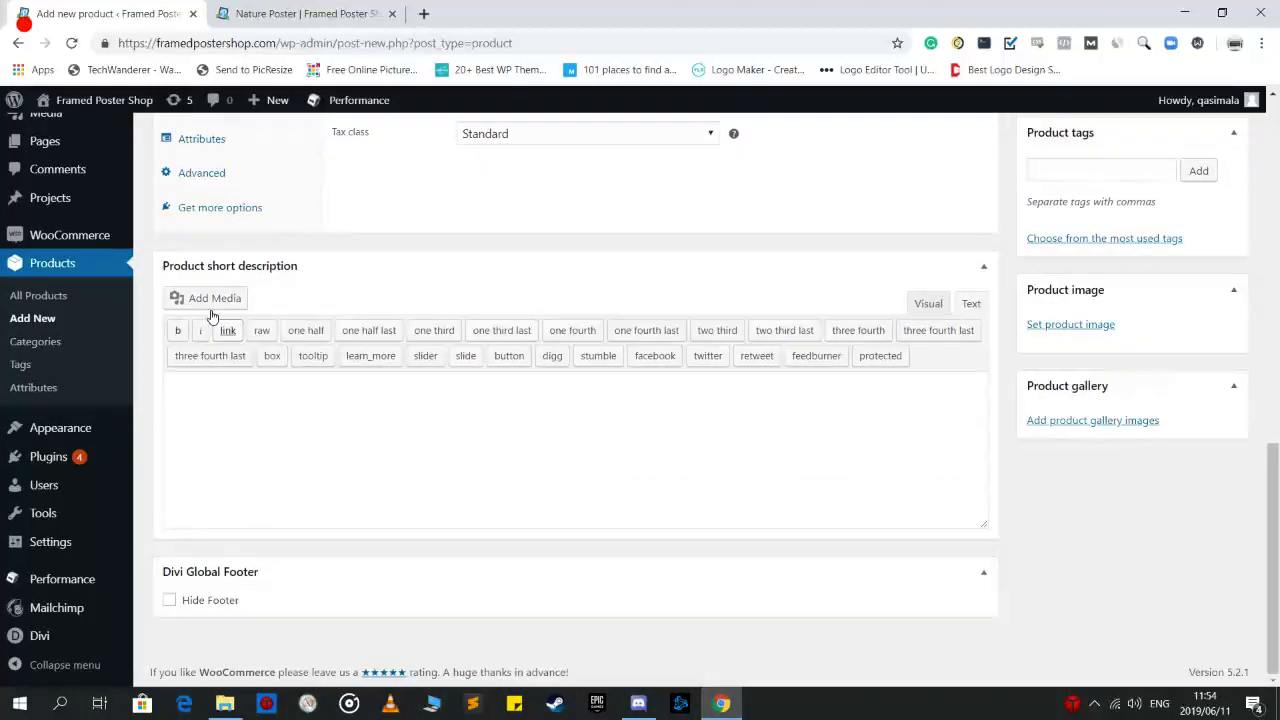
Write 'This is a very beautiful sofa set poster.' as the short description
{"action": "left_click", "coordinate": [245, 413]}
{"action": "type", "text": "This is a very beautiful"}
{"action": "scroll", "coordinate": [480, 430], "scroll_direction": "up", "scroll_amount": 15}
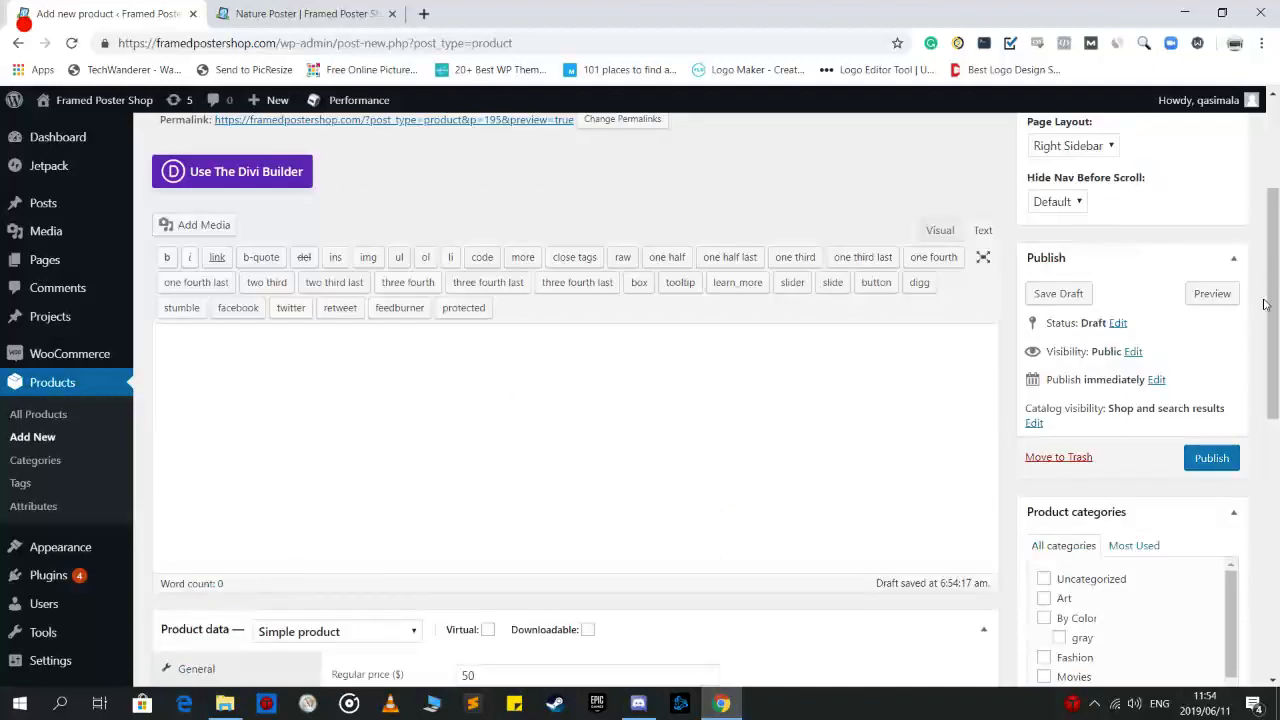
{"action": "scroll", "coordinate": [583, 476], "scroll_direction": "down", "scroll_amount": 12}
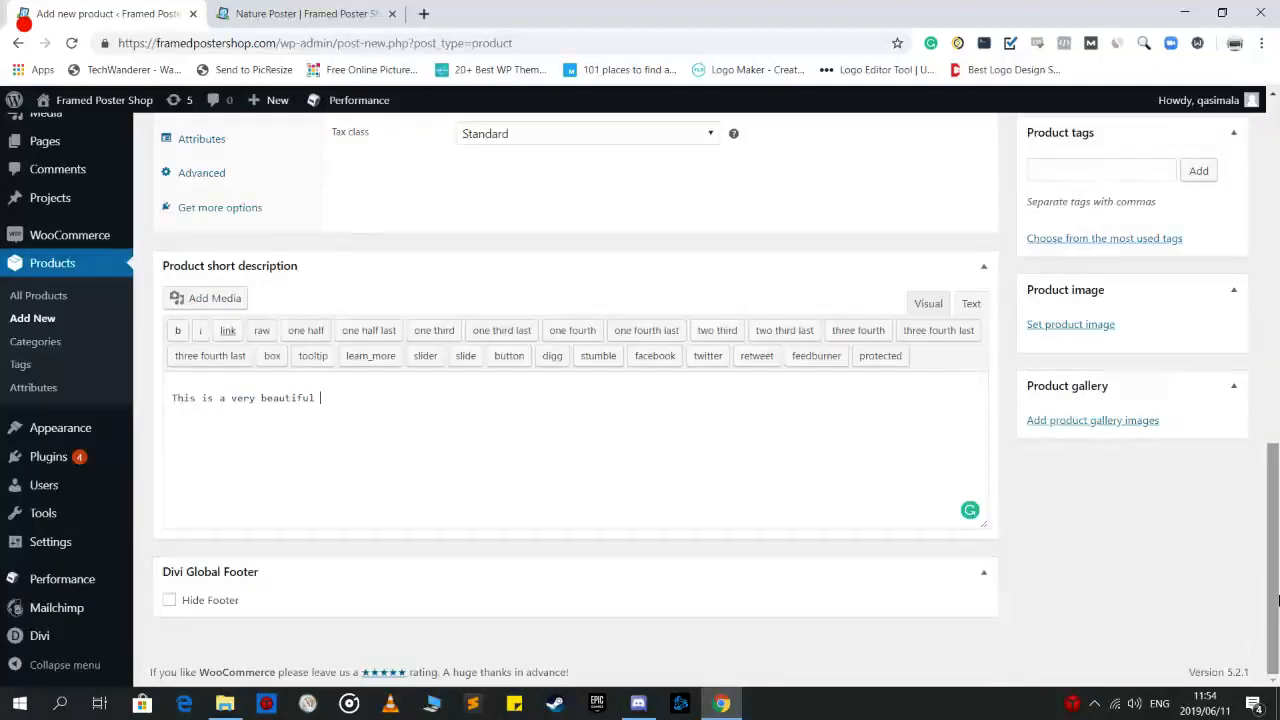
{"action": "type", "text": "so"}
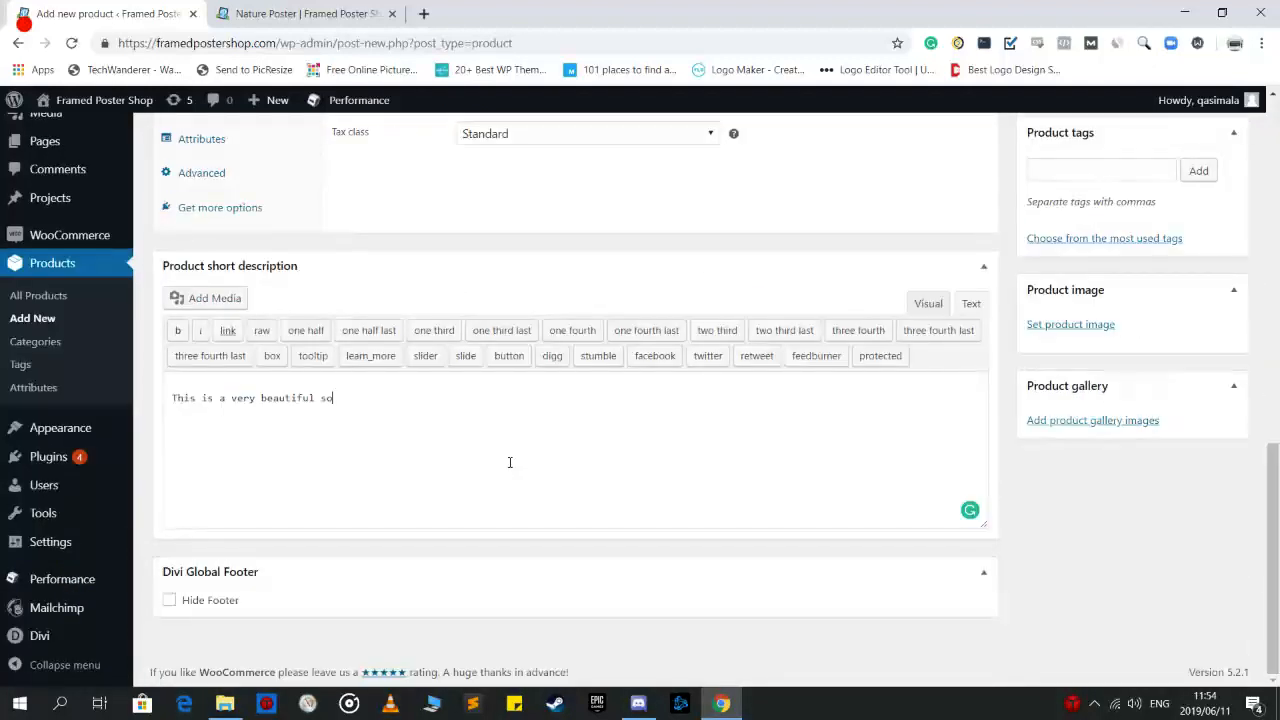
{"action": "type", "text": "fa set poster."}
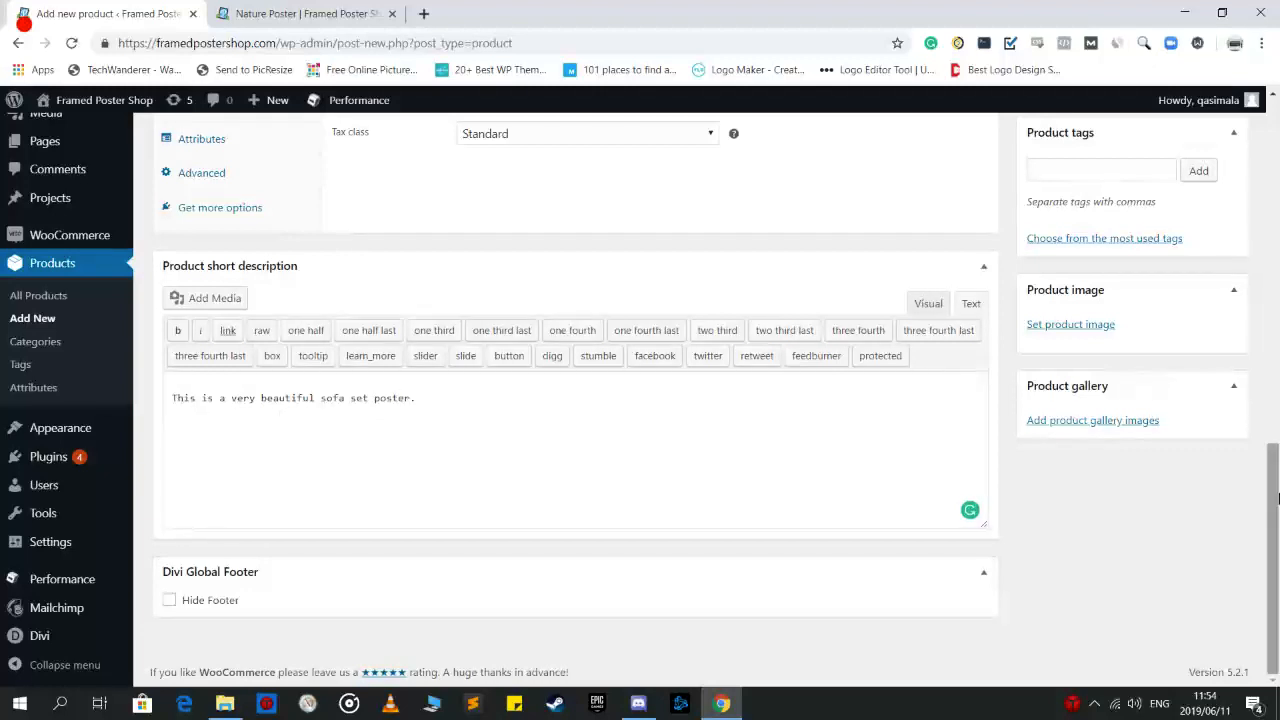
{"action": "scroll", "coordinate": [374, 251], "scroll_direction": "up", "scroll_amount": 10}
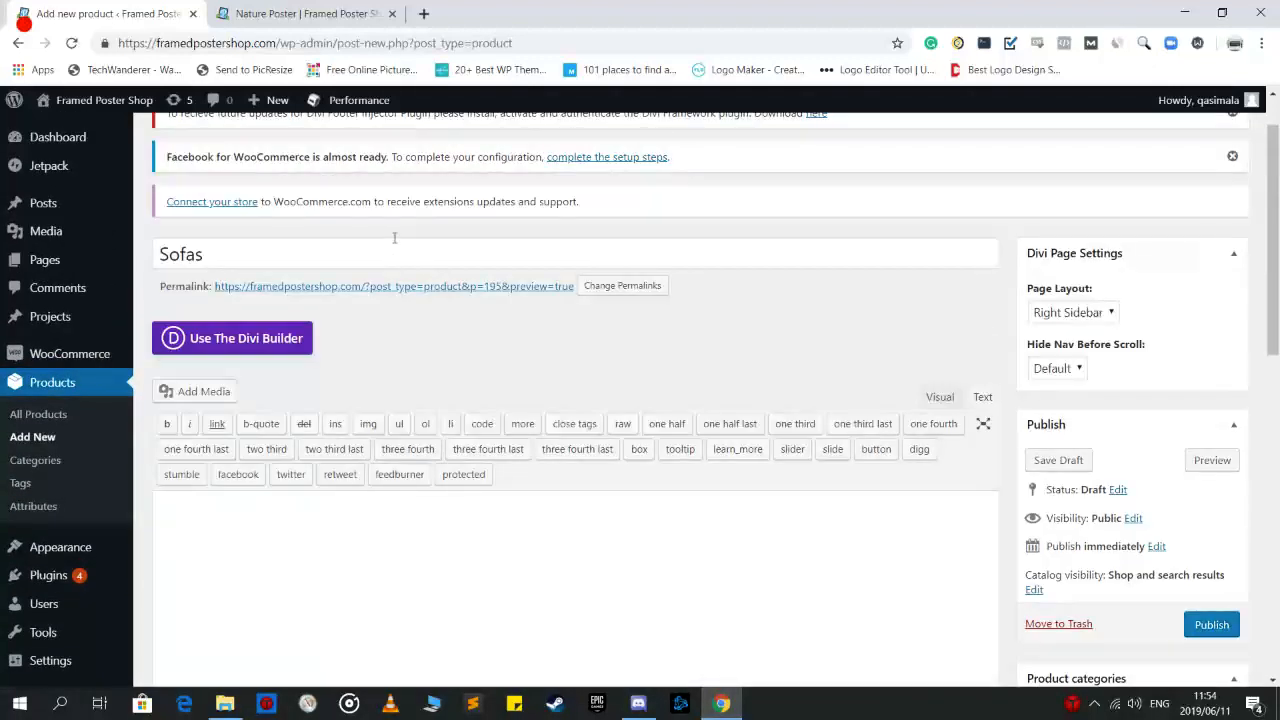
{"action": "scroll", "coordinate": [1277, 296], "scroll_direction": "down", "scroll_amount": 1}
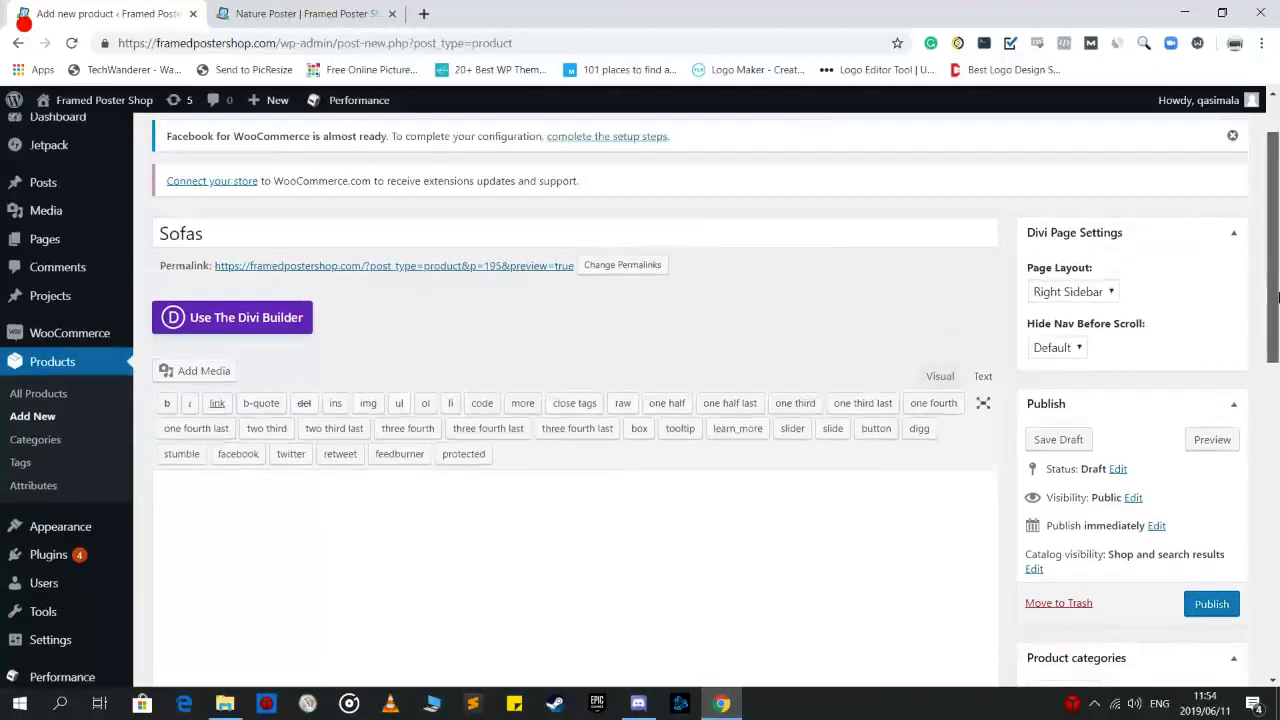
{"action": "scroll", "coordinate": [1277, 296], "scroll_direction": "down", "scroll_amount": 2}
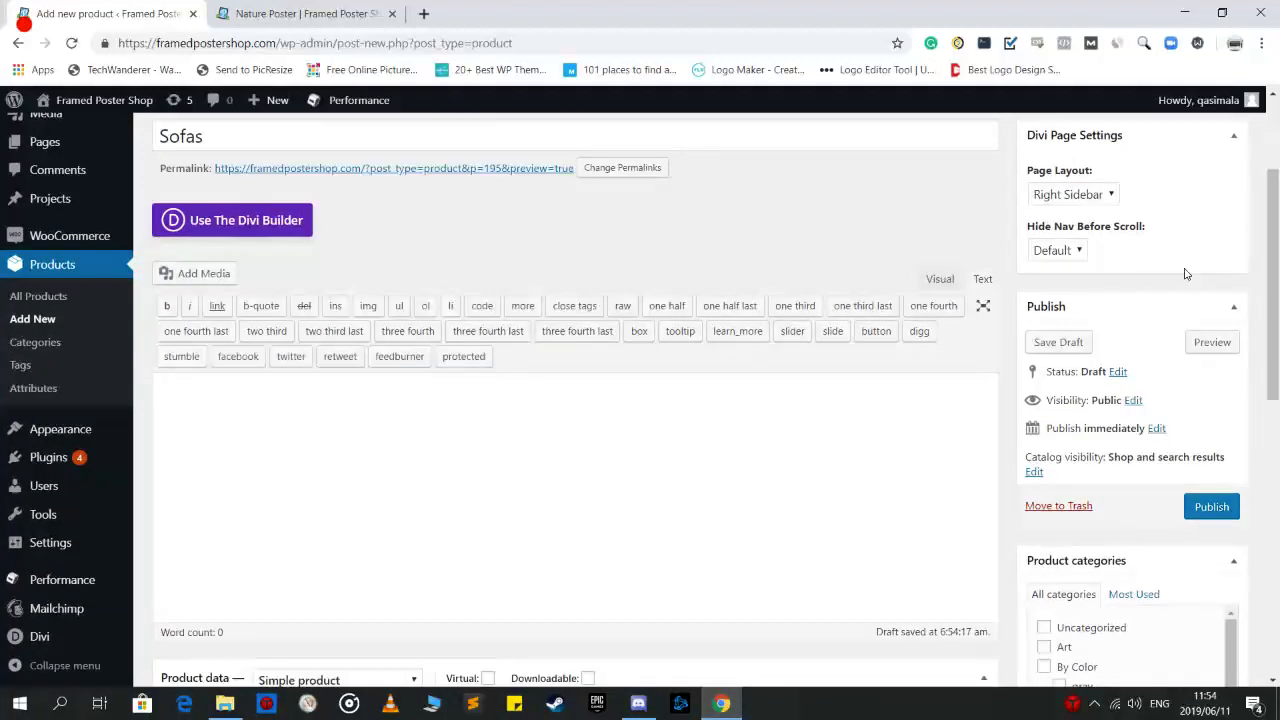
Check the Nature Poster shop page, then return to the Sofas product editor
{"action": "left_click", "coordinate": [288, 14]}
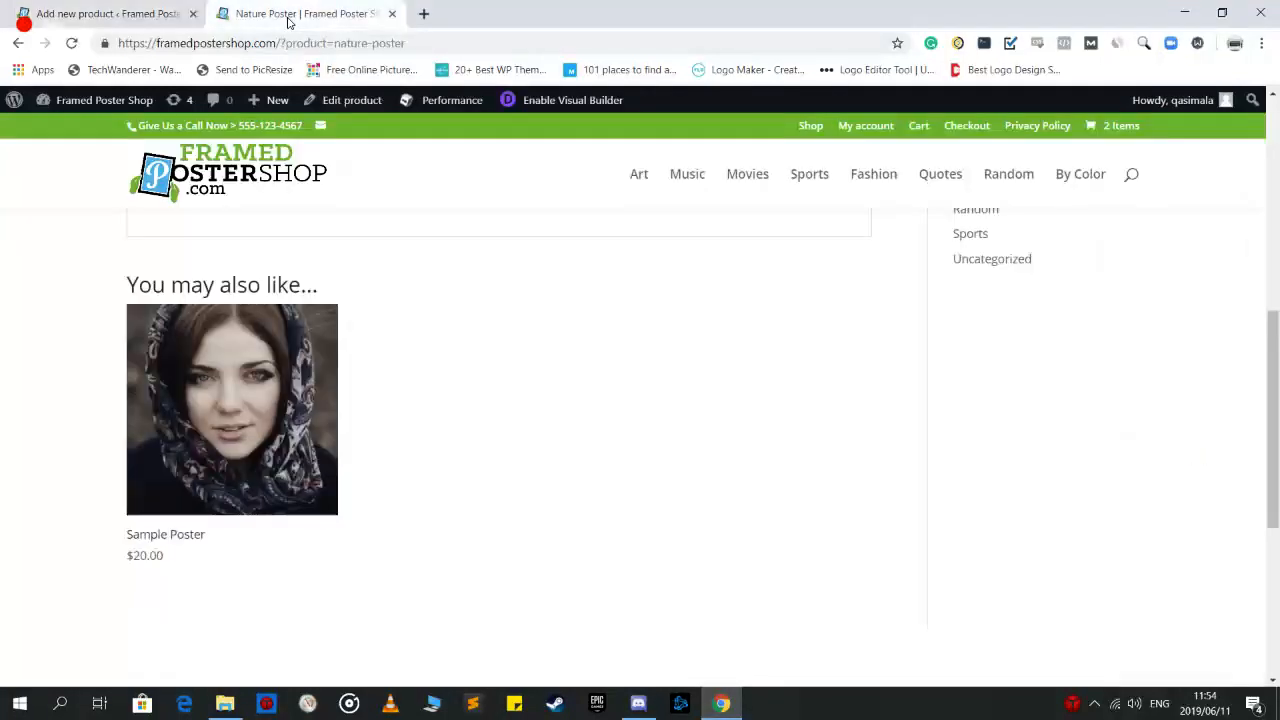
{"action": "scroll", "coordinate": [1143, 460], "scroll_direction": "up", "scroll_amount": 6}
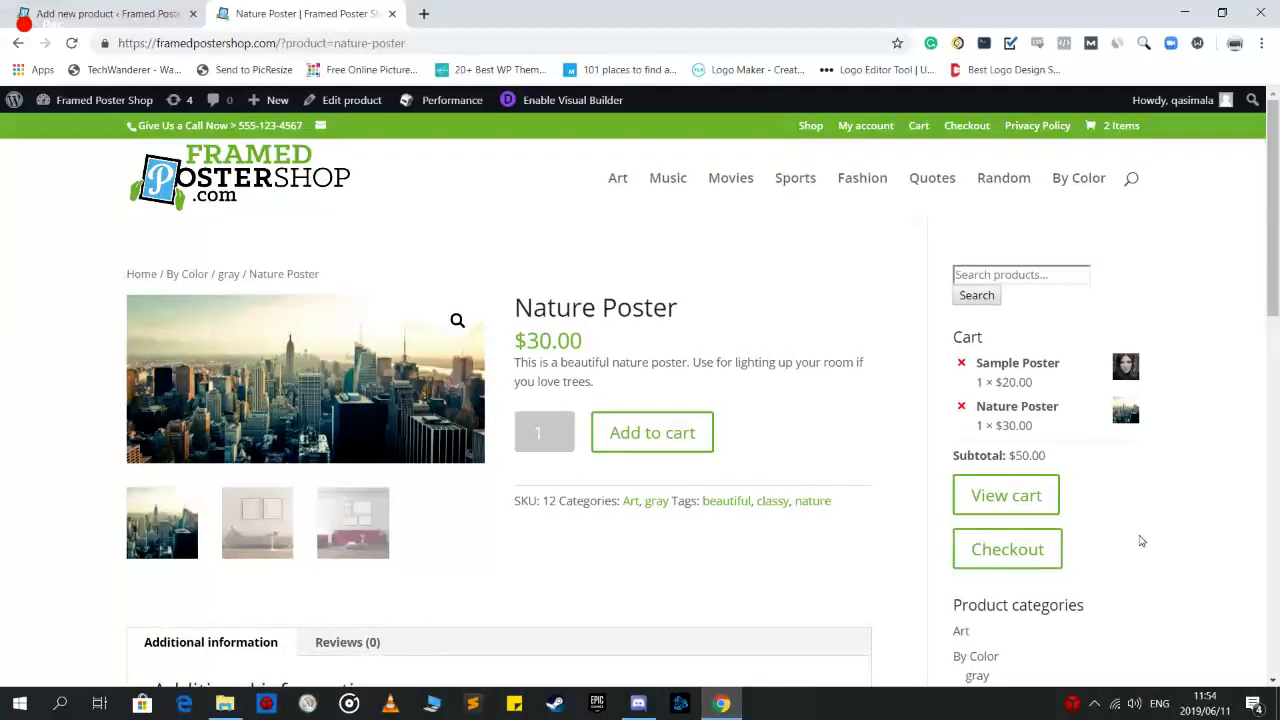
{"action": "left_click", "coordinate": [105, 14]}
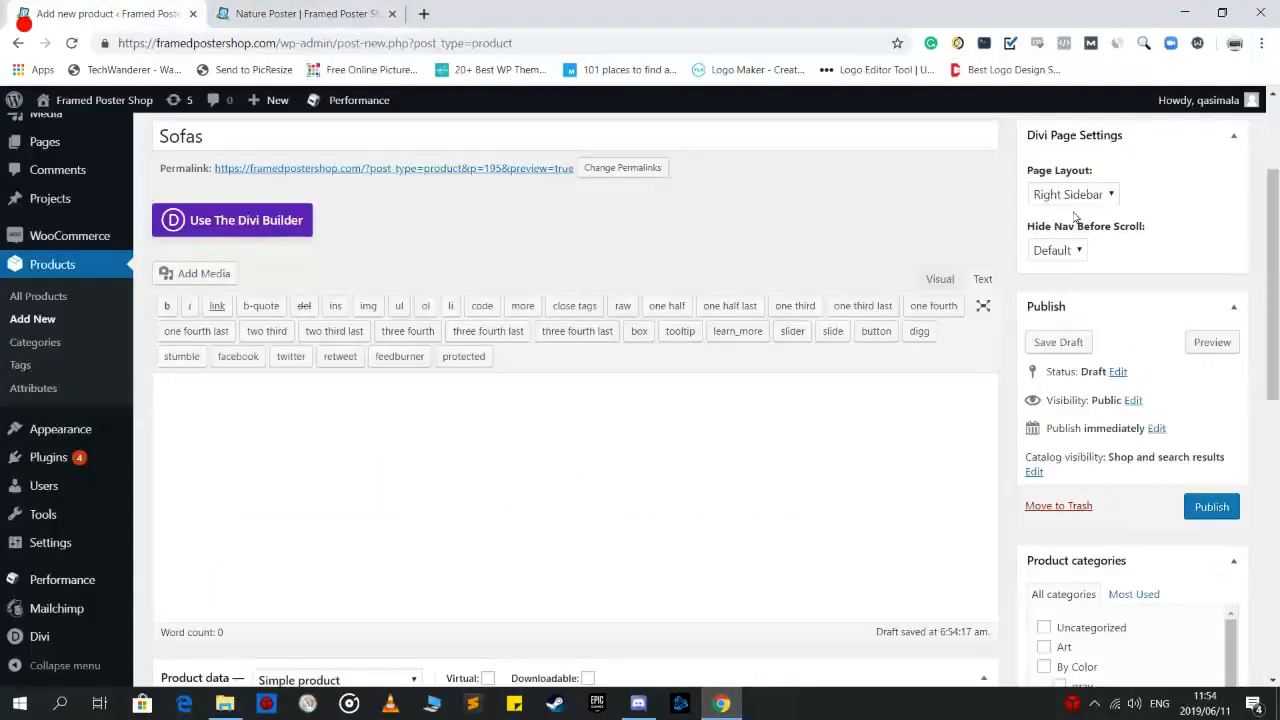
Tick the Random and Art product categories
{"action": "scroll", "coordinate": [1075, 215], "scroll_direction": "down", "scroll_amount": 2}
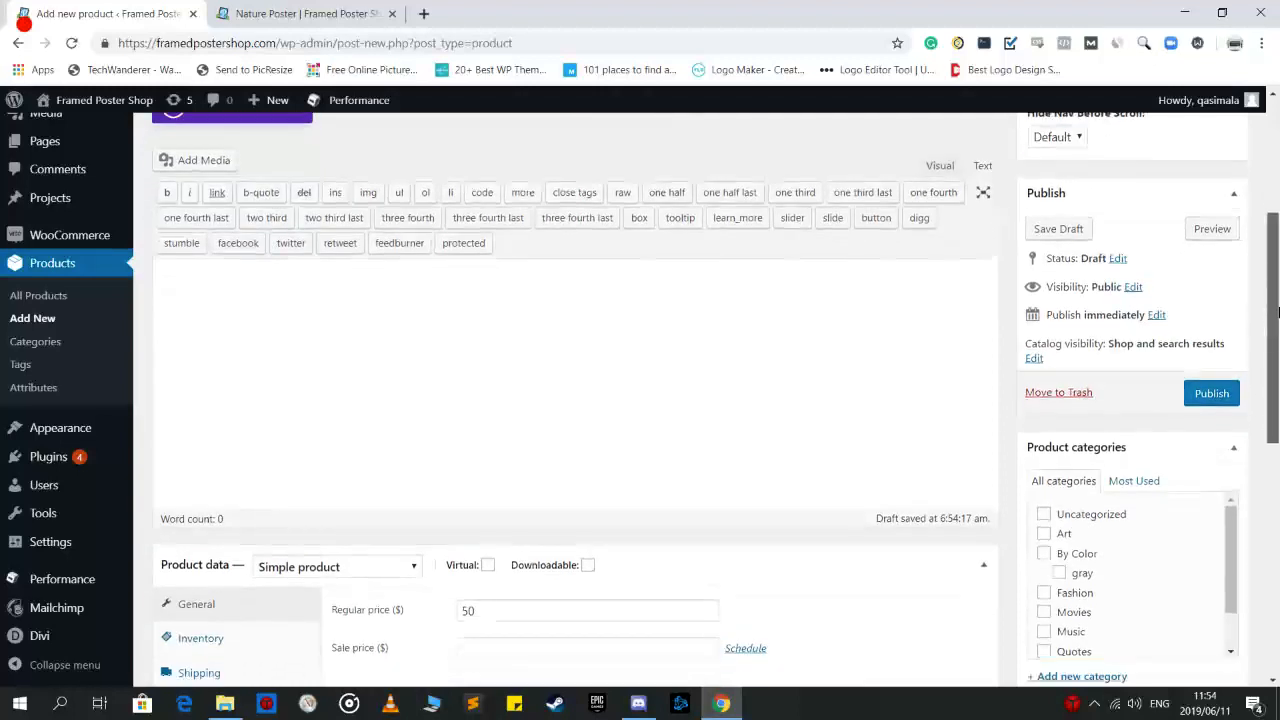
{"action": "scroll", "coordinate": [1068, 347], "scroll_direction": "down", "scroll_amount": 3}
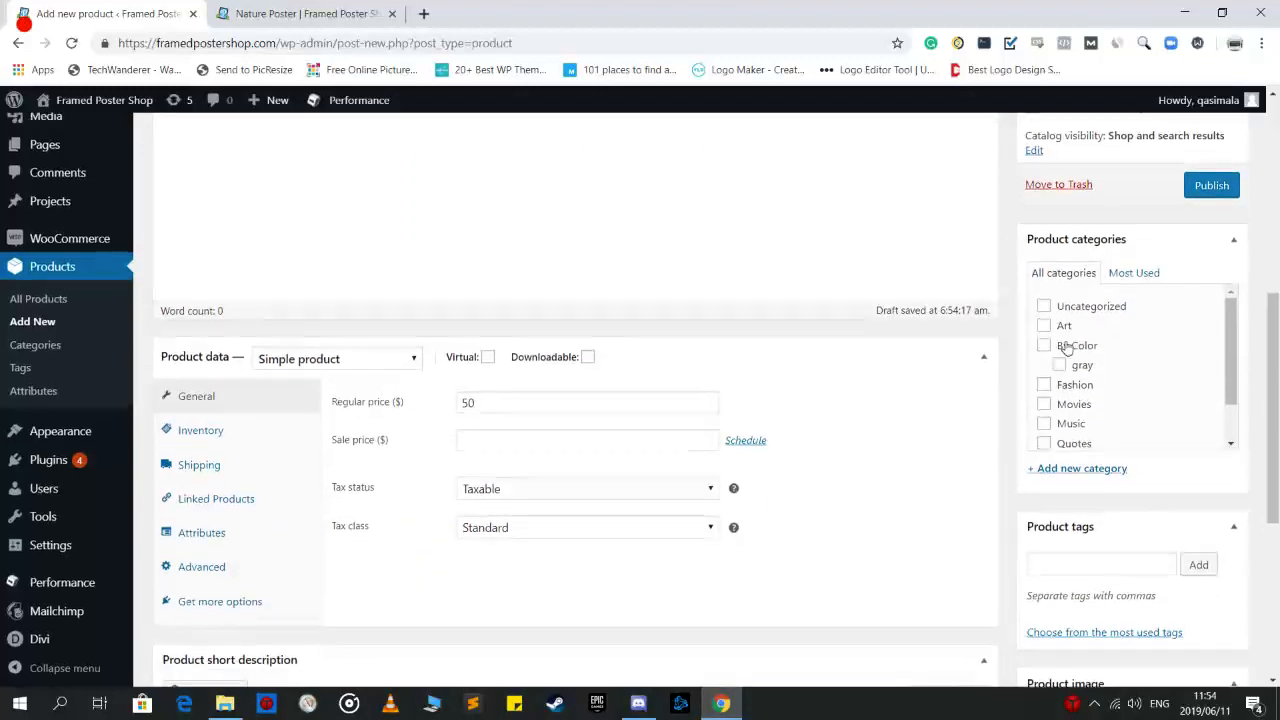
{"action": "scroll", "coordinate": [1068, 347], "scroll_direction": "up", "scroll_amount": 1}
{"action": "scroll", "coordinate": [1080, 472], "scroll_direction": "down", "scroll_amount": 2}
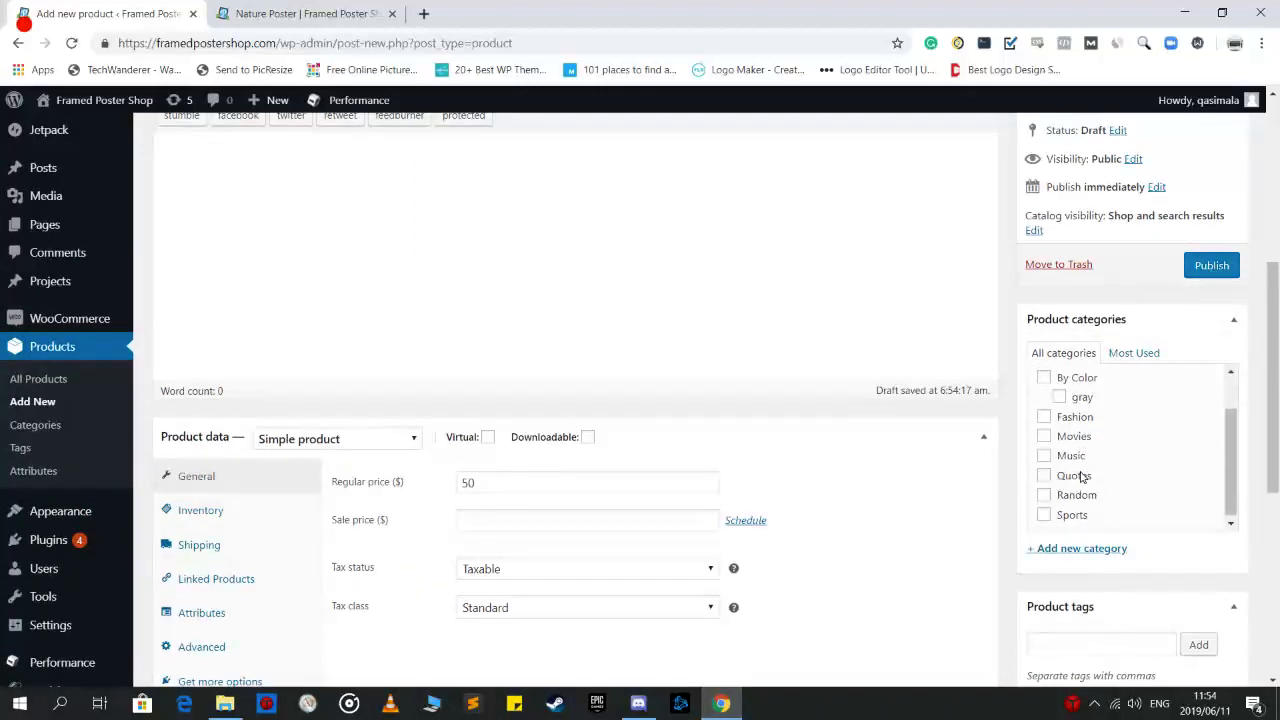
{"action": "scroll", "coordinate": [1080, 458], "scroll_direction": "down", "scroll_amount": 1}
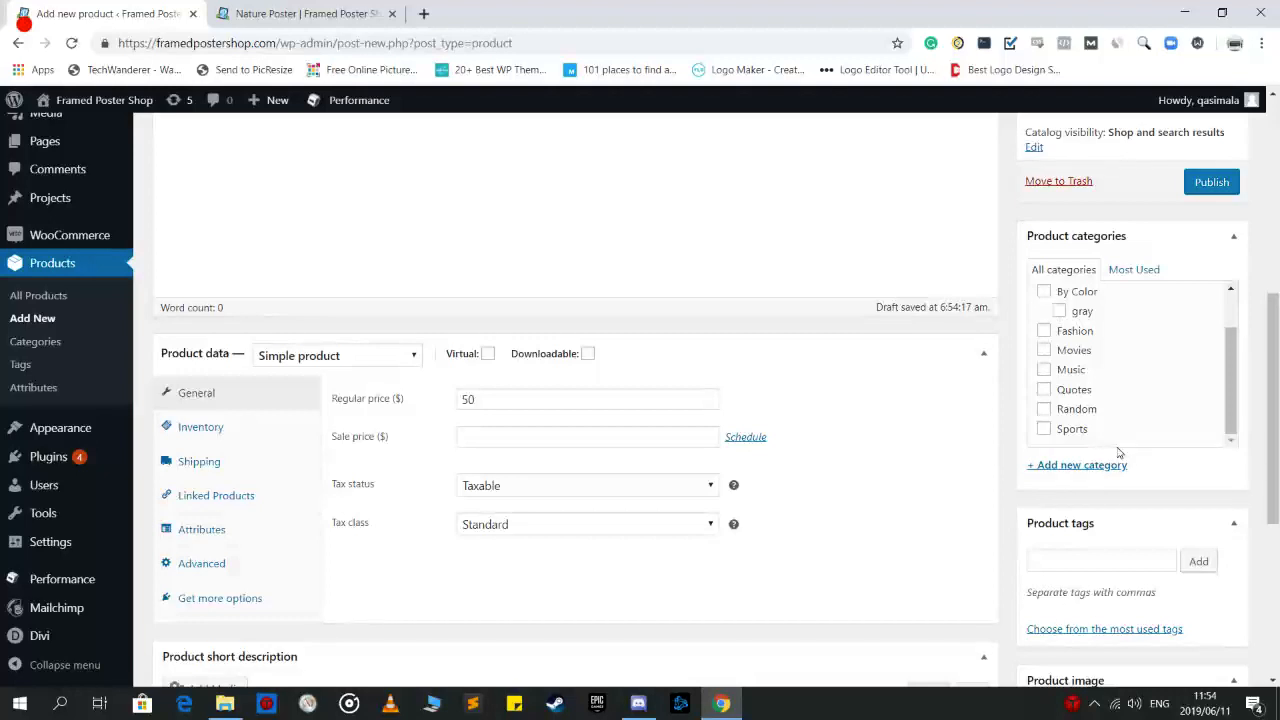
{"action": "left_click", "coordinate": [1045, 410]}
{"action": "scroll", "coordinate": [1120, 440], "scroll_direction": "up", "scroll_amount": 2}
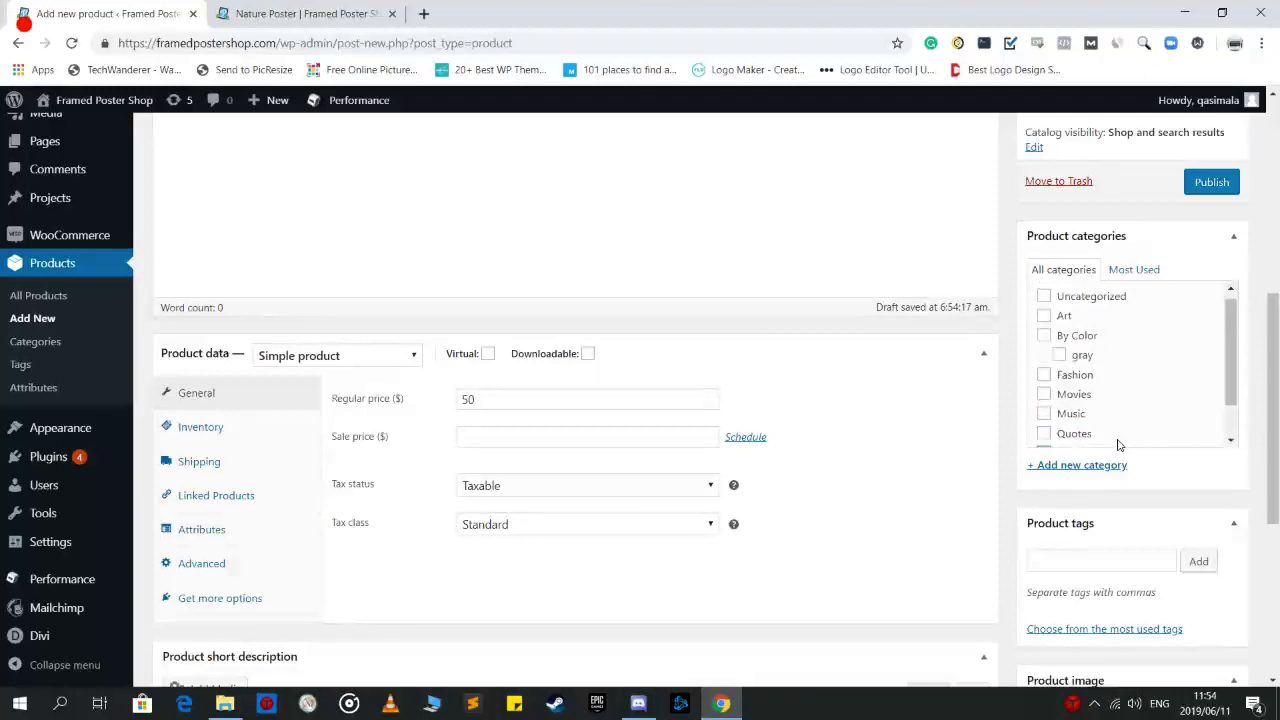
{"action": "scroll", "coordinate": [1047, 370], "scroll_direction": "up", "scroll_amount": 1}
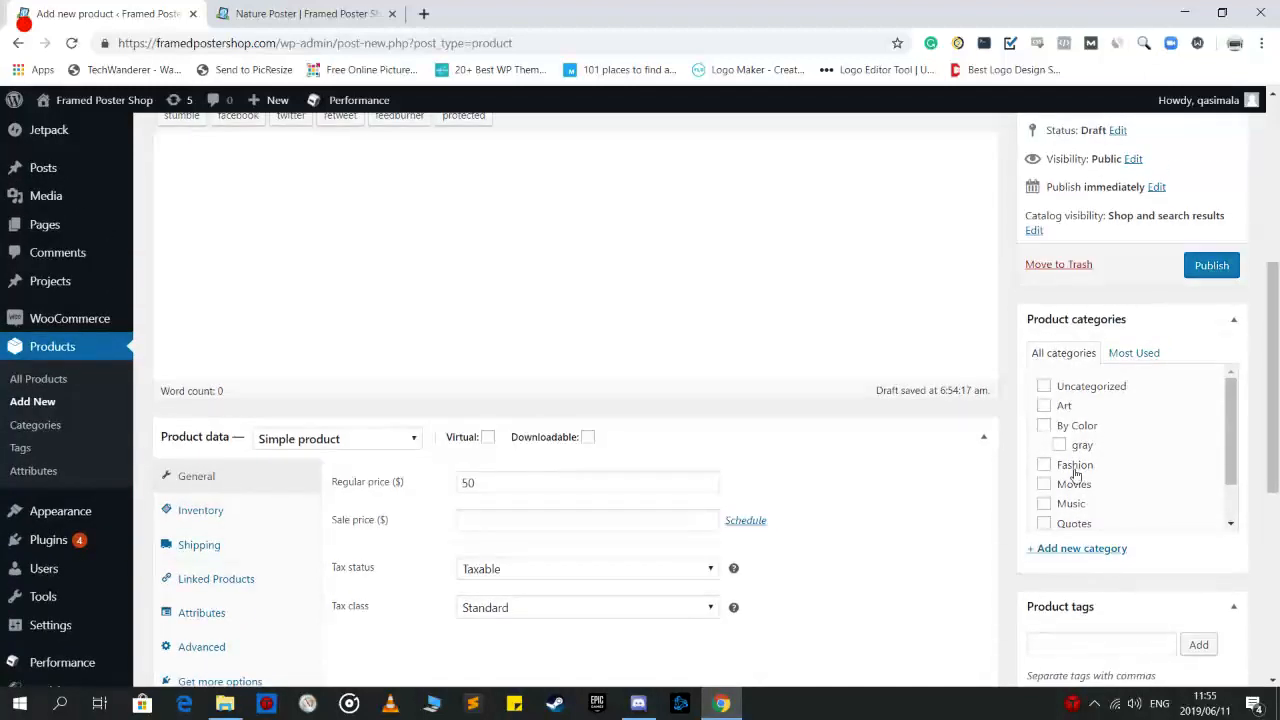
{"action": "left_click", "coordinate": [1044, 406]}
Click into the Product tags field, then switch to the Nature Poster storefront page
{"action": "scroll", "coordinate": [855, 394], "scroll_direction": "up", "scroll_amount": 3}
{"action": "scroll", "coordinate": [814, 491], "scroll_direction": "down", "scroll_amount": 4}
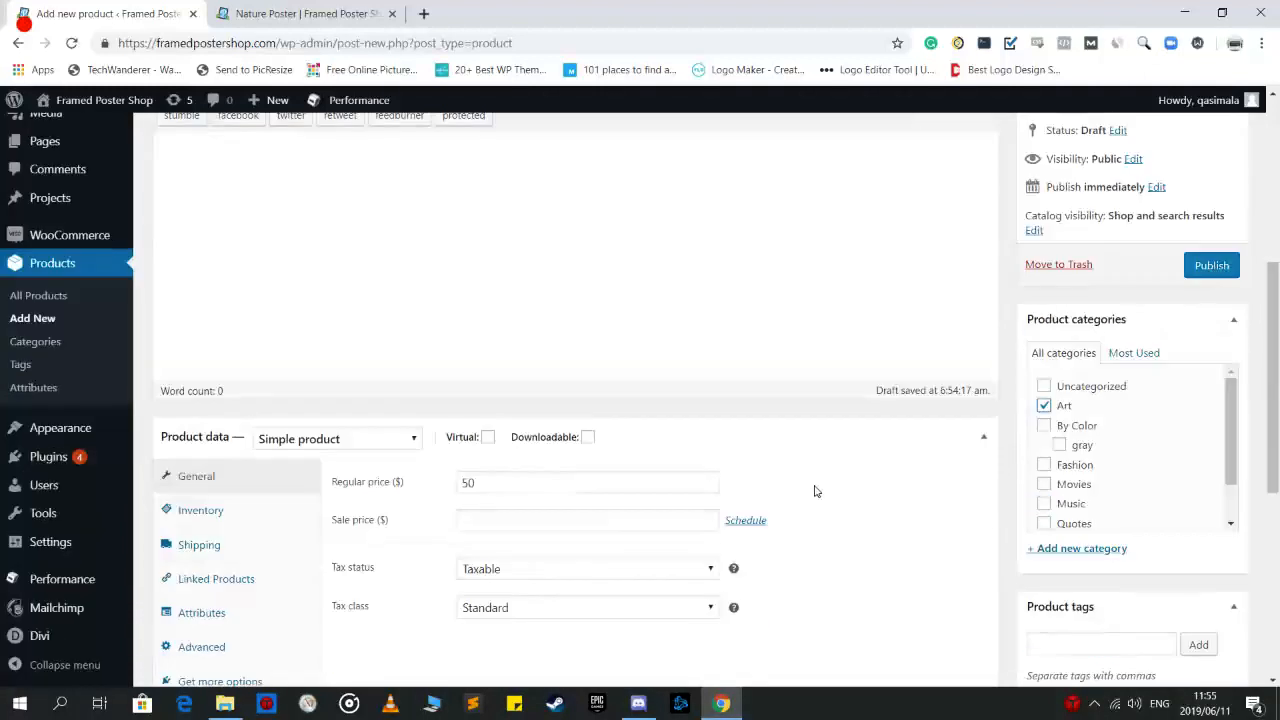
{"action": "scroll", "coordinate": [1203, 507], "scroll_direction": "down", "scroll_amount": 1}
{"action": "scroll", "coordinate": [1203, 507], "scroll_direction": "down", "scroll_amount": 3}
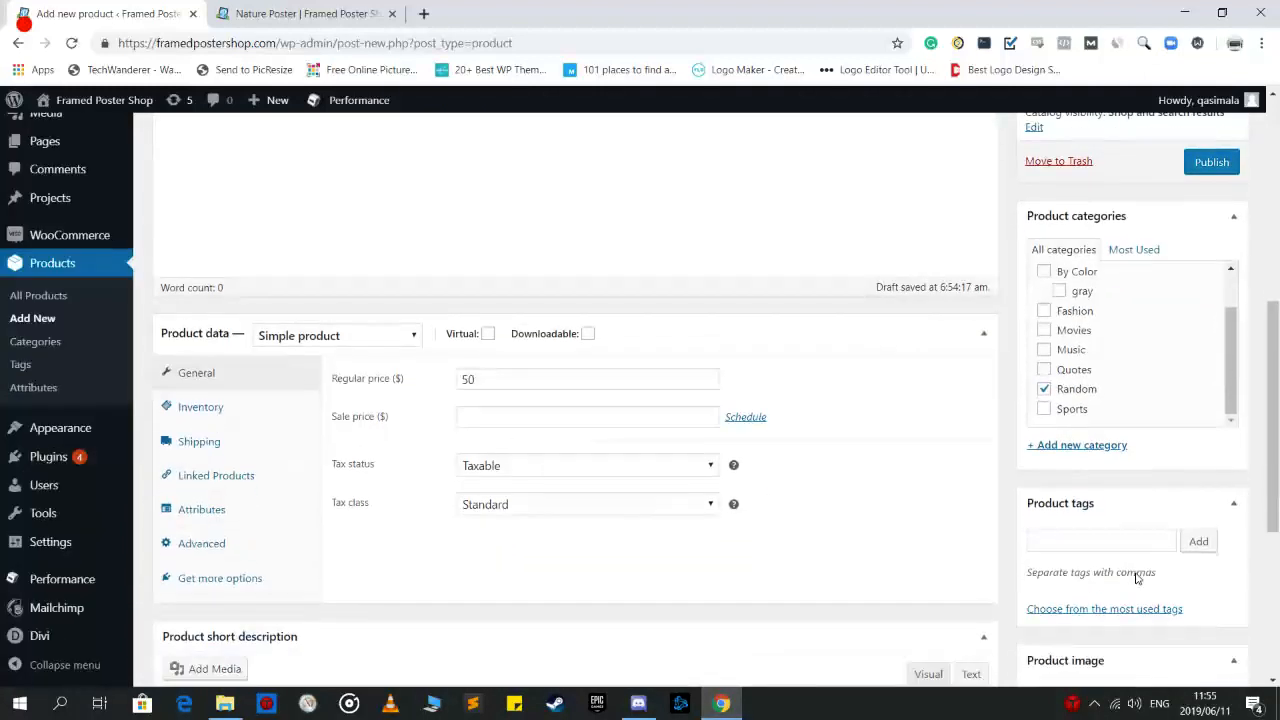
{"action": "scroll", "coordinate": [1136, 578], "scroll_direction": "down", "scroll_amount": 1}
{"action": "left_click", "coordinate": [1121, 396]}
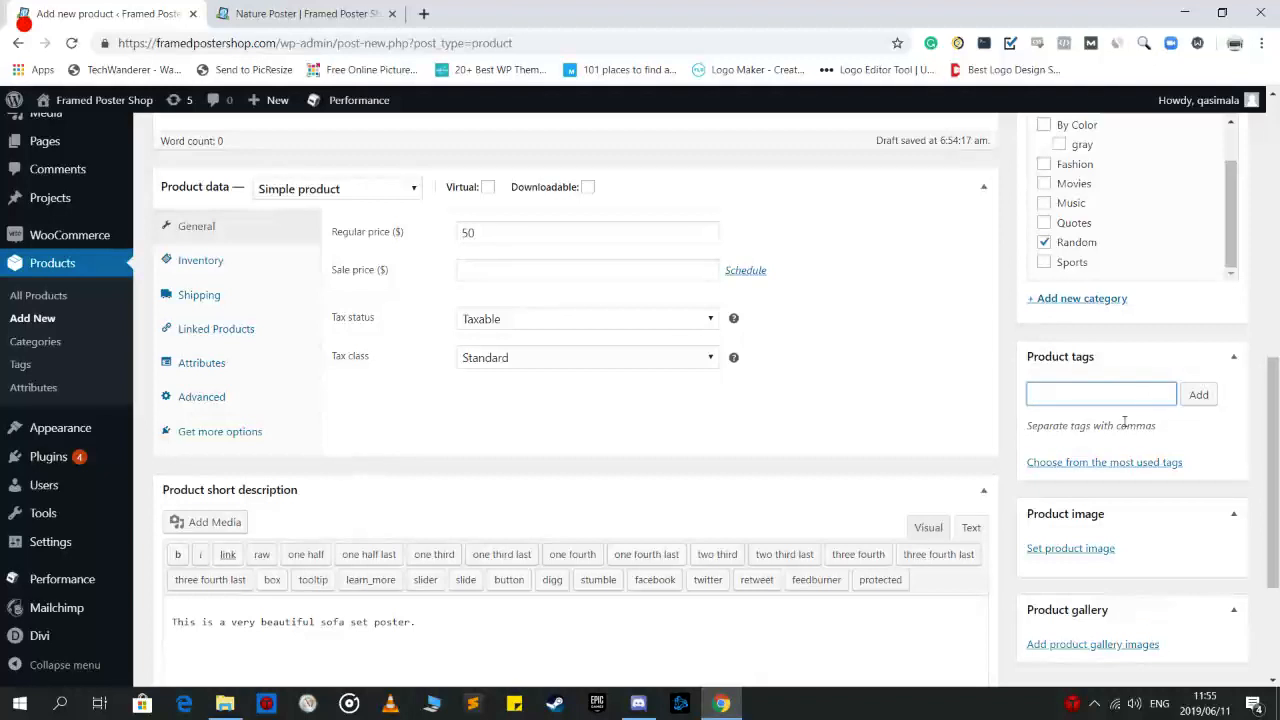
{"action": "left_click", "coordinate": [340, 14]}
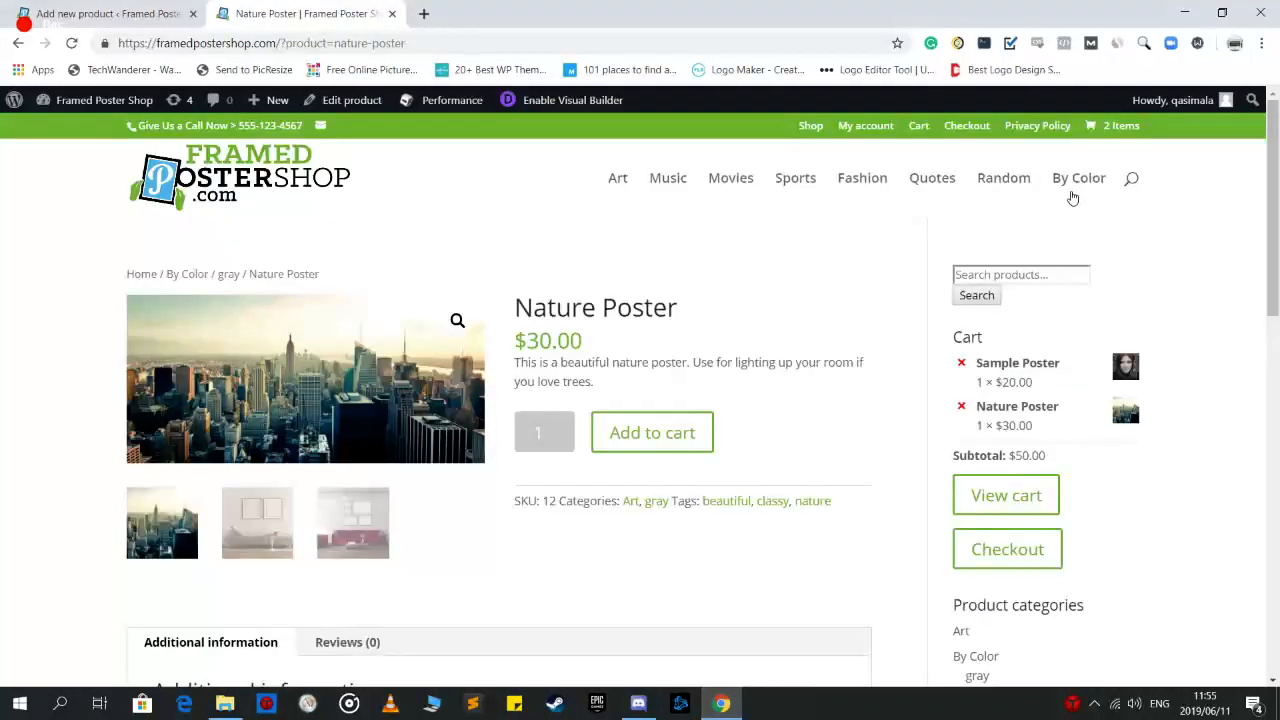
Search the storefront for 'beautiful' and review the Nature Poster result
{"action": "left_click", "coordinate": [1131, 178]}
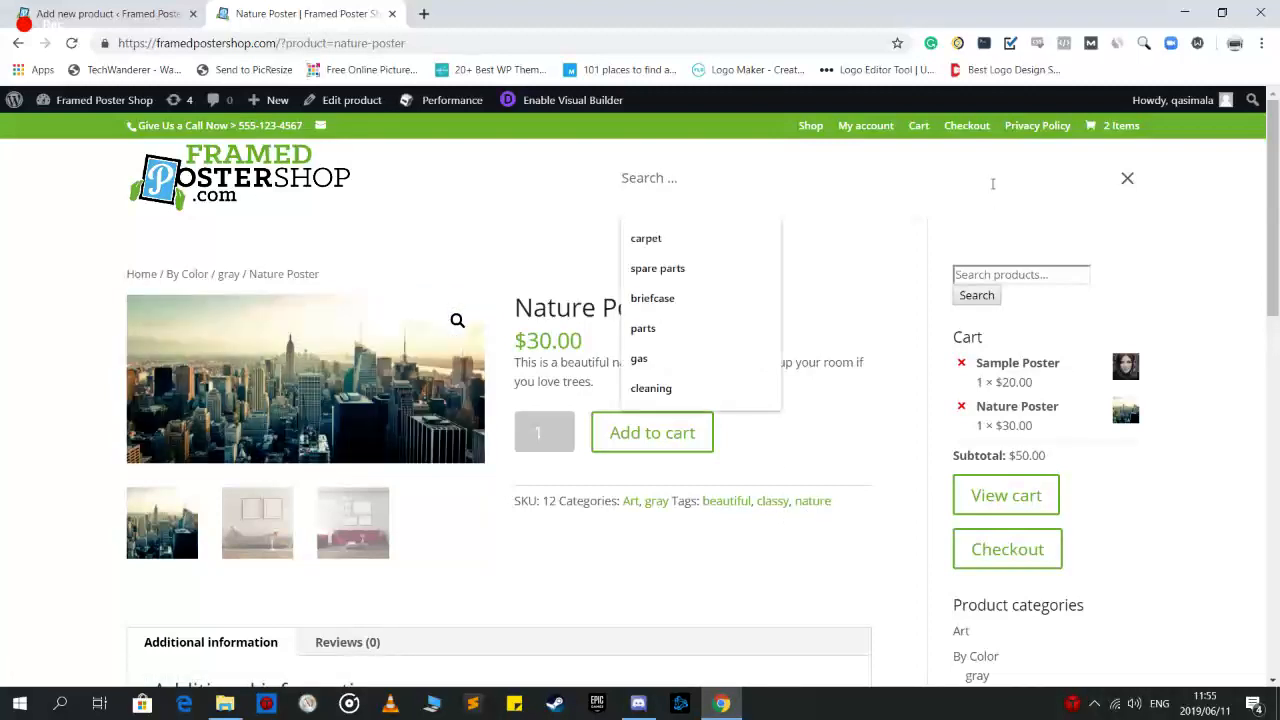
{"action": "type", "text": "beautif"}
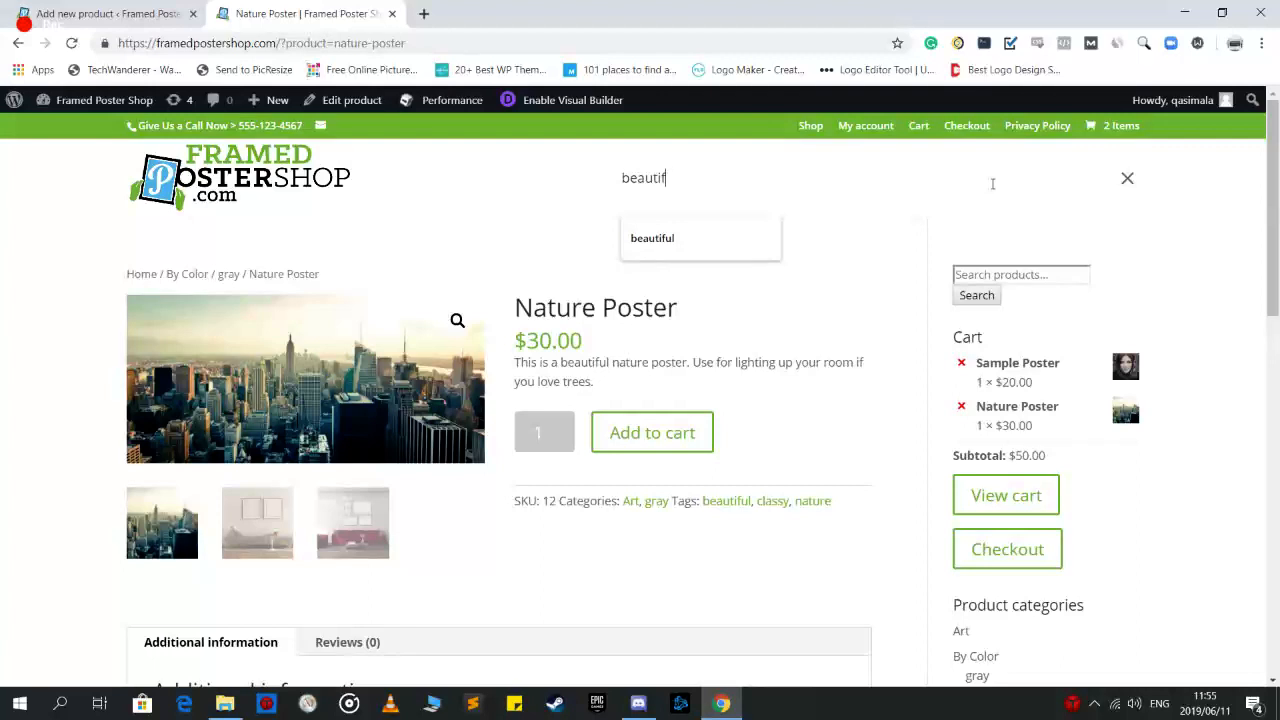
{"action": "type", "text": "l"}
{"action": "key", "text": "Return"}
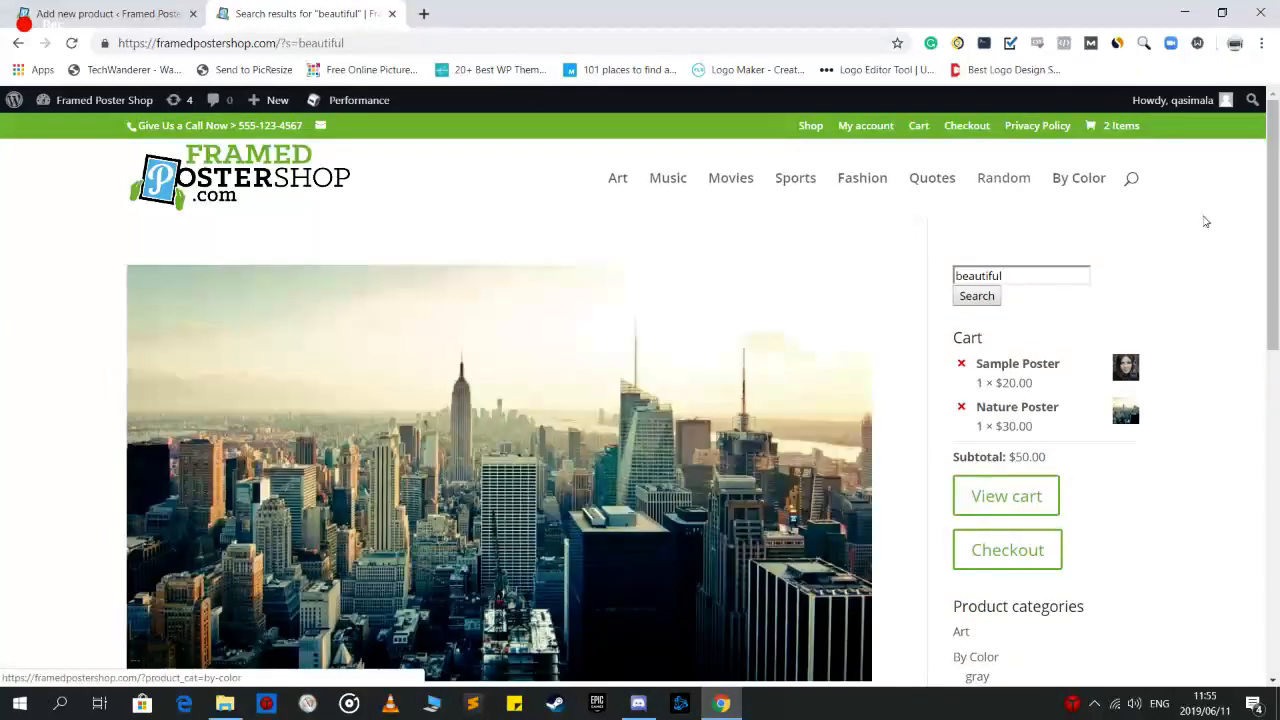
{"action": "left_click_drag", "start_coordinate": [1268, 249], "coordinate": [1277, 328]}
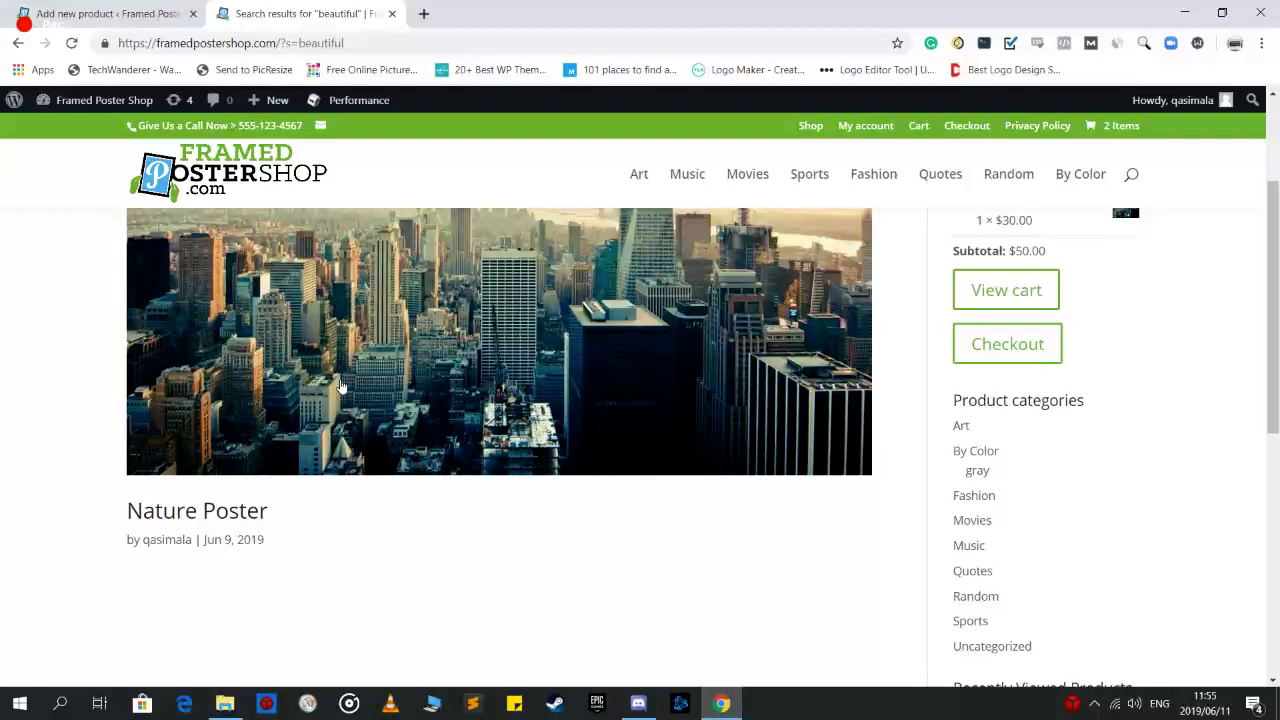
{"action": "scroll", "coordinate": [270, 522], "scroll_direction": "down", "scroll_amount": 2}
{"action": "scroll", "coordinate": [284, 523], "scroll_direction": "up", "scroll_amount": 5}
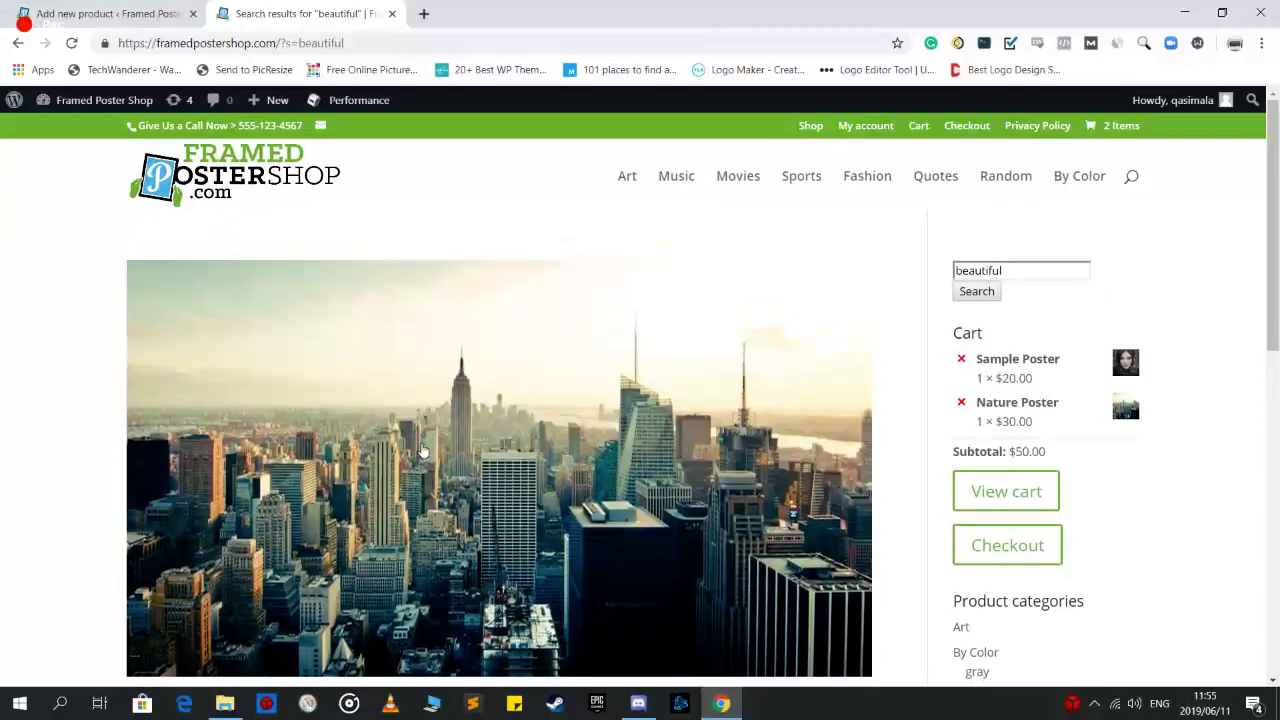
{"action": "left_click", "coordinate": [103, 15]}
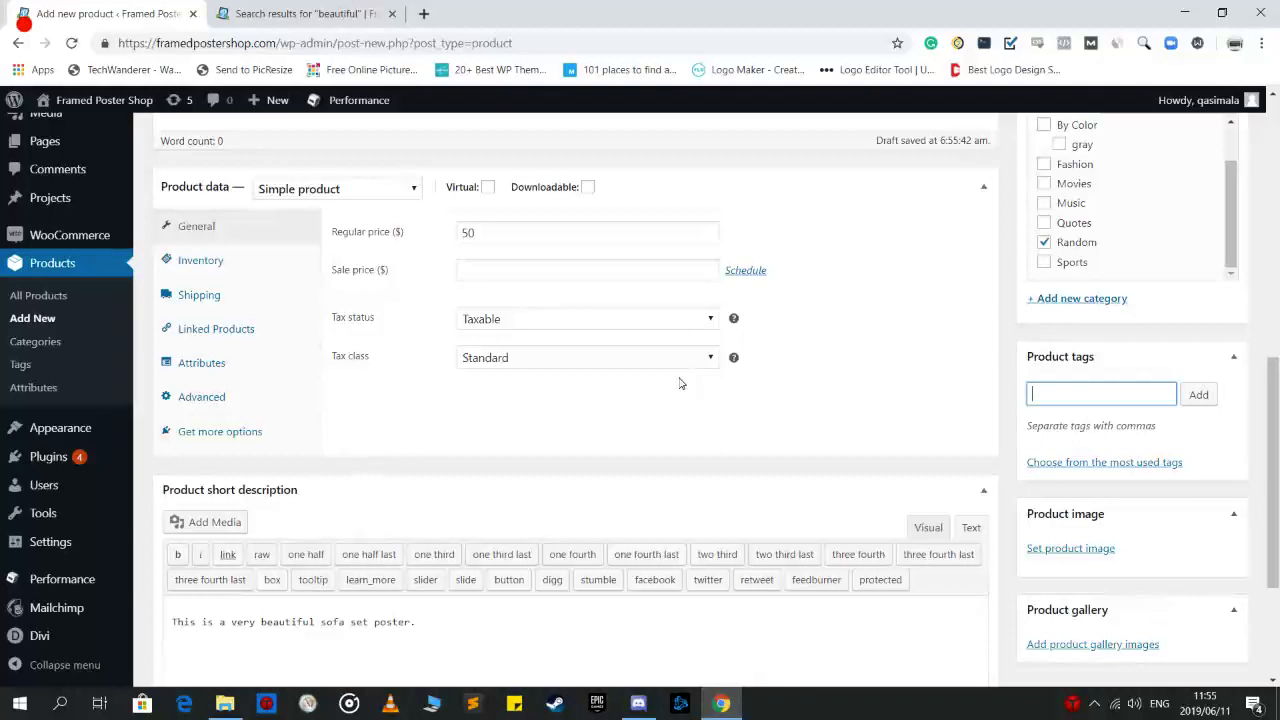
Add 'clean' as a product tag
{"action": "scroll", "coordinate": [568, 371], "scroll_direction": "down", "scroll_amount": 1}
{"action": "left_click_drag", "start_coordinate": [1277, 444], "coordinate": [1277, 405]}
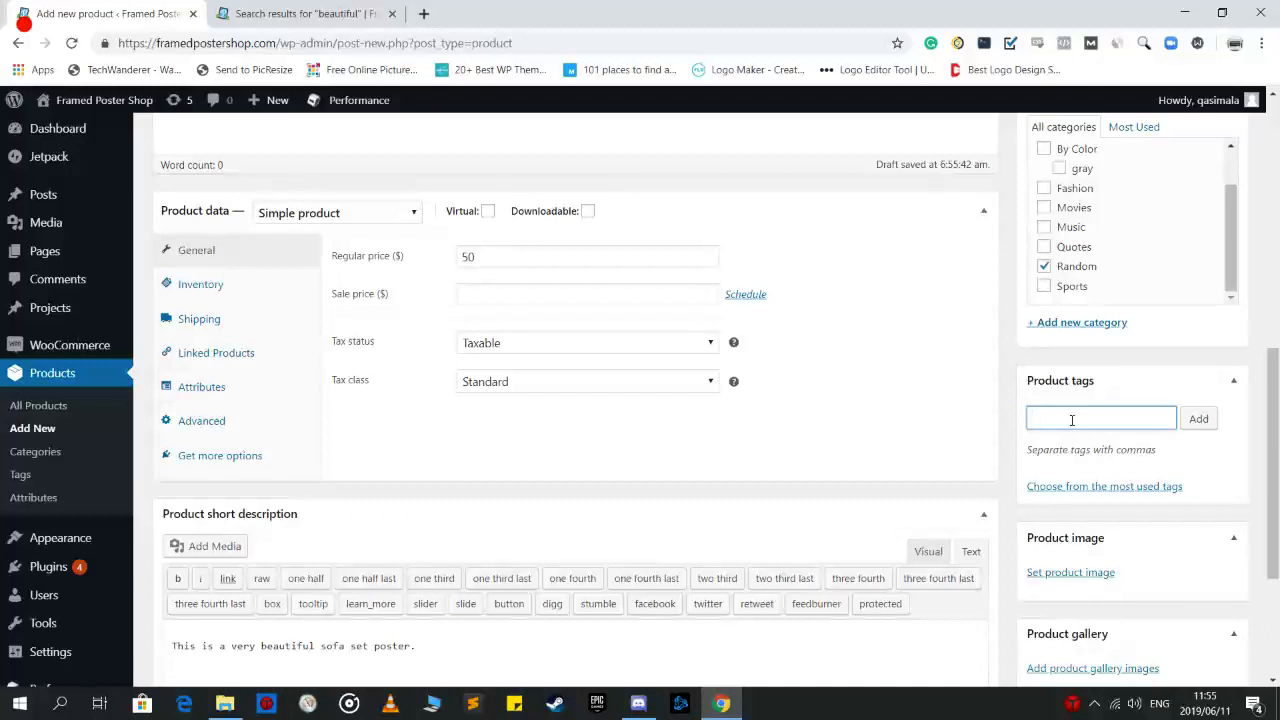
{"action": "type", "text": "clean"}
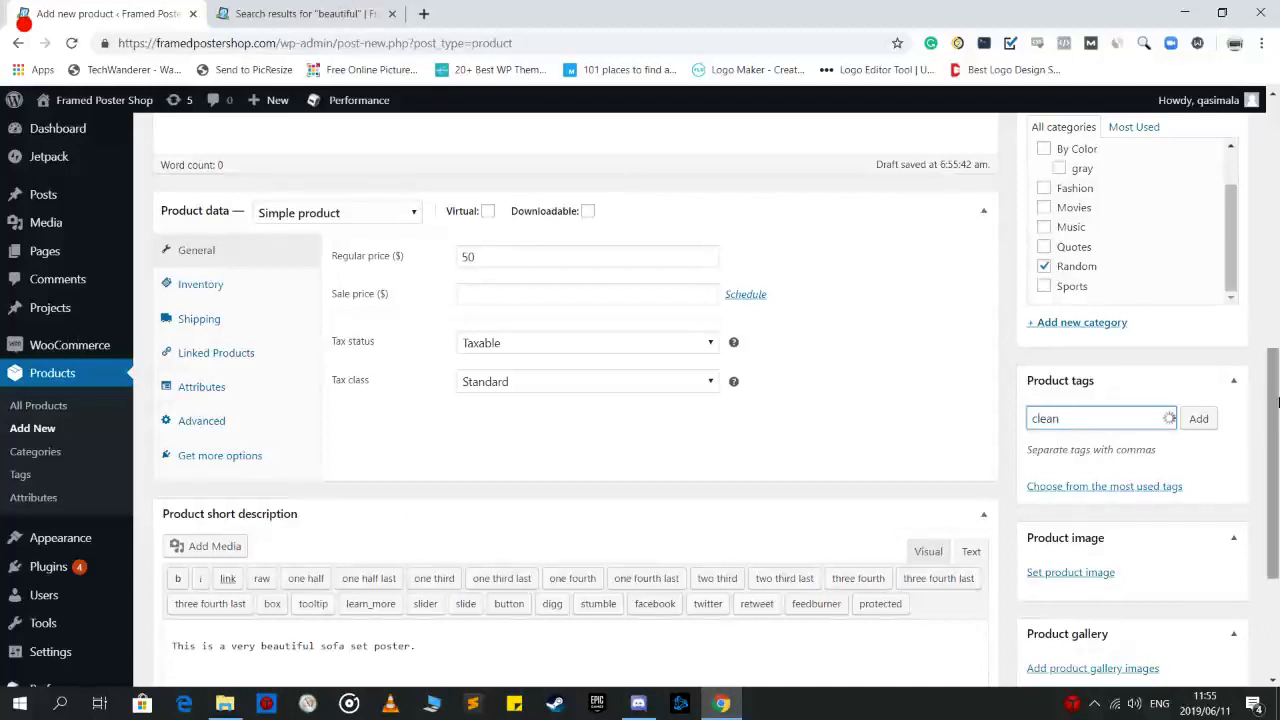
{"action": "left_click", "coordinate": [1198, 418]}
Set the orange sofa photo as product image and begin adding product gallery images
{"action": "scroll", "coordinate": [1057, 491], "scroll_direction": "down", "scroll_amount": 1}
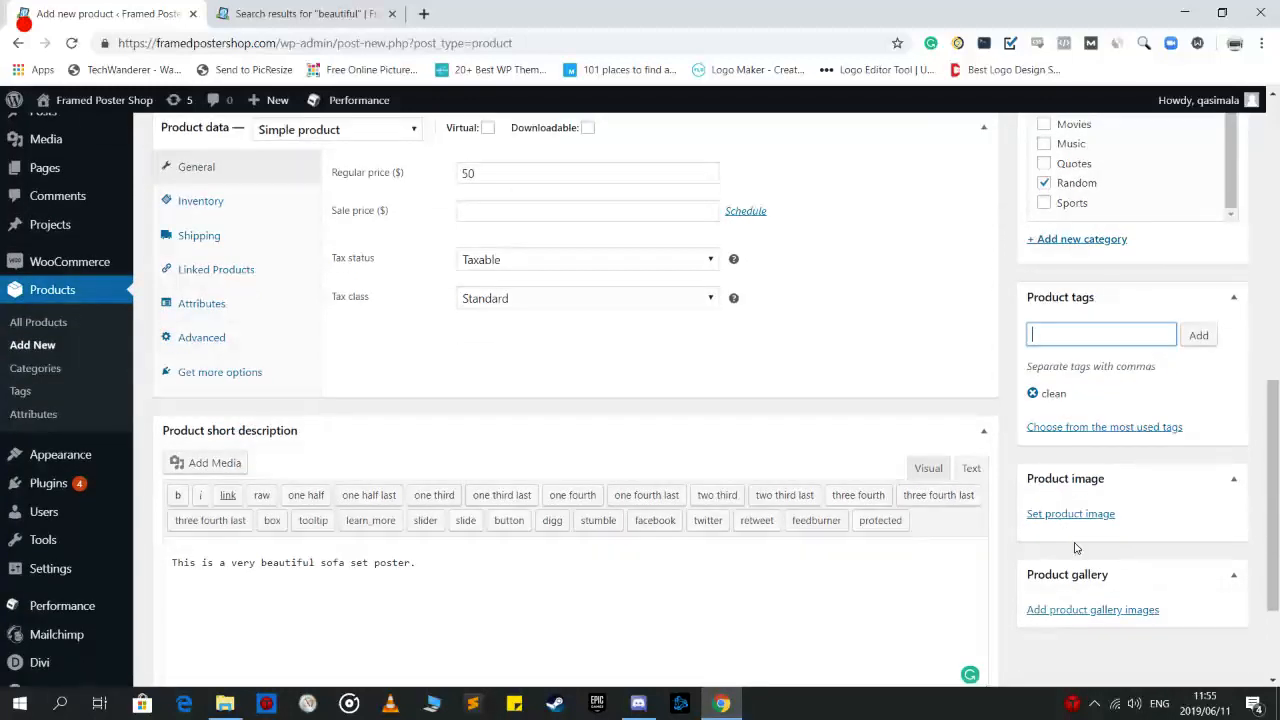
{"action": "scroll", "coordinate": [1071, 514], "scroll_direction": "down", "scroll_amount": 1}
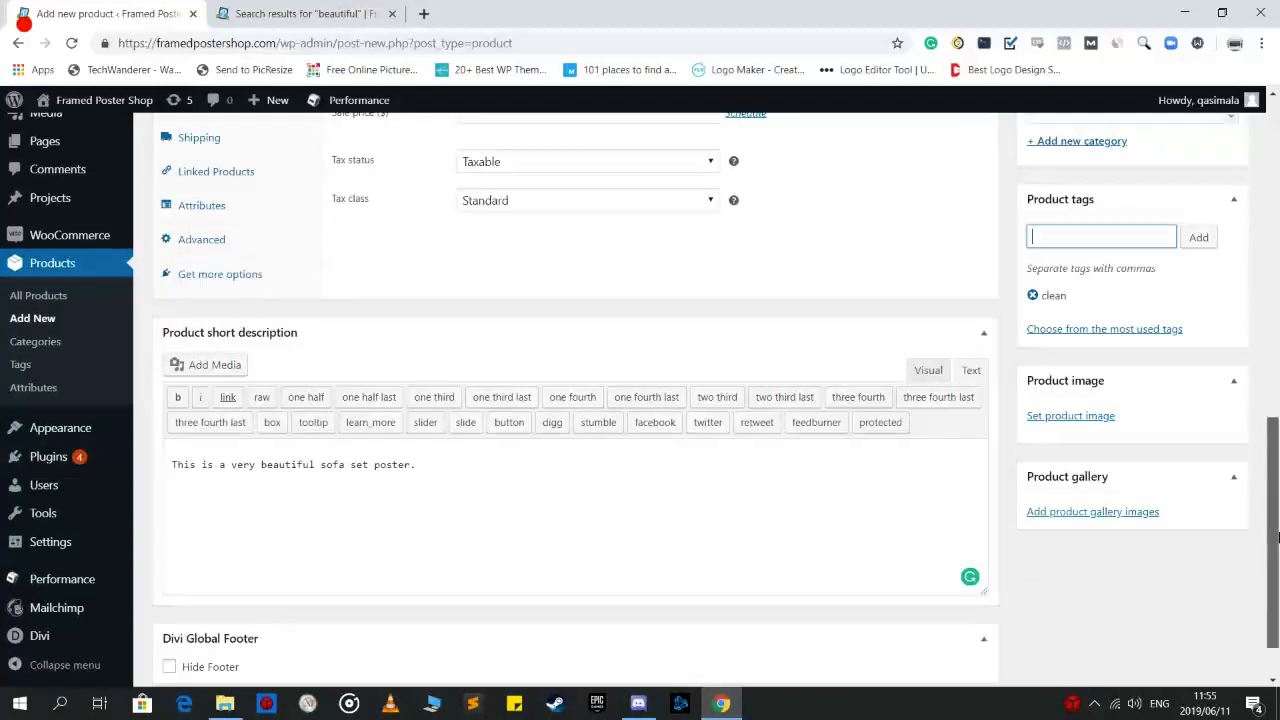
{"action": "left_click", "coordinate": [1045, 417]}
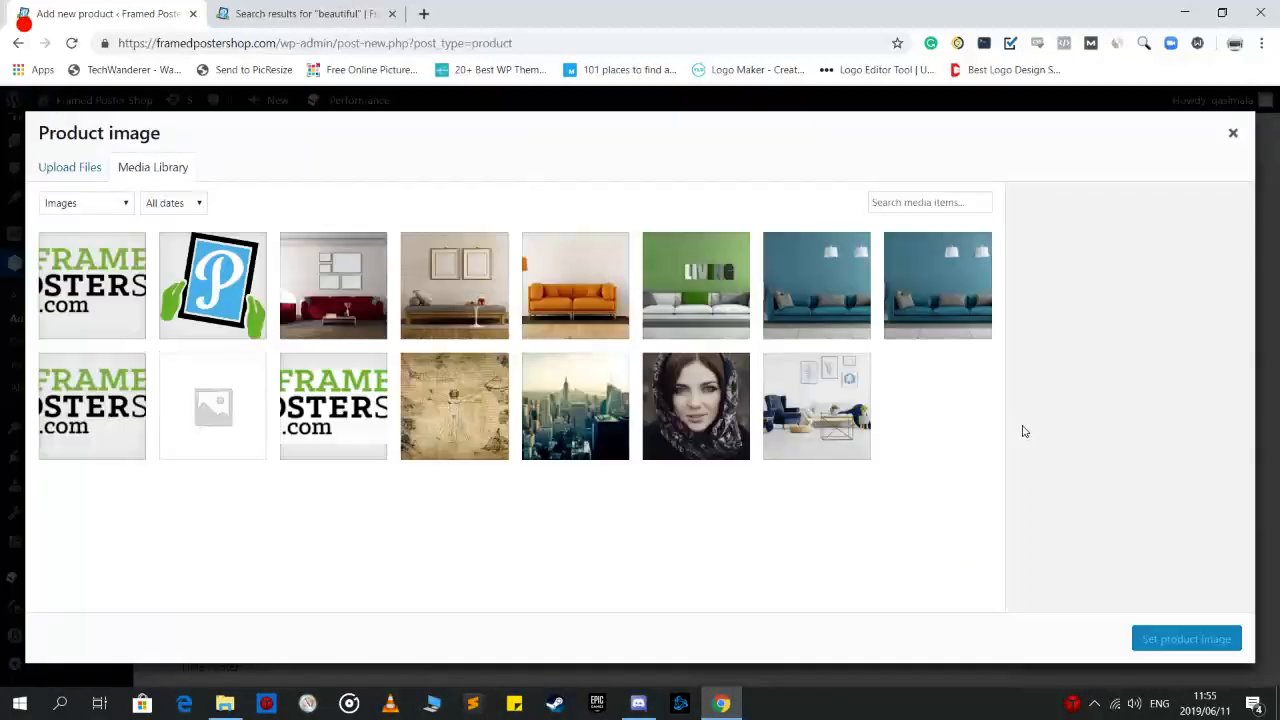
{"action": "left_click", "coordinate": [540, 316]}
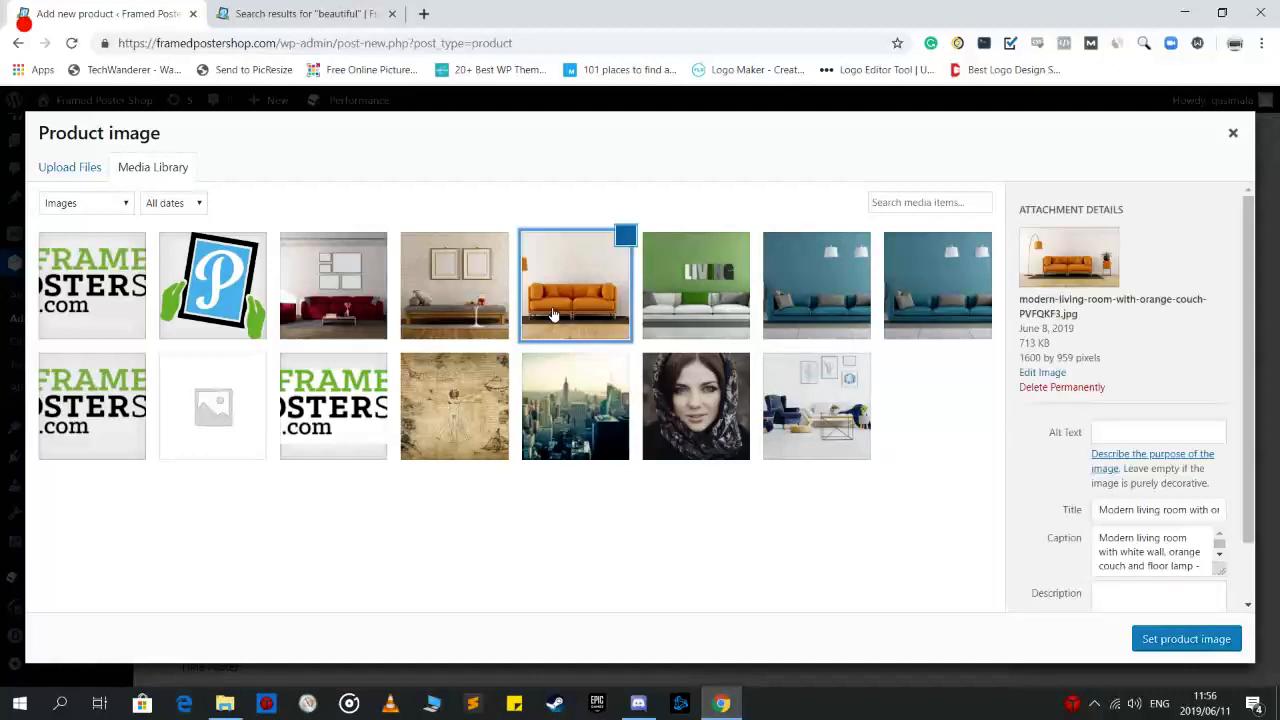
{"action": "left_click", "coordinate": [1160, 638]}
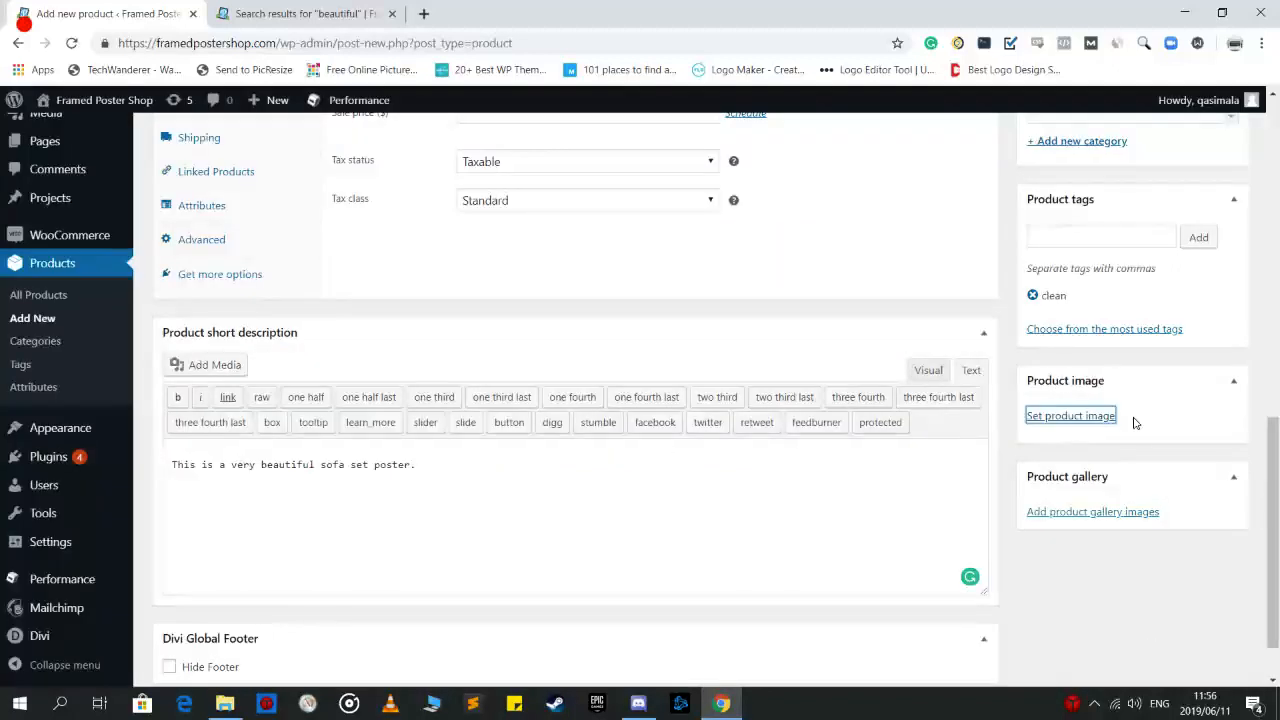
{"action": "left_click_drag", "start_coordinate": [1274, 474], "coordinate": [1278, 531]}
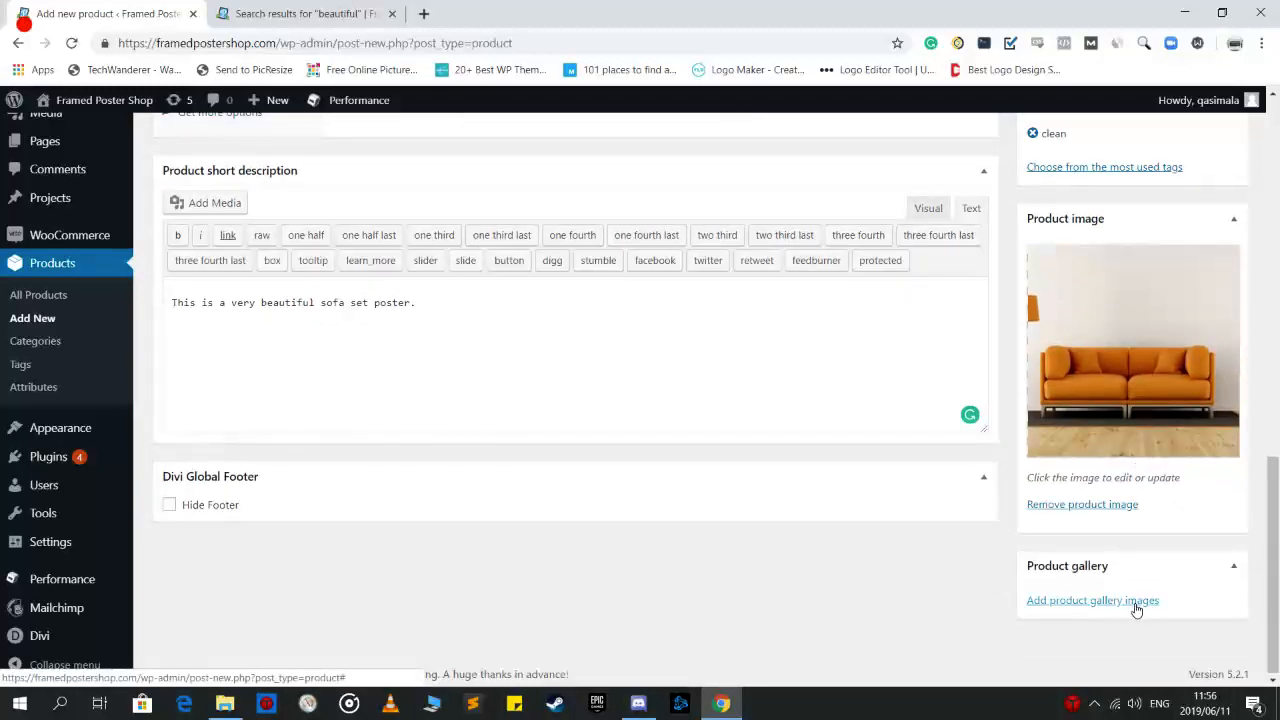
{"action": "left_click", "coordinate": [1092, 604]}
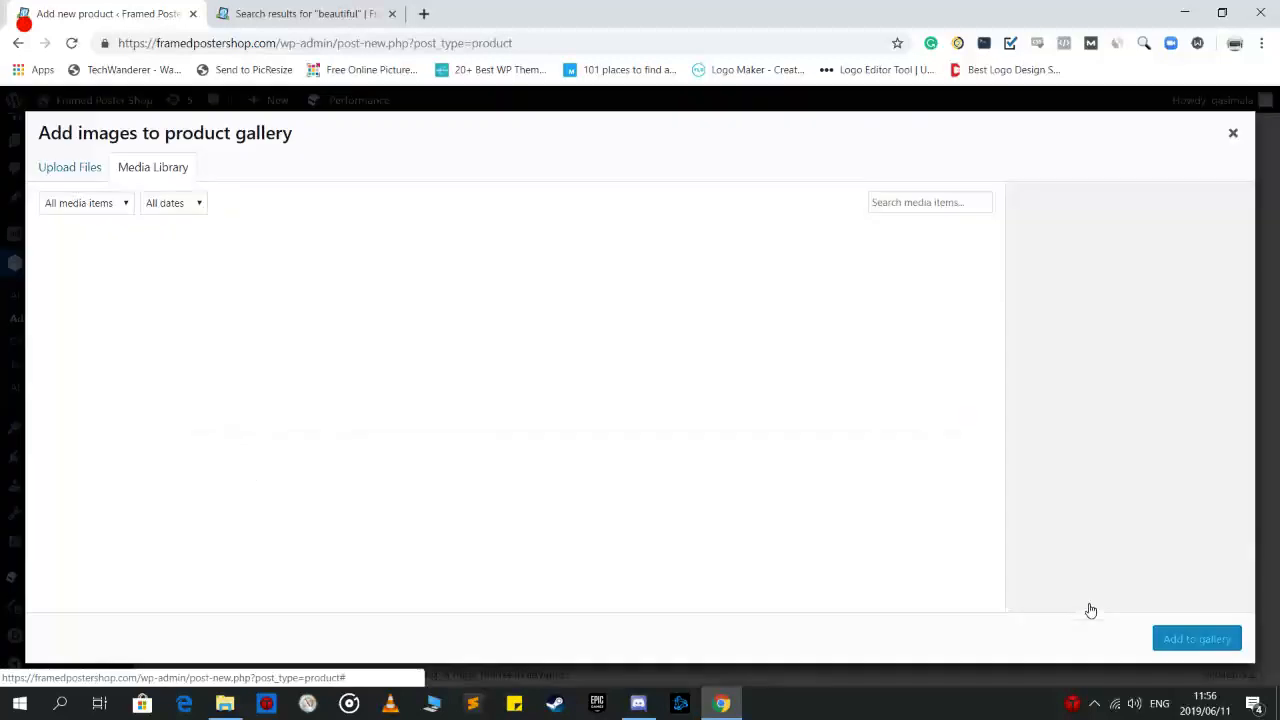